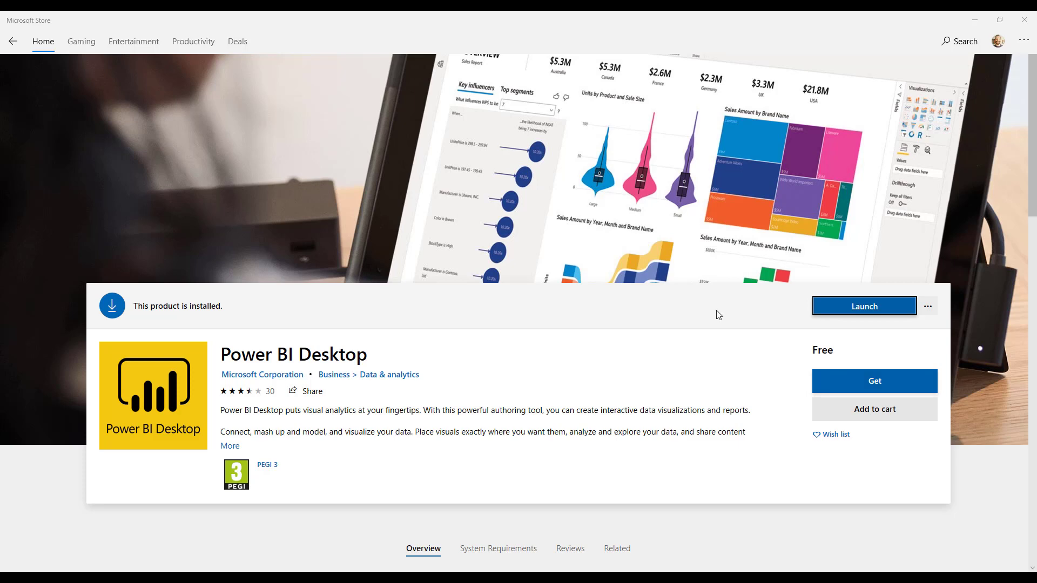
# Open Get Data from the Power BI Desktop welcome screen and browse the data source categories.
pyautogui.click(975, 26)
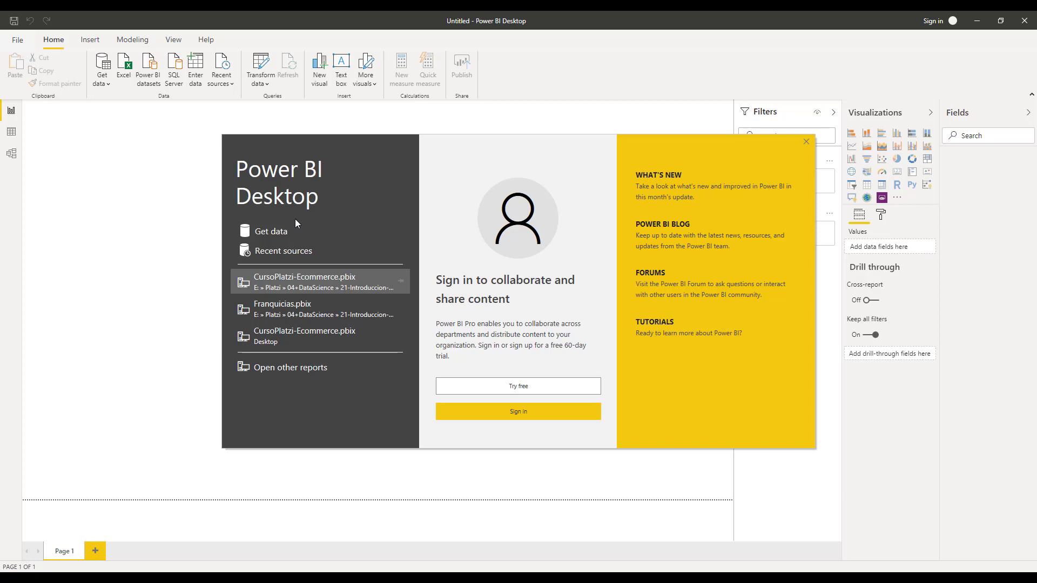
pyautogui.click(278, 232)
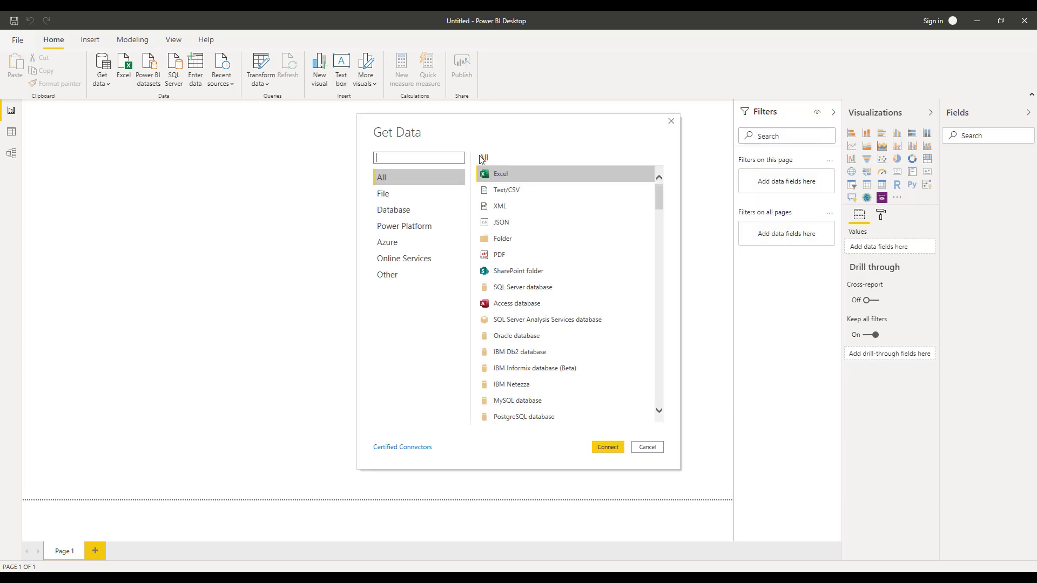
pyautogui.click(406, 194)
pyautogui.click(403, 210)
pyautogui.click(399, 242)
pyautogui.click(395, 262)
pyautogui.click(389, 275)
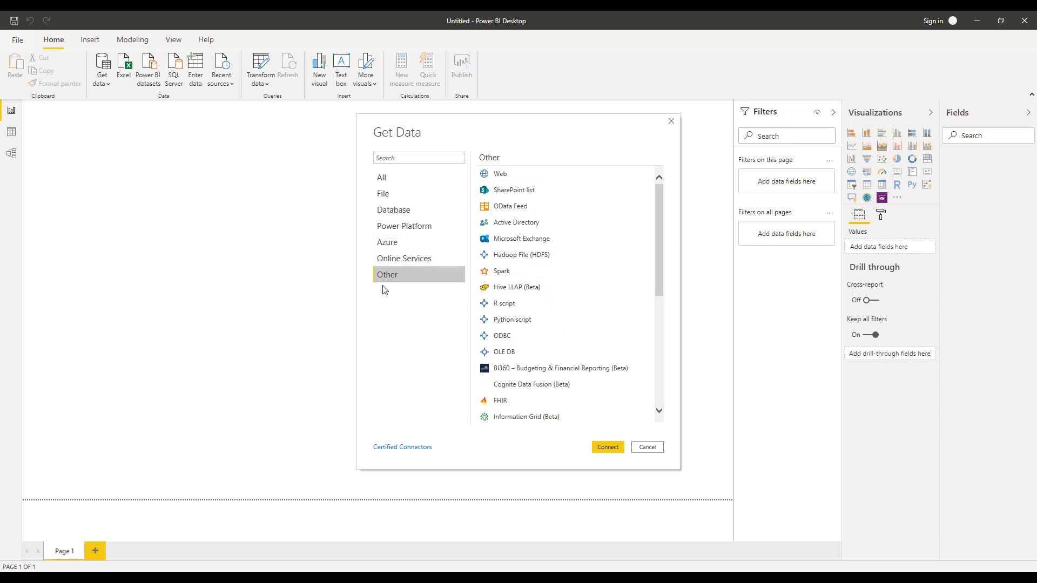
# Import customers_dataset.csv as a Text/CSV source and open it for transformation in Power Query Editor.
pyautogui.click(397, 190)
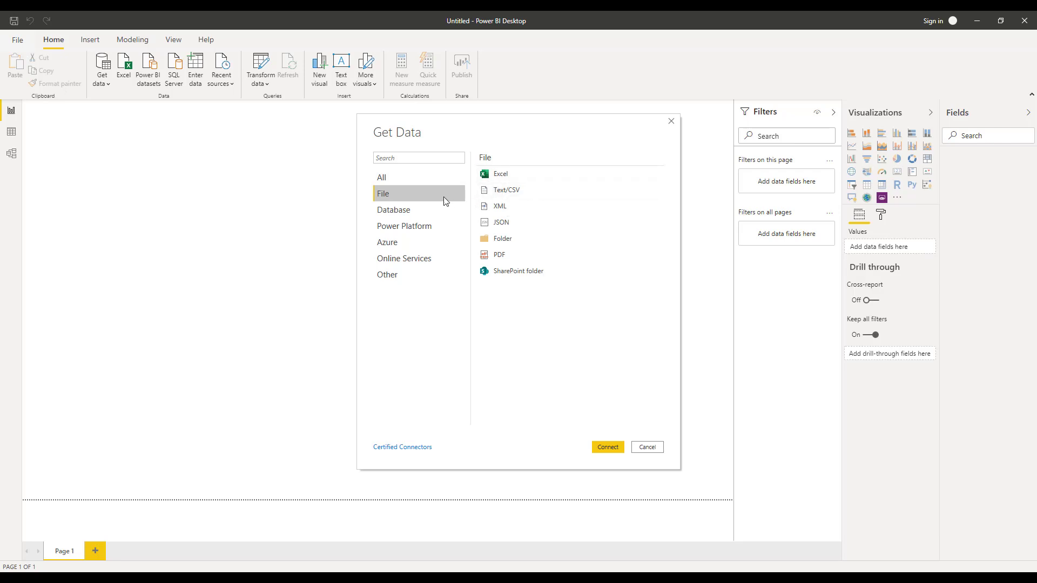
pyautogui.click(498, 193)
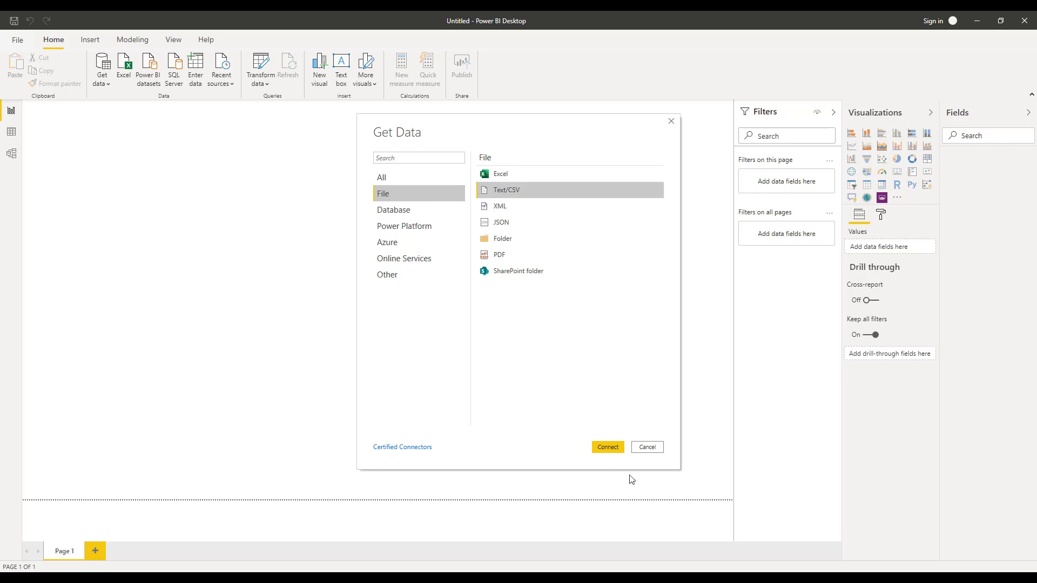
pyautogui.click(601, 450)
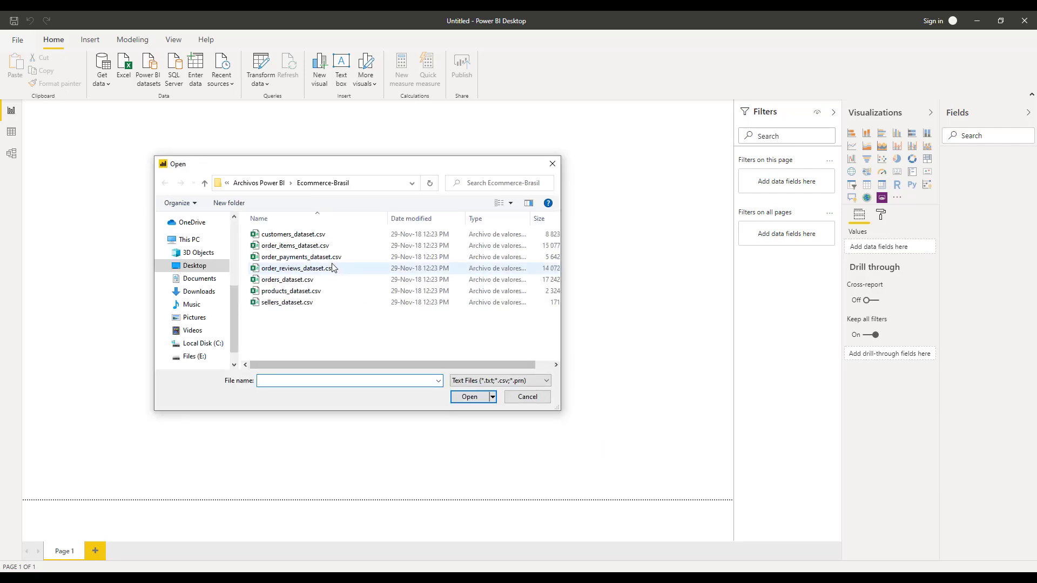
pyautogui.click(325, 235)
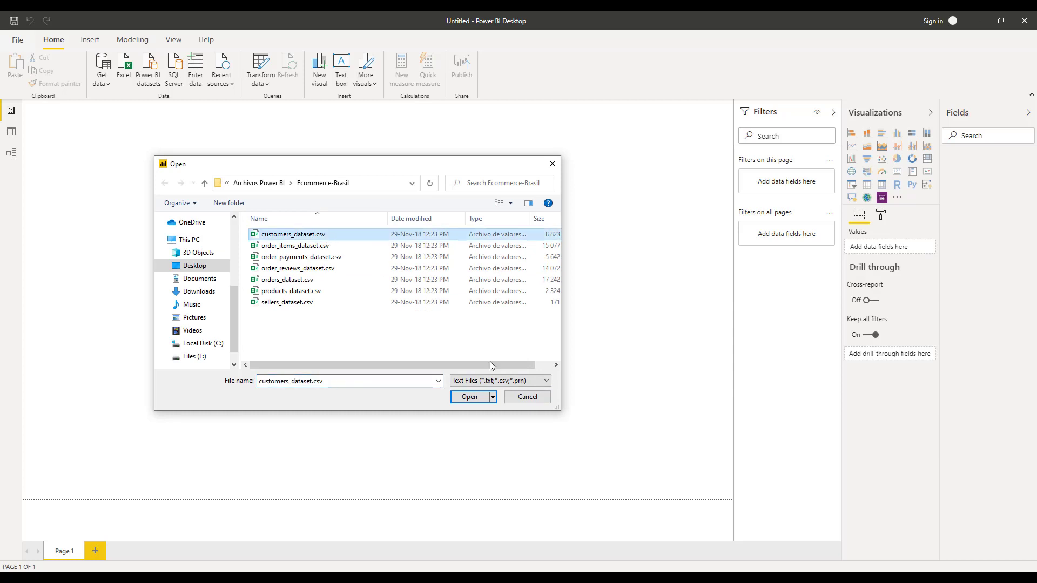
pyautogui.click(469, 397)
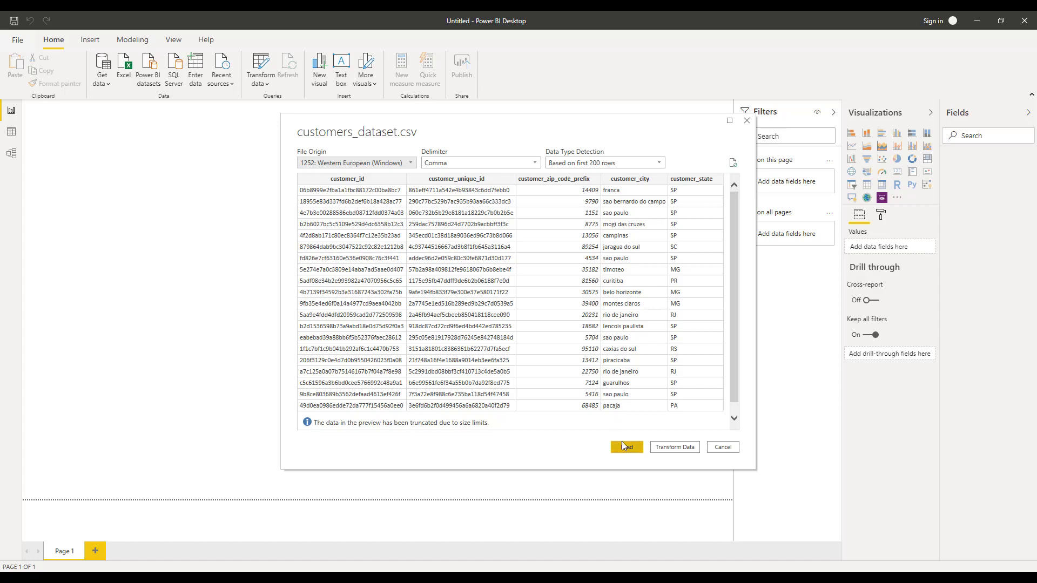
pyautogui.click(675, 450)
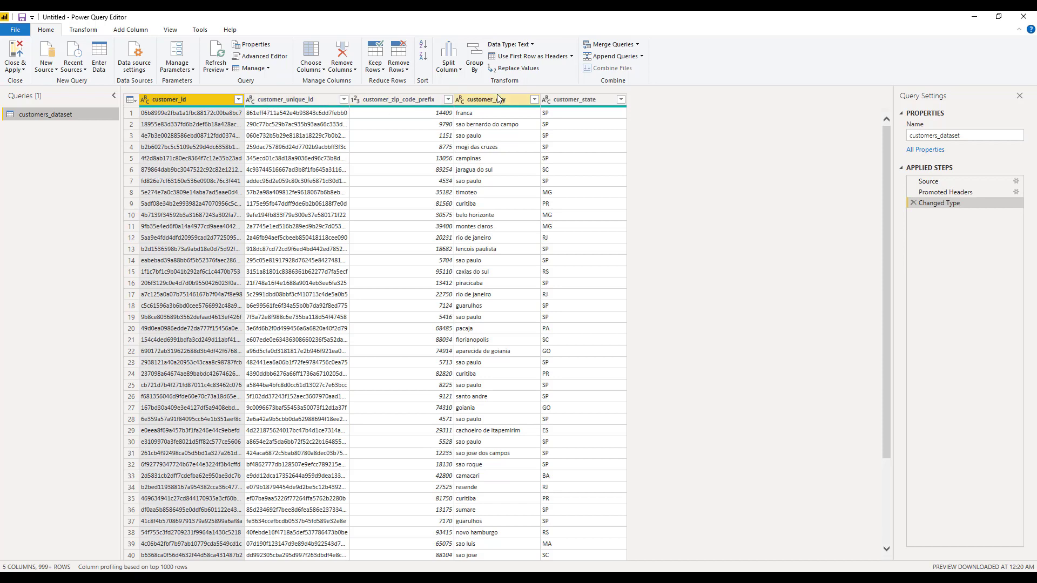
# Inspect the customer_id column's statistics and its data type options without changing them.
pyautogui.doubleClick(175, 99)
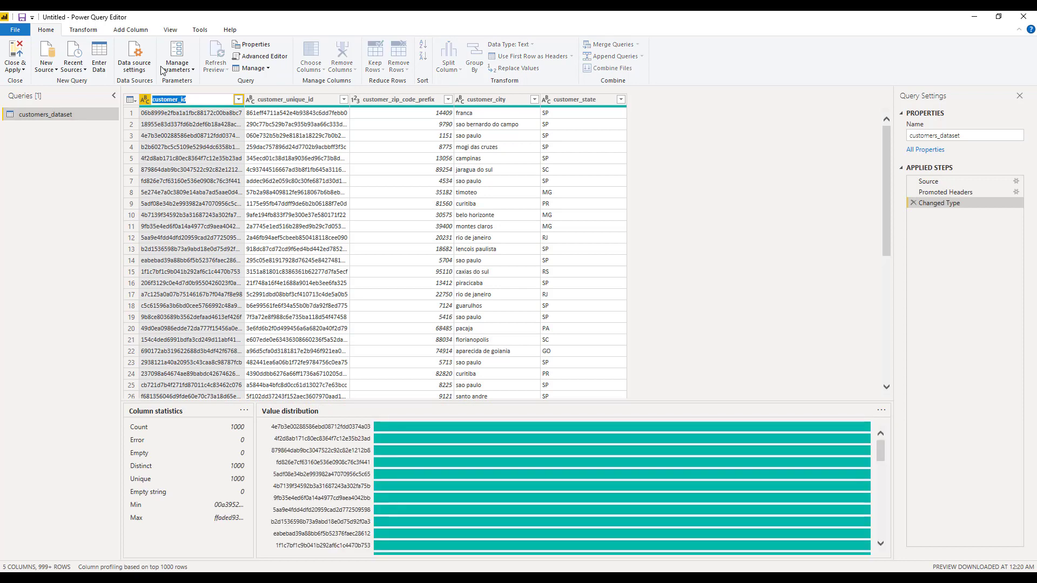
pyautogui.click(178, 99)
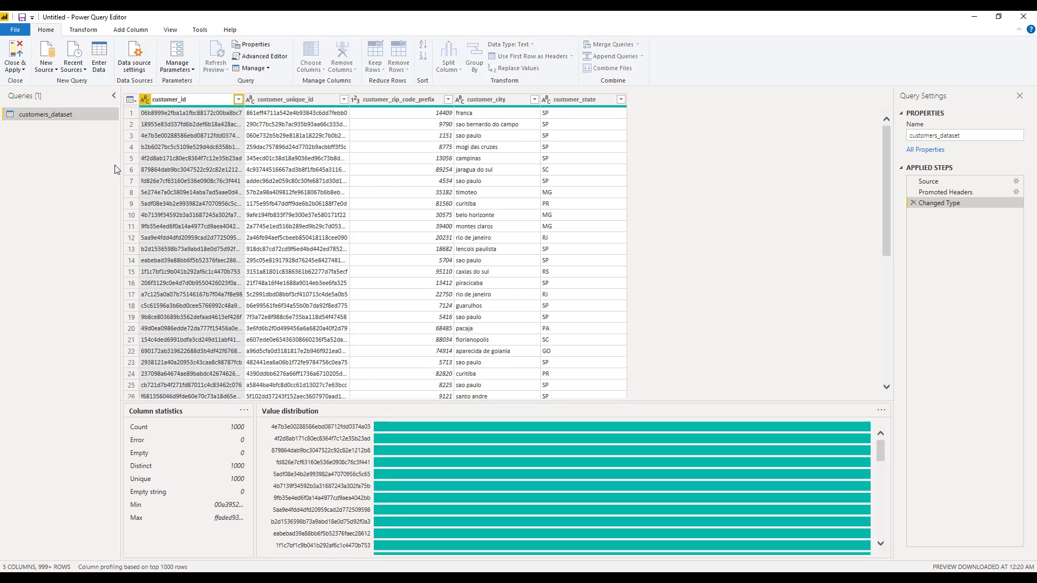
pyautogui.click(55, 199)
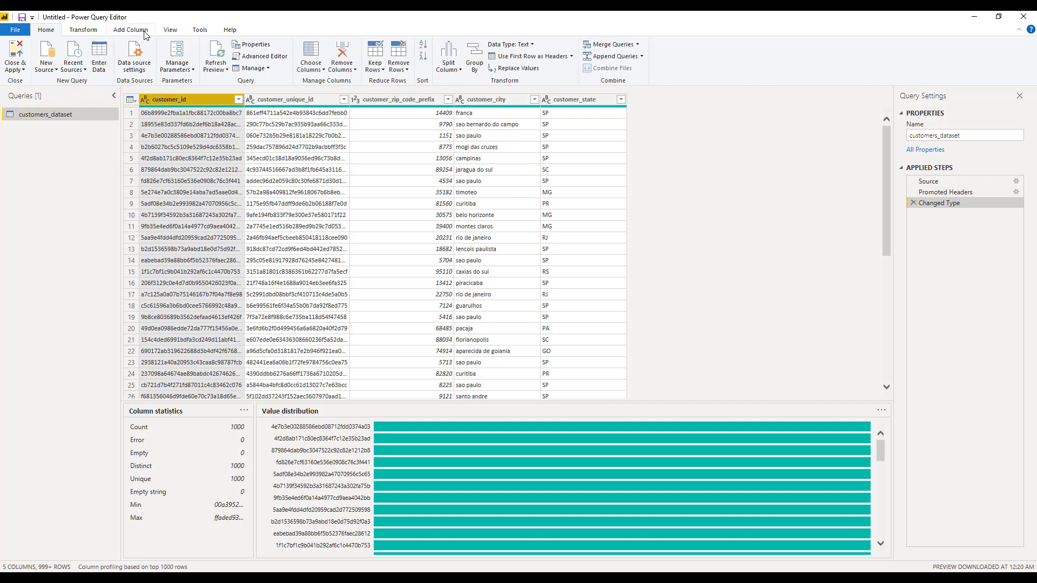
pyautogui.click(144, 102)
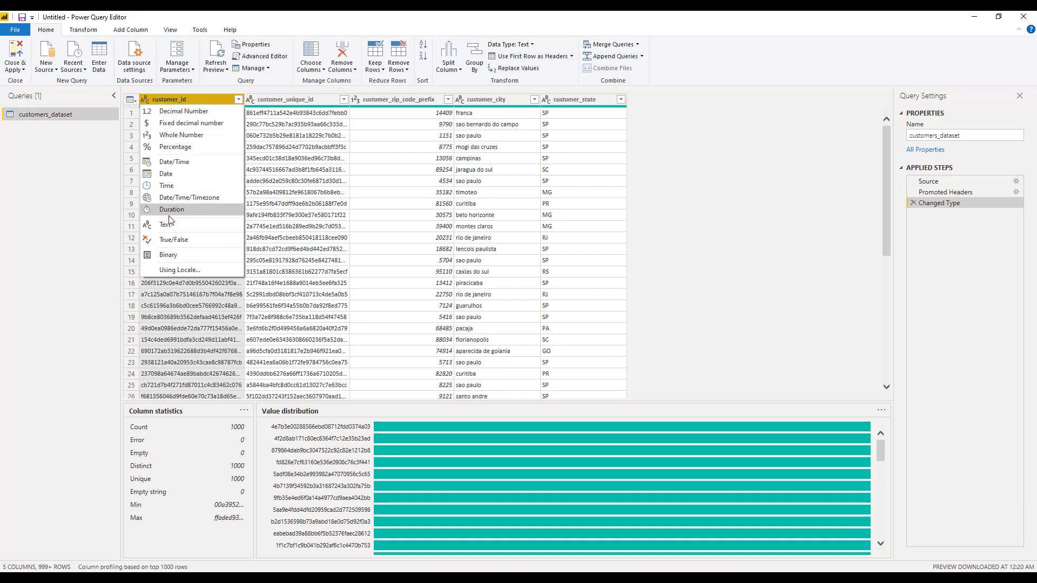
pyautogui.click(12, 188)
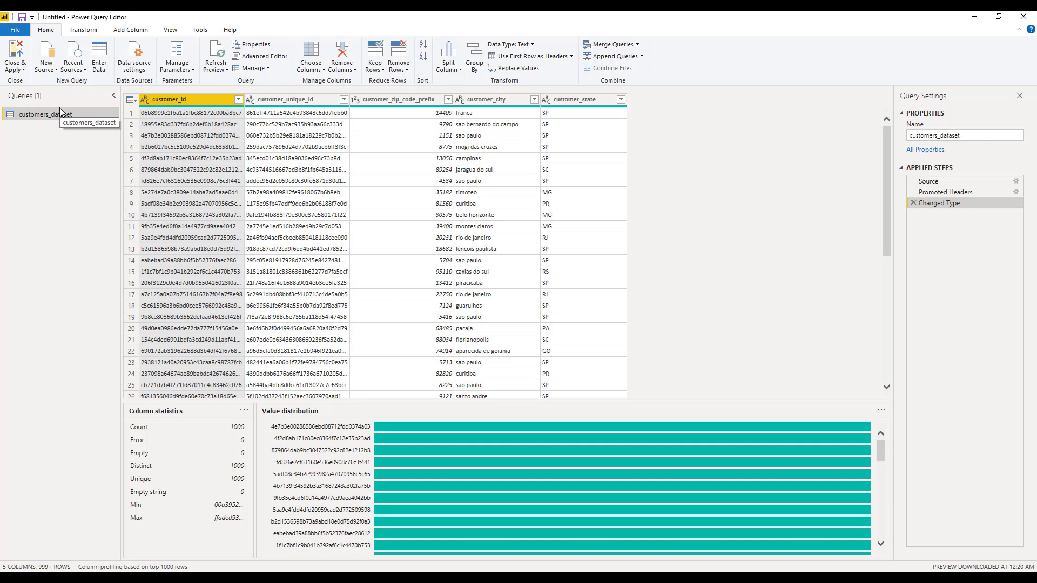
# Toggle the column profile preview off and on, and inspect the customer_state column's value distribution.
pyautogui.click(100, 30)
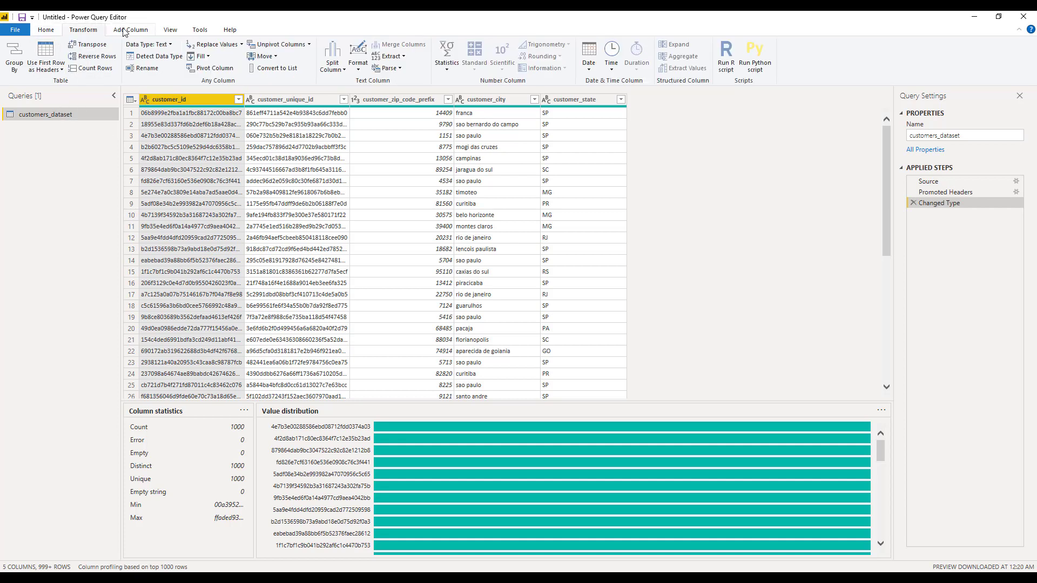
pyautogui.click(163, 33)
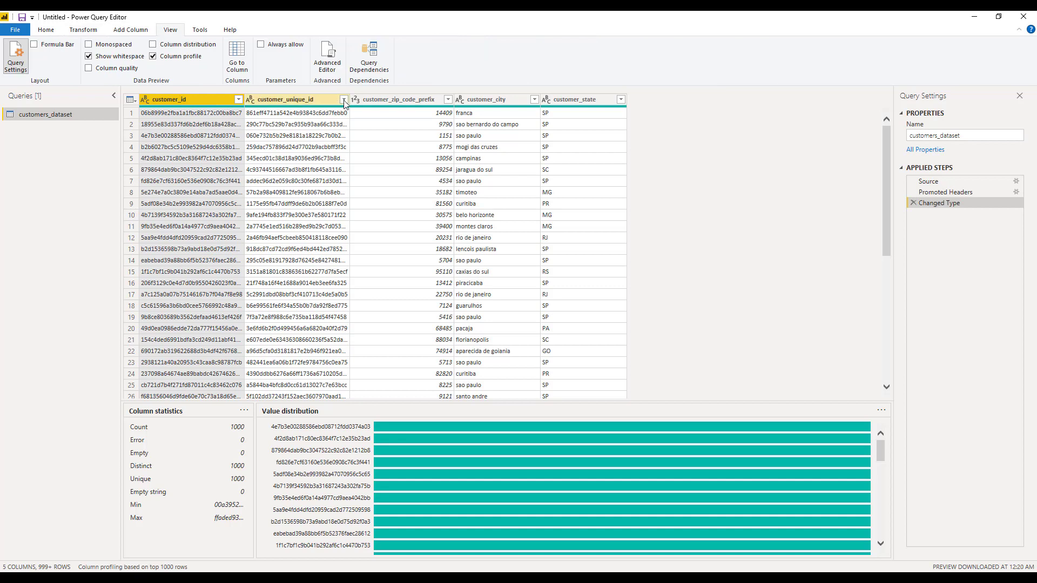
pyautogui.click(153, 56)
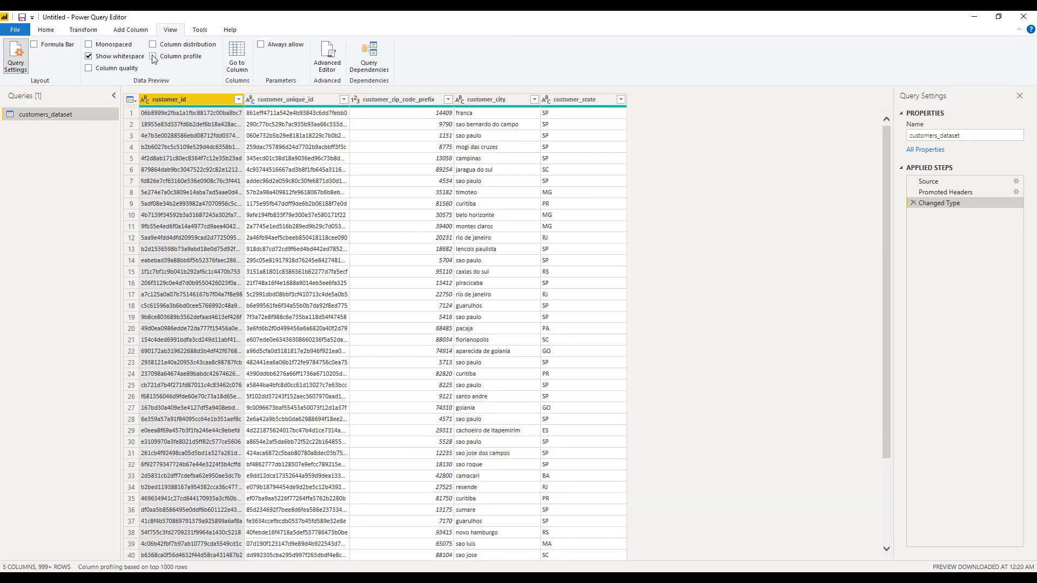
pyautogui.click(153, 56)
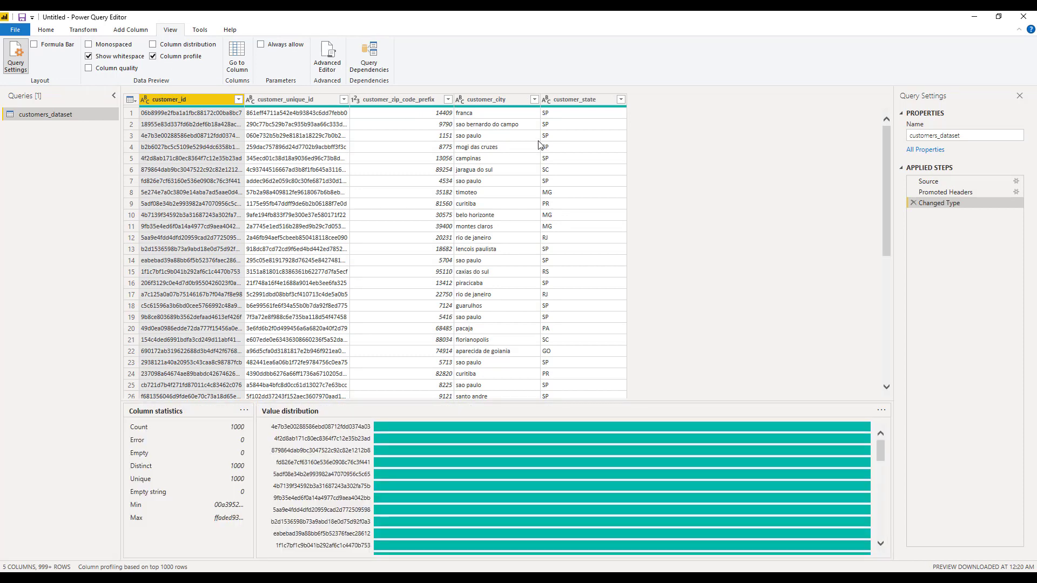
pyautogui.click(573, 99)
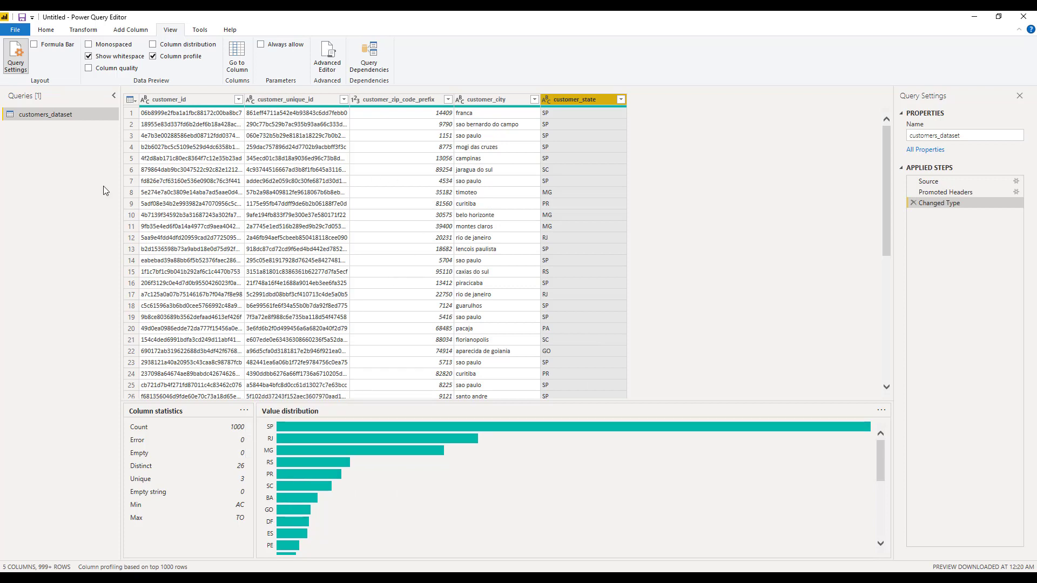
# Close the Power Query Editor and apply the pending changes.
pyautogui.click(46, 30)
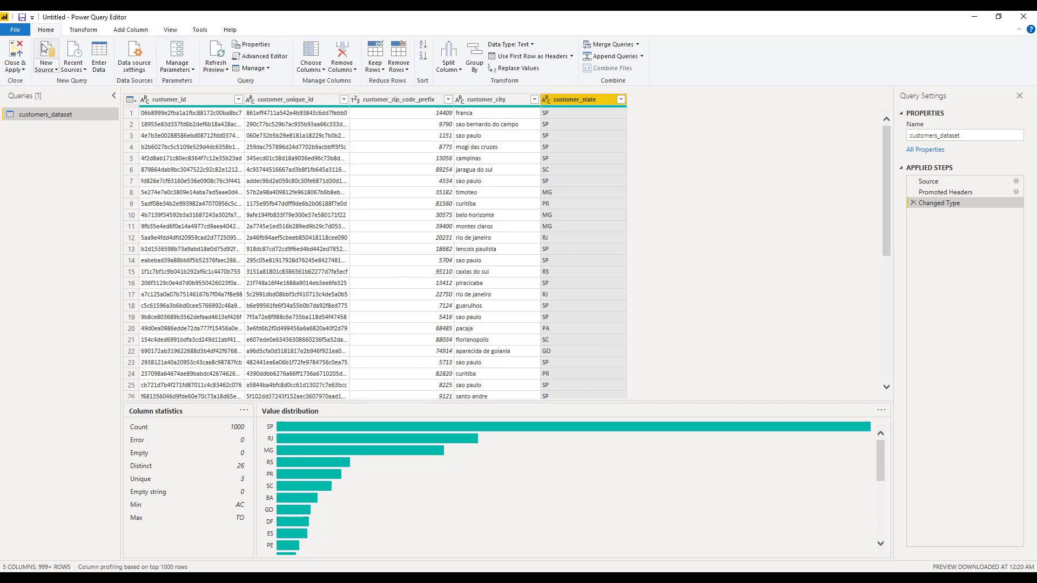
pyautogui.click(11, 70)
pyautogui.click(26, 82)
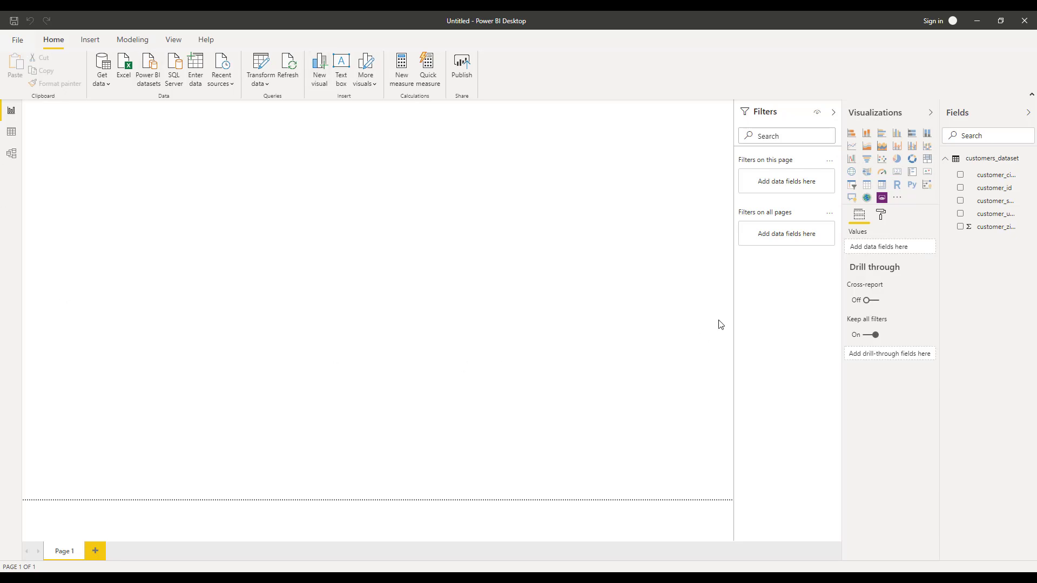
# Import order_items_dataset.csv as a Text/CSV source and open it in Power Query Editor.
pyautogui.click(107, 81)
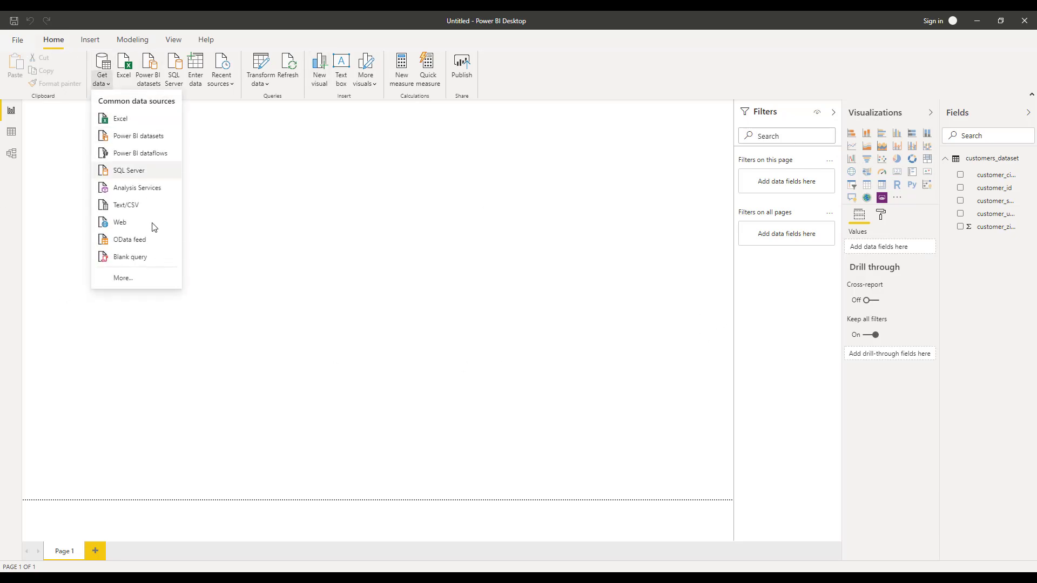
pyautogui.click(146, 210)
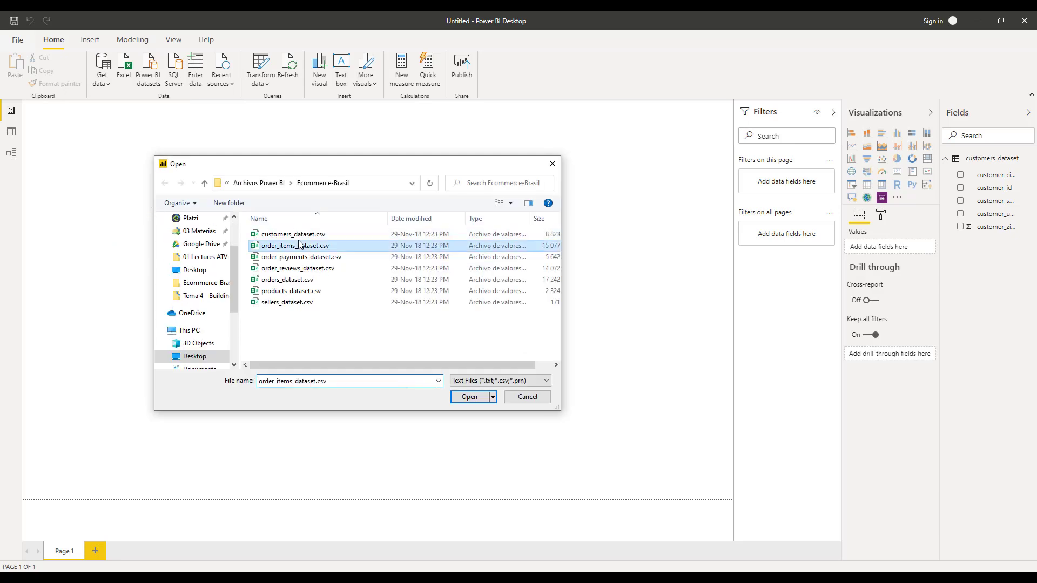
pyautogui.doubleClick(299, 245)
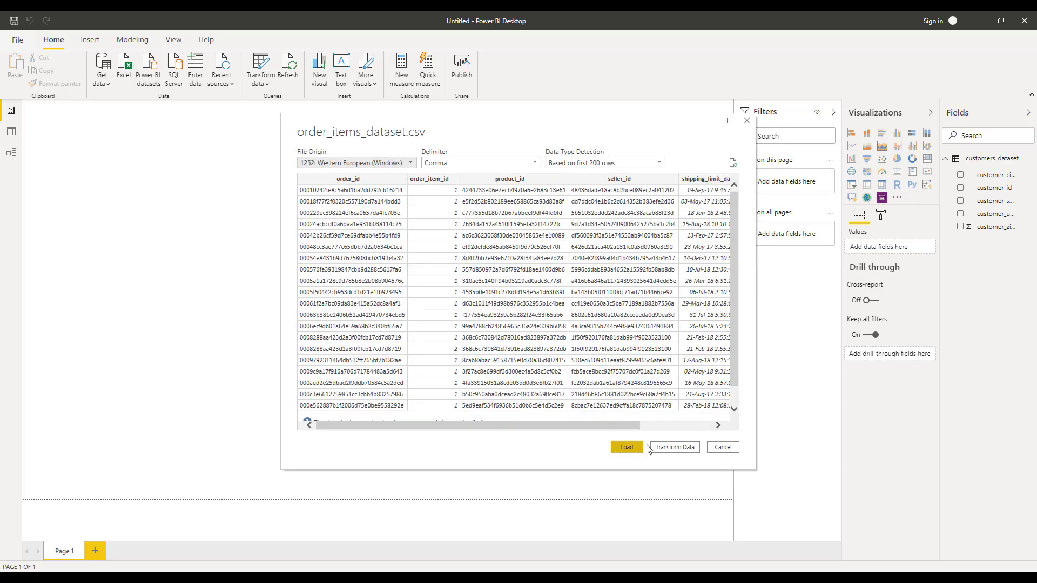
pyautogui.click(664, 447)
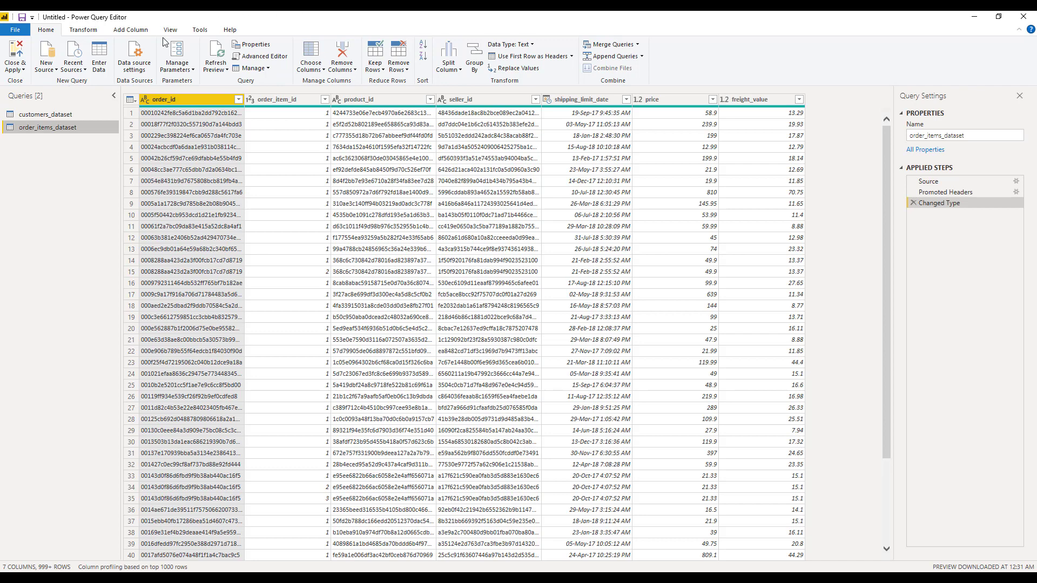
# Add order_payments_dataset.csv as a new Text/CSV source within the Query Editor.
pyautogui.click(47, 66)
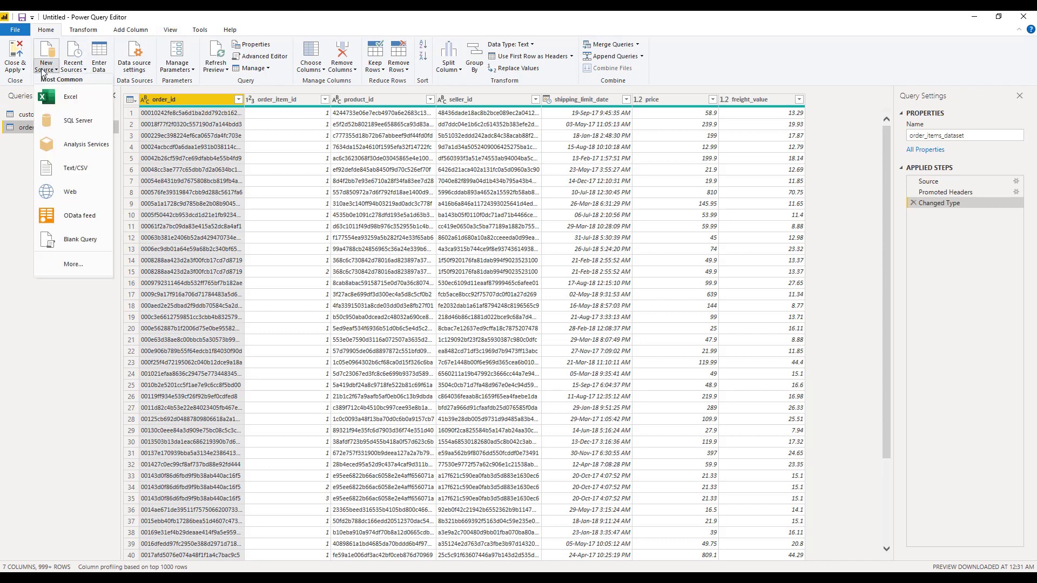
pyautogui.click(73, 168)
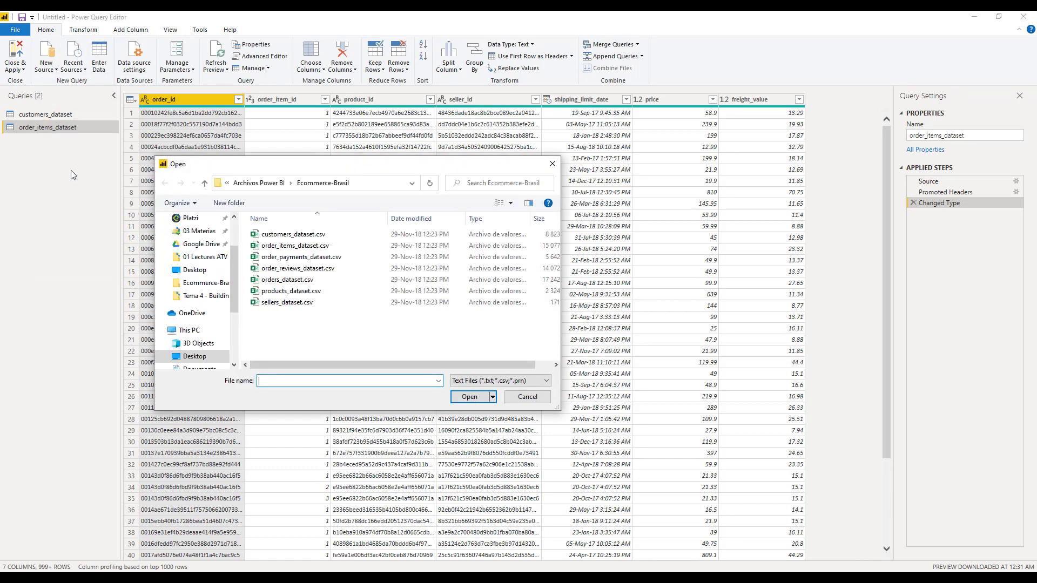
pyautogui.click(303, 259)
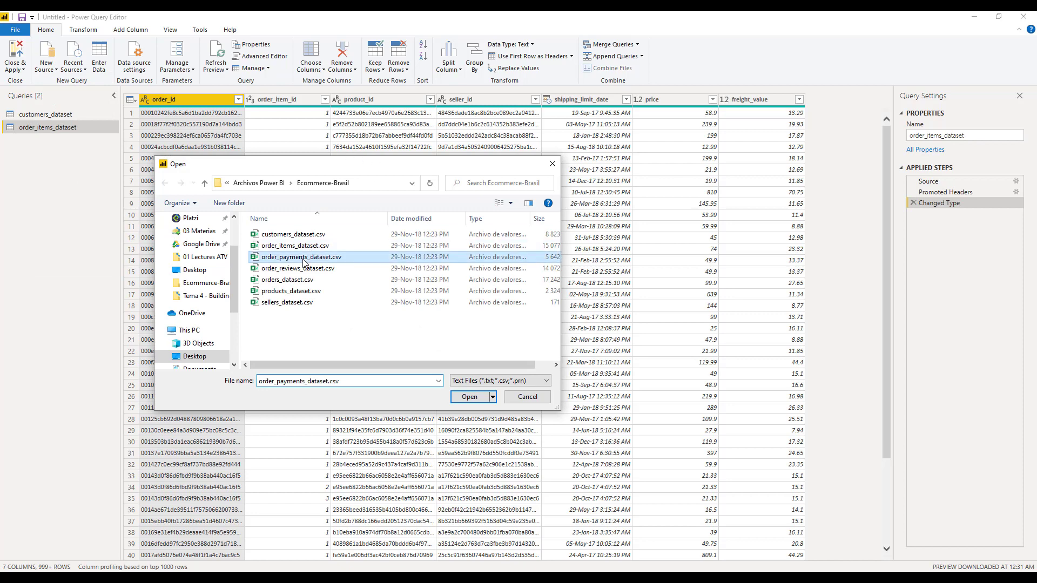
pyautogui.doubleClick(304, 259)
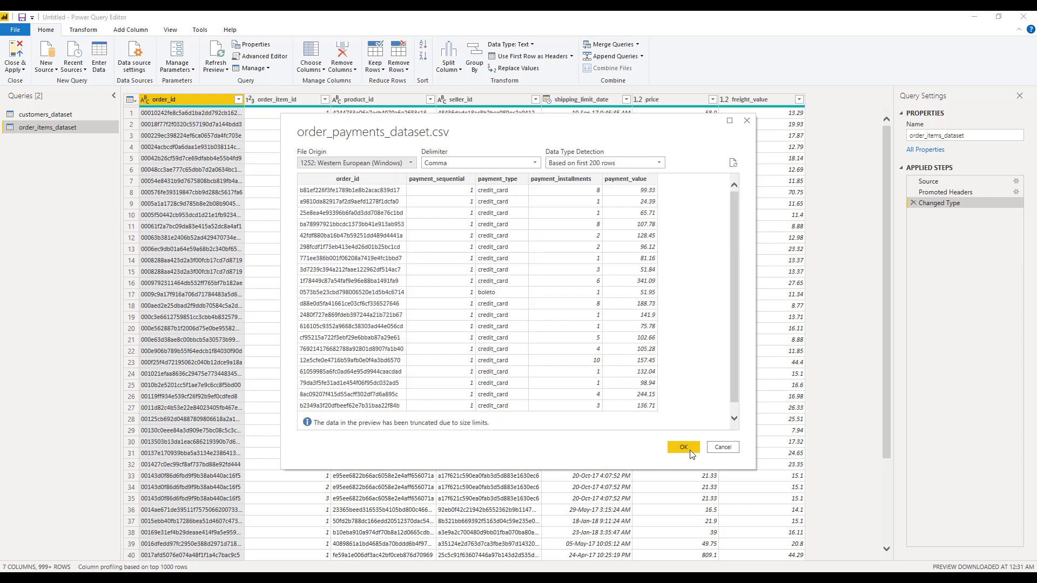
pyautogui.click(689, 451)
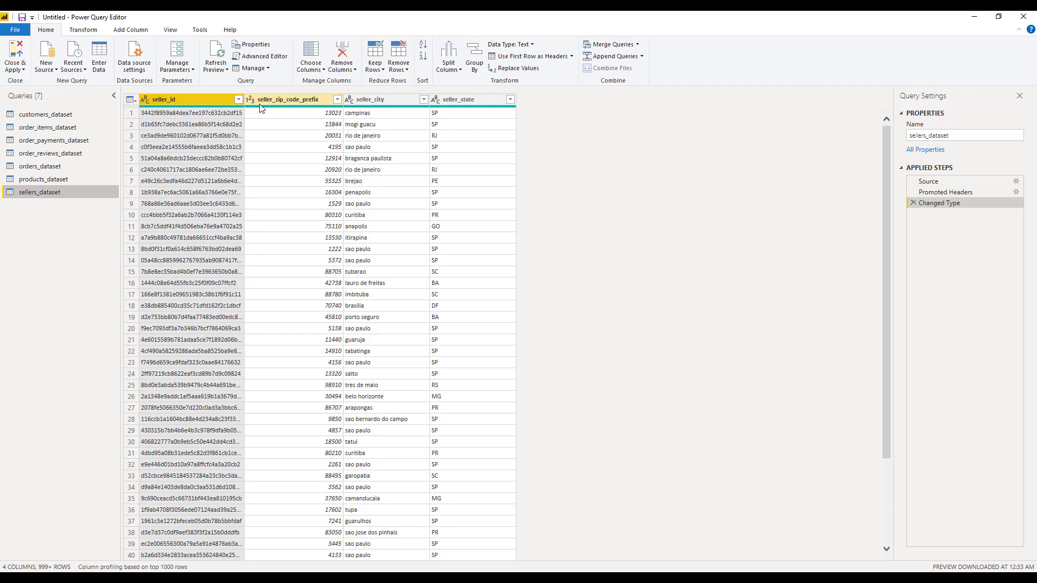
# Close and apply all queries, then switch to the Model view.
pyautogui.click(16, 66)
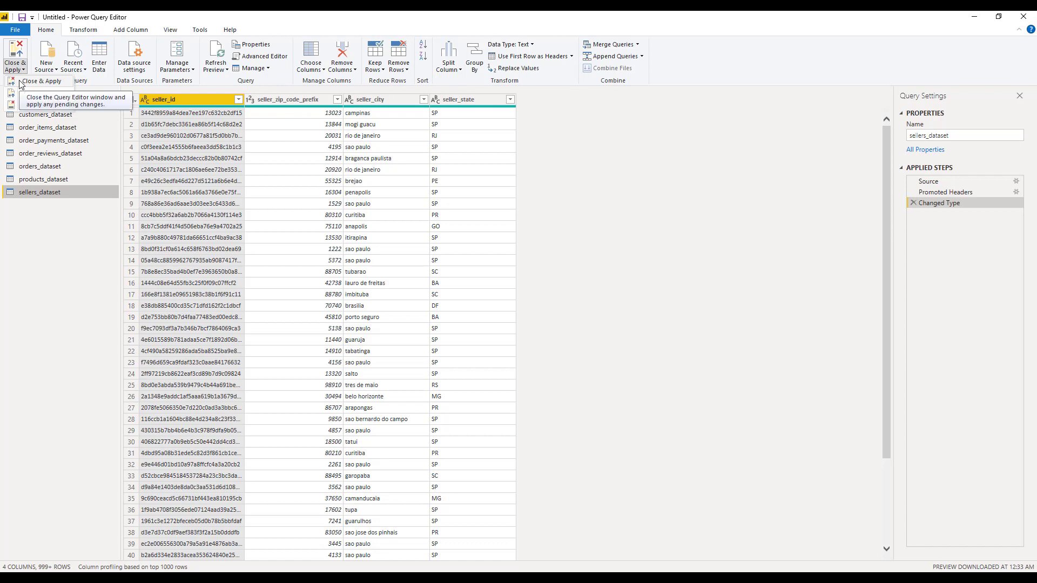
pyautogui.click(20, 81)
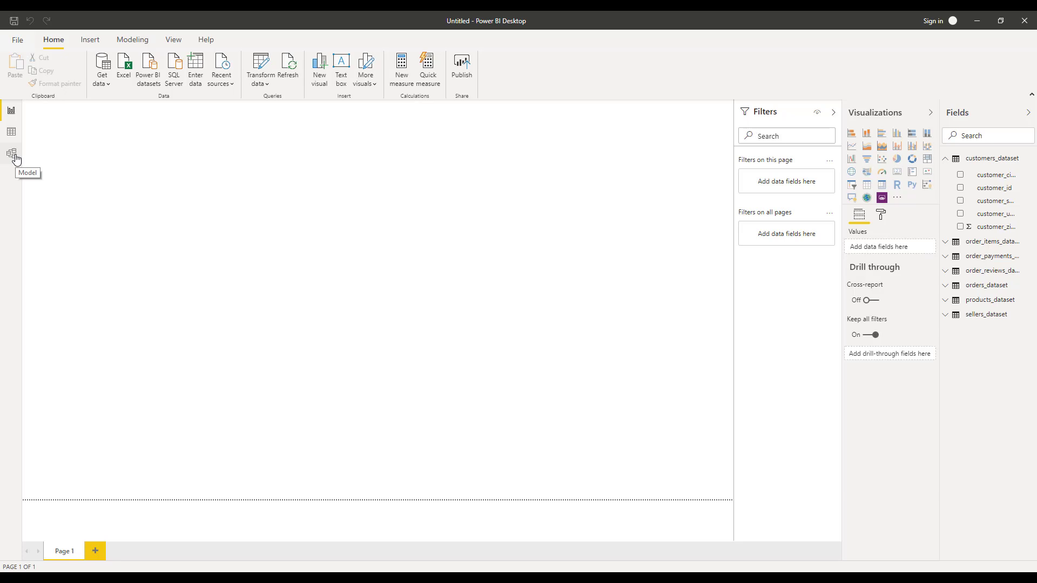
pyautogui.click(14, 158)
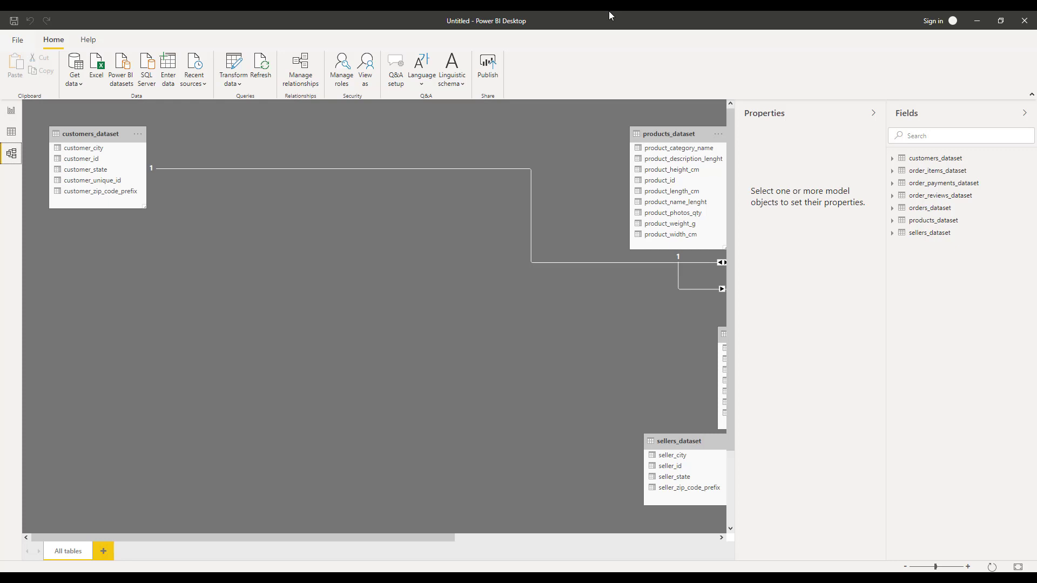
# Move the products_dataset and sellers_dataset tables beneath customers_dataset in the model diagram.
pyautogui.moveTo(693, 135); pyautogui.dragTo(93, 247)
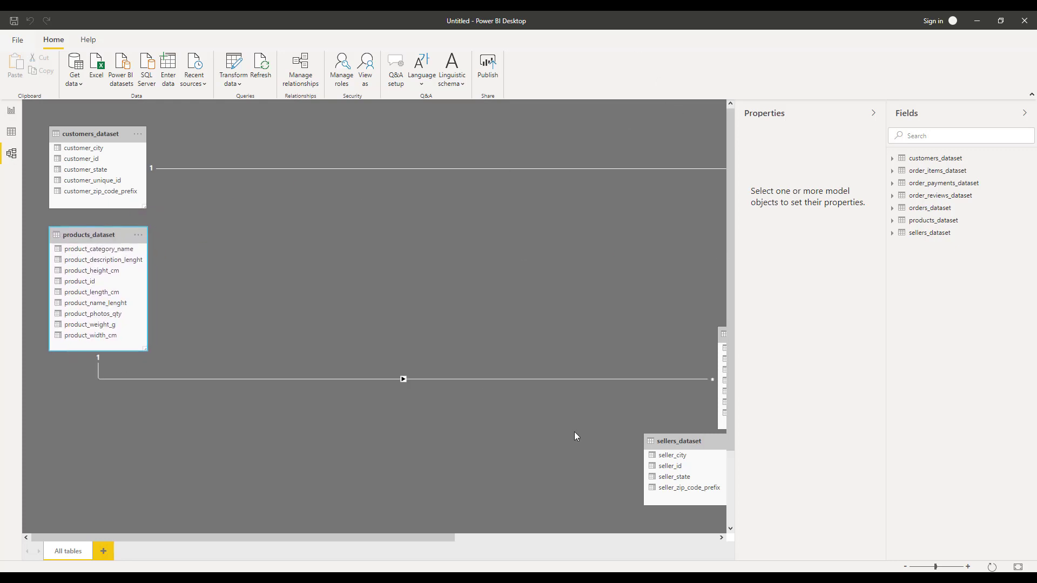
pyautogui.moveTo(686, 441); pyautogui.dragTo(96, 438)
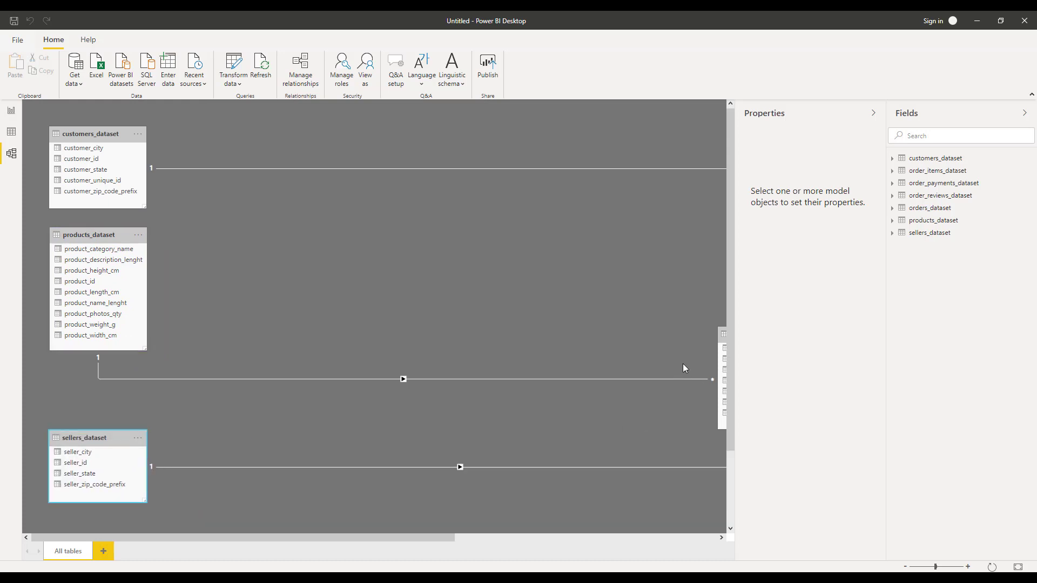
# Move the order_items, order_reviews, orders and order_payments tables into the visible area of the model diagram.
pyautogui.moveTo(719, 339); pyautogui.dragTo(206, 322)
pyautogui.moveTo(201, 537); pyautogui.dragTo(465, 537)
pyautogui.moveTo(460, 328); pyautogui.dragTo(141, 182)
pyautogui.moveTo(607, 321); pyautogui.dragTo(105, 233)
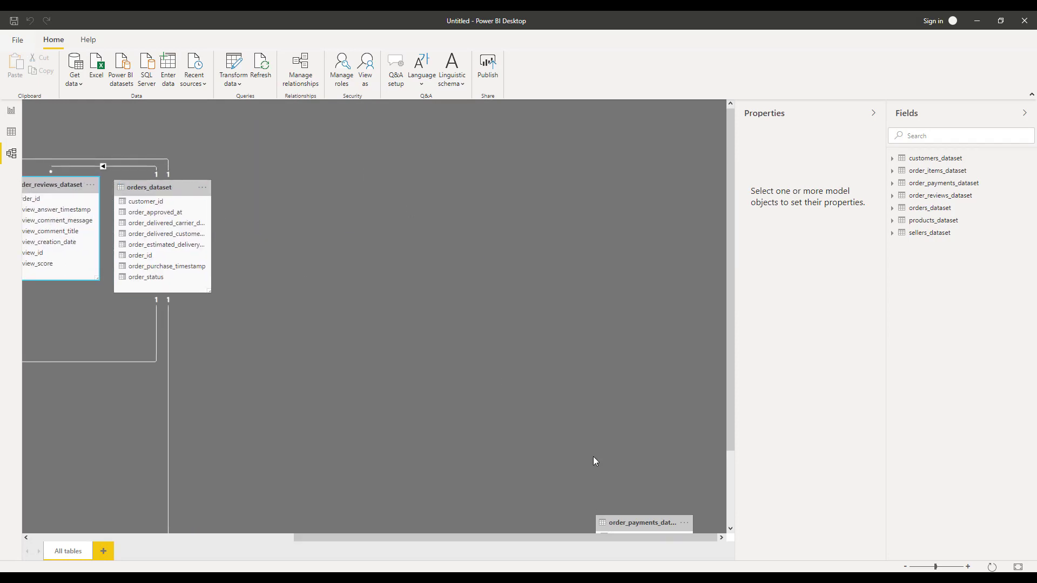
pyautogui.scroll(-3, 593, 472)
pyautogui.moveTo(466, 405); pyautogui.dragTo(65, 294)
pyautogui.moveTo(362, 537); pyautogui.dragTo(18, 497)
pyautogui.scroll(3, 275, 284)
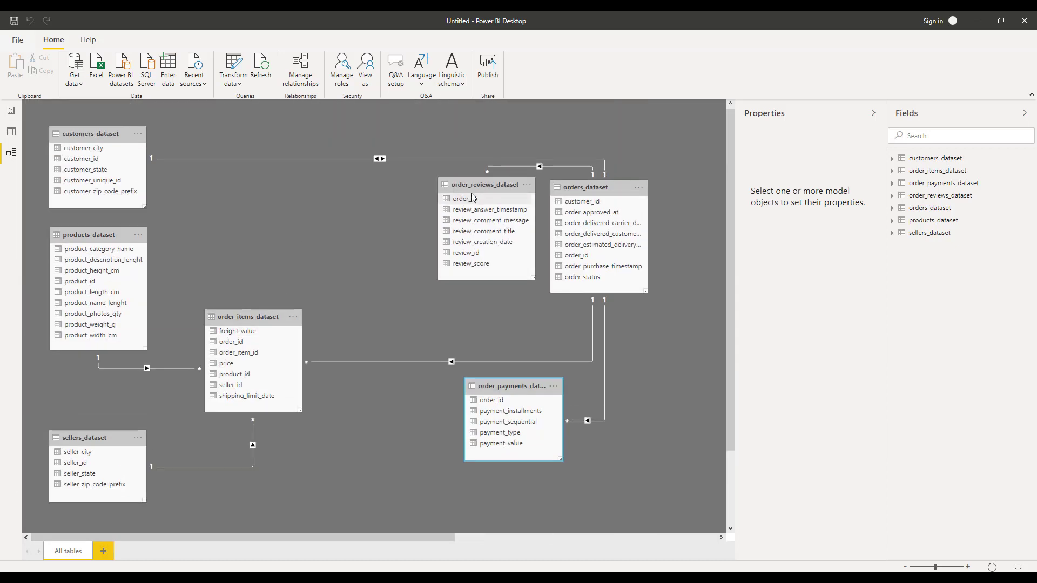
# Rearrange the diagram with order_items and sellers at the top, products on the right, and orders, order_reviews and order_payments along the bottom.
pyautogui.moveTo(472, 189); pyautogui.dragTo(231, 170)
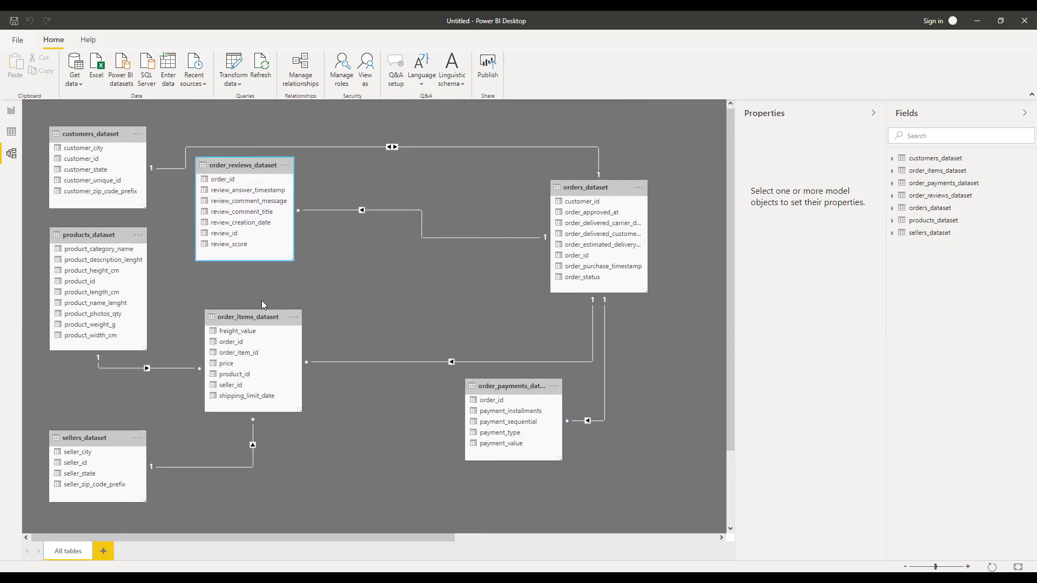
pyautogui.click(255, 319)
pyautogui.moveTo(594, 187); pyautogui.dragTo(377, 351)
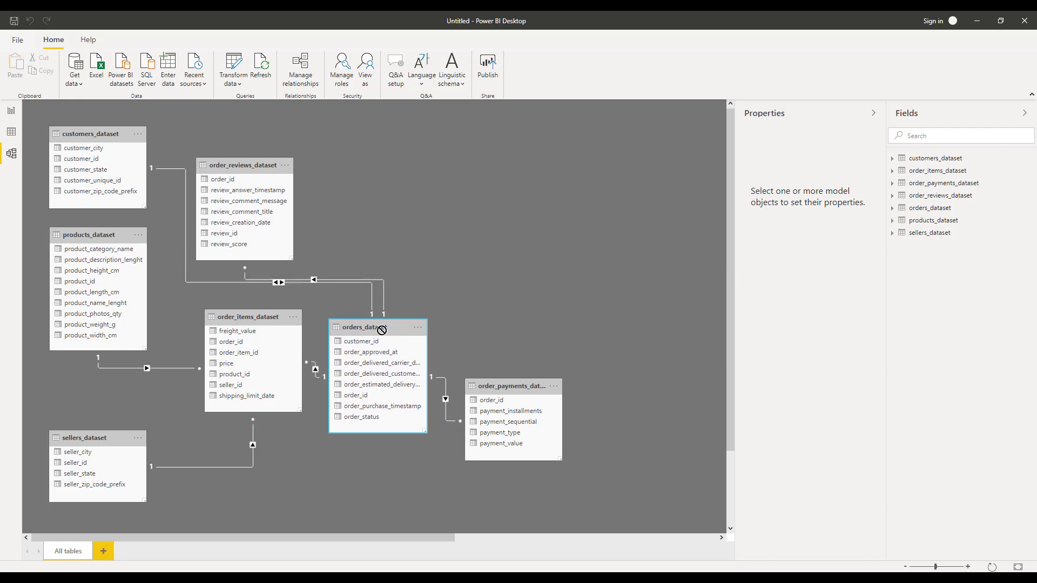
pyautogui.moveTo(212, 320); pyautogui.dragTo(312, 155)
pyautogui.moveTo(108, 438); pyautogui.dragTo(508, 133)
pyautogui.moveTo(356, 331); pyautogui.dragTo(245, 395)
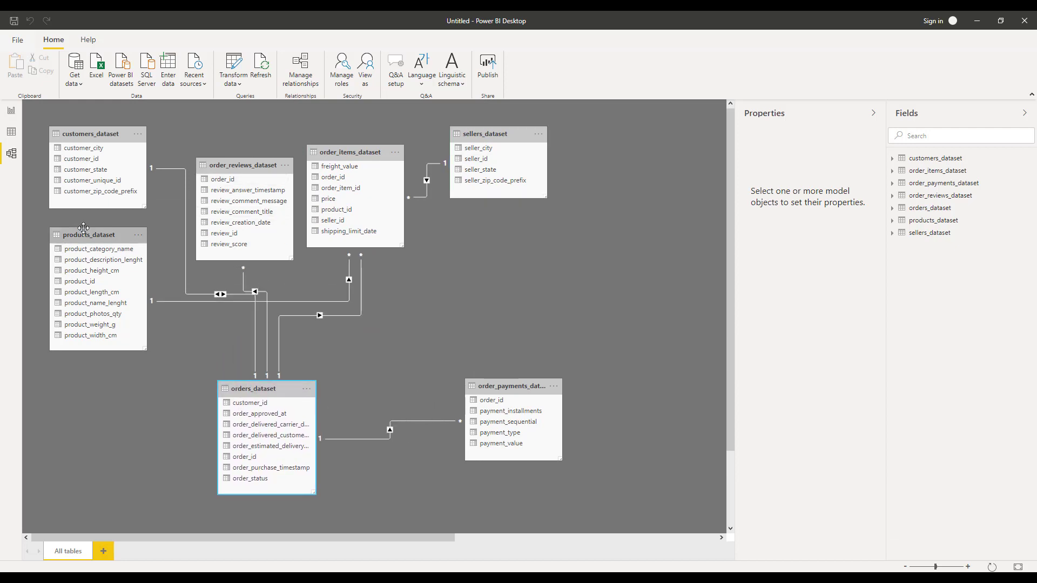
pyautogui.moveTo(98, 235); pyautogui.dragTo(498, 242)
pyautogui.moveTo(108, 134); pyautogui.dragTo(108, 158)
pyautogui.moveTo(280, 169); pyautogui.dragTo(129, 396)
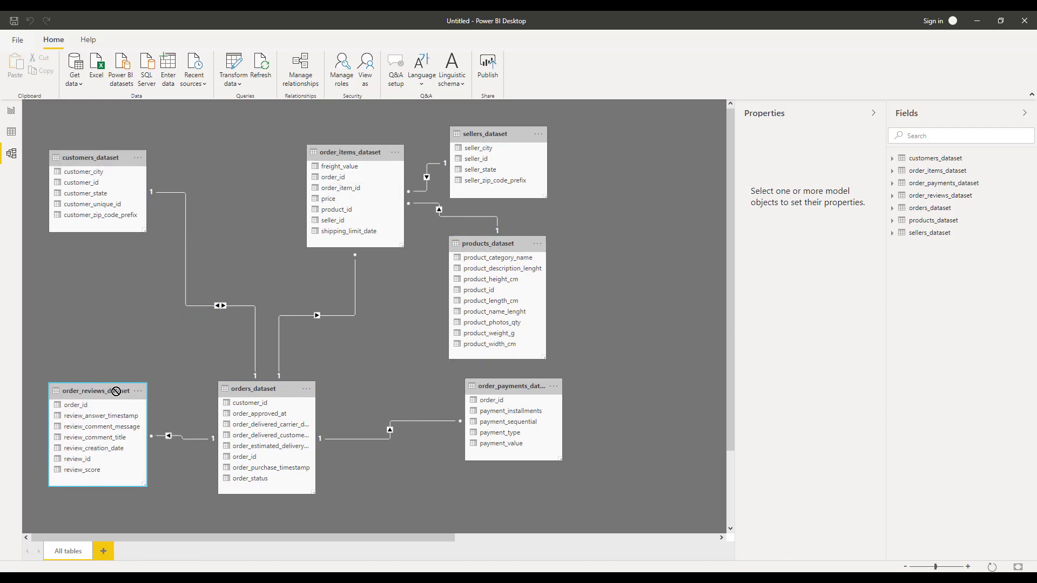
pyautogui.moveTo(269, 388); pyautogui.dragTo(259, 388)
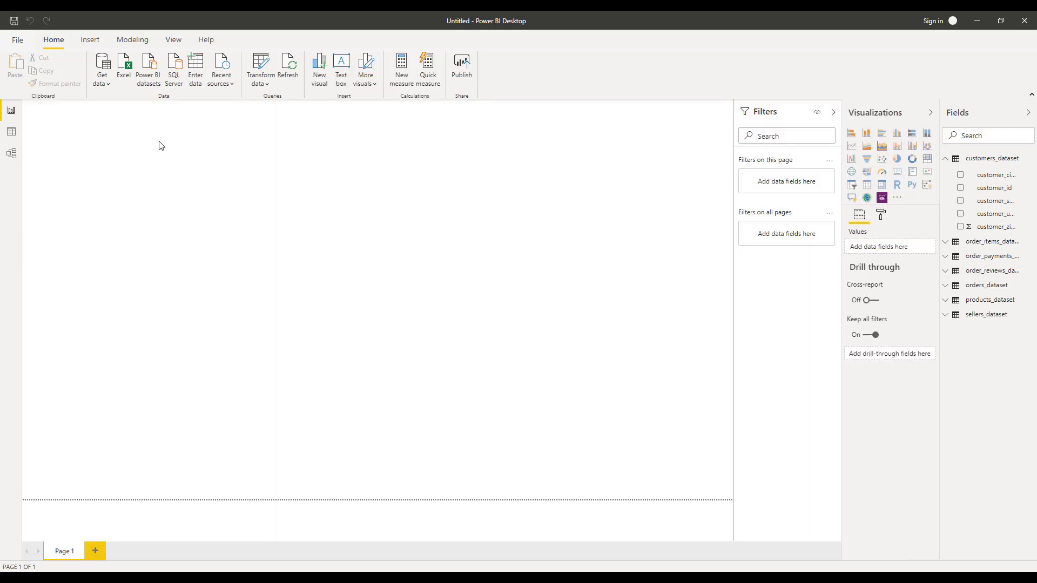
# Add a report text box with the title "CASO DE ESTUDIO: Mercado Maximo. Diciembre 2018".
pyautogui.click(341, 69)
pyautogui.write('CA')
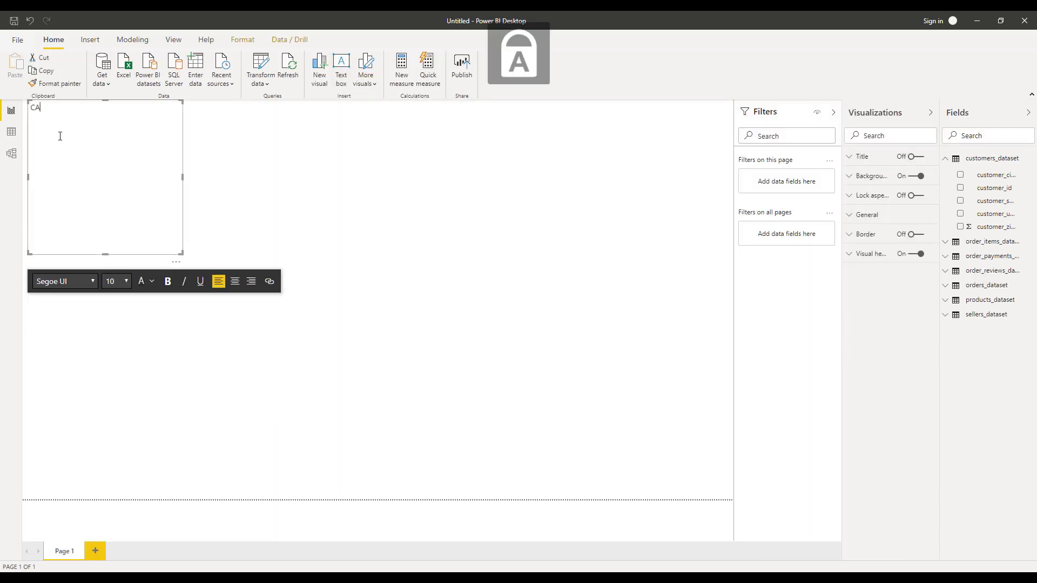
pyautogui.write('SO DE ESTUDIO: Mercado Maximo. Diciembre 2018')
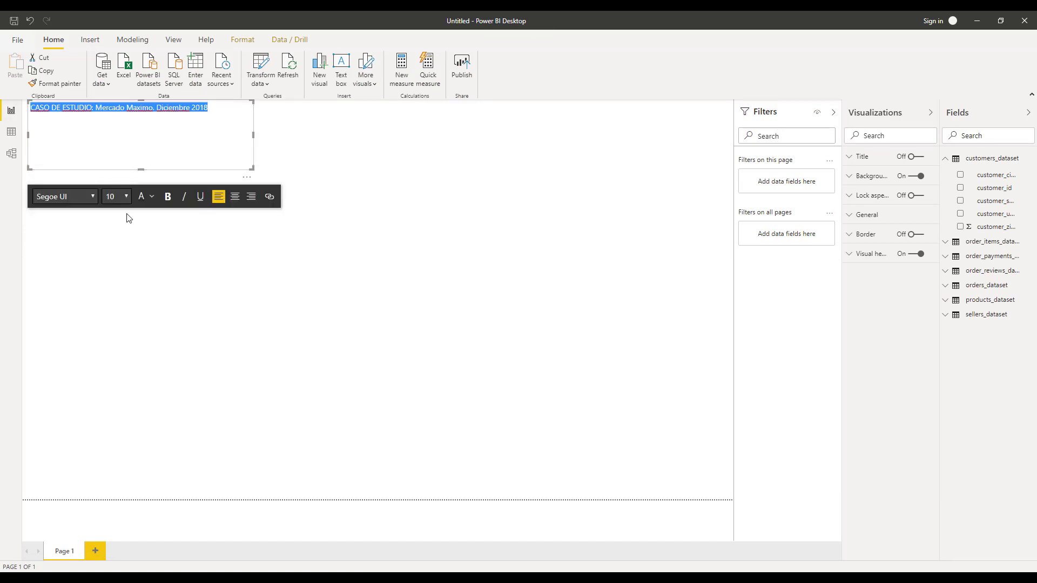
# Format the title text bold with a larger font size.
pyautogui.click(65, 197)
pyautogui.click(59, 302)
pyautogui.click(168, 196)
pyautogui.click(117, 196)
pyautogui.click(116, 264)
# Correct "Maximo" to "Máximo" in the title.
pyautogui.moveTo(253, 135); pyautogui.dragTo(288, 135)
pyautogui.doubleClick(117, 124)
pyautogui.write('Máximo')
pyautogui.click(205, 251)
# Add a text box reading "1. ¿Cuantos clientes tuvimos en el año 2018?".
pyautogui.click(341, 69)
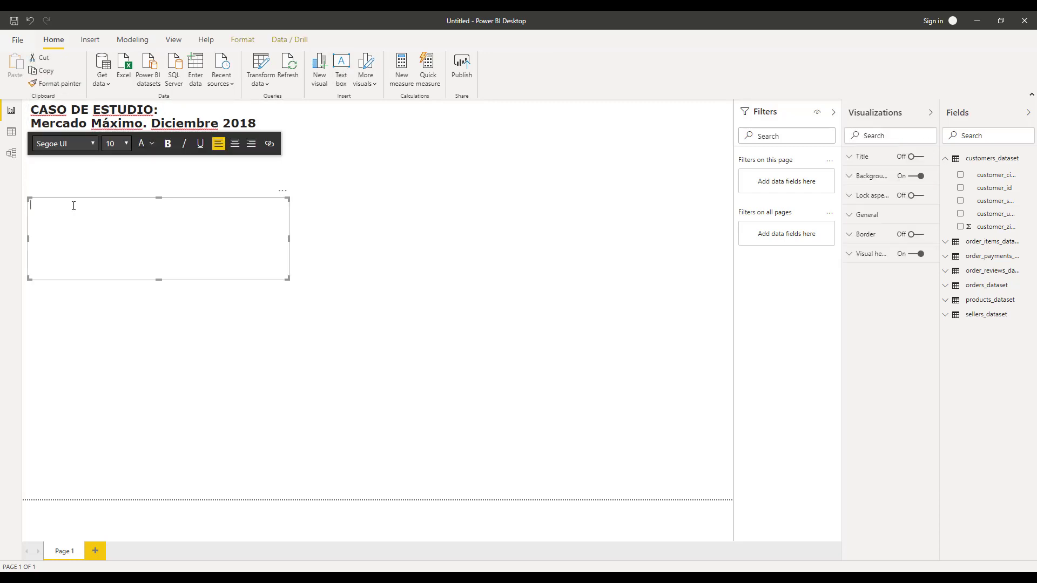
pyautogui.write('1. ¿Cuantos clientes tuvimos en el año 2018?')
pyautogui.click(232, 324)
# Add a text box reading "2. ¿Cuanto crecimos respecto a 2017?".
pyautogui.click(342, 69)
pyautogui.write('2. ¿Cuanto crecimos respecto a 2017?')
pyautogui.click(541, 270)
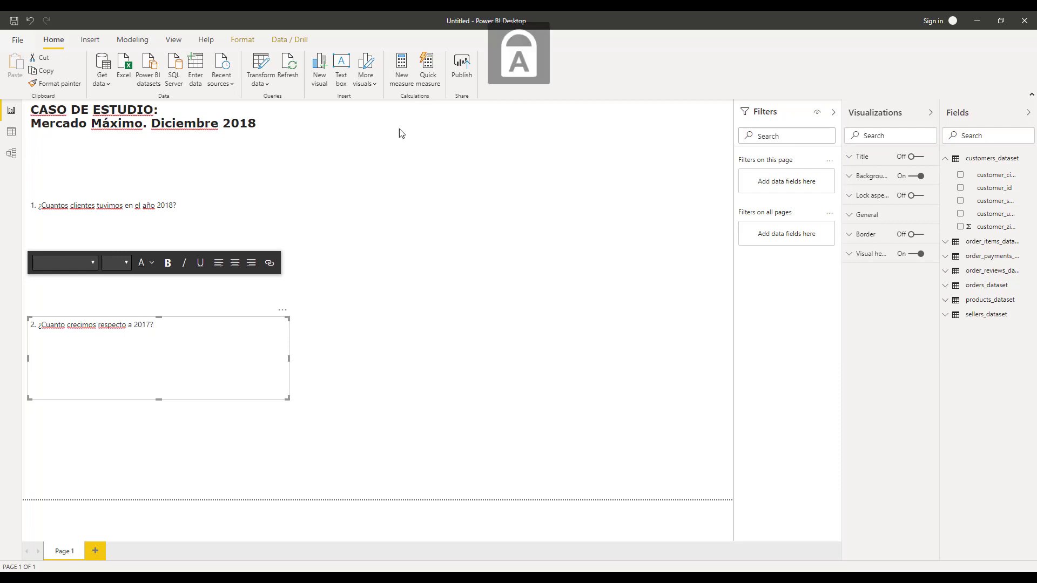
# Add a text box reading "3. ¿Dónde está ubicados nuestros clientes?".
pyautogui.click(341, 69)
pyautogui.write('3. ¿Dónde está ubicados nuestros clientes?')
# Set the font size of the three question texts to 18 pt.
pyautogui.moveTo(30, 205); pyautogui.dragTo(181, 205)
pyautogui.click(126, 171)
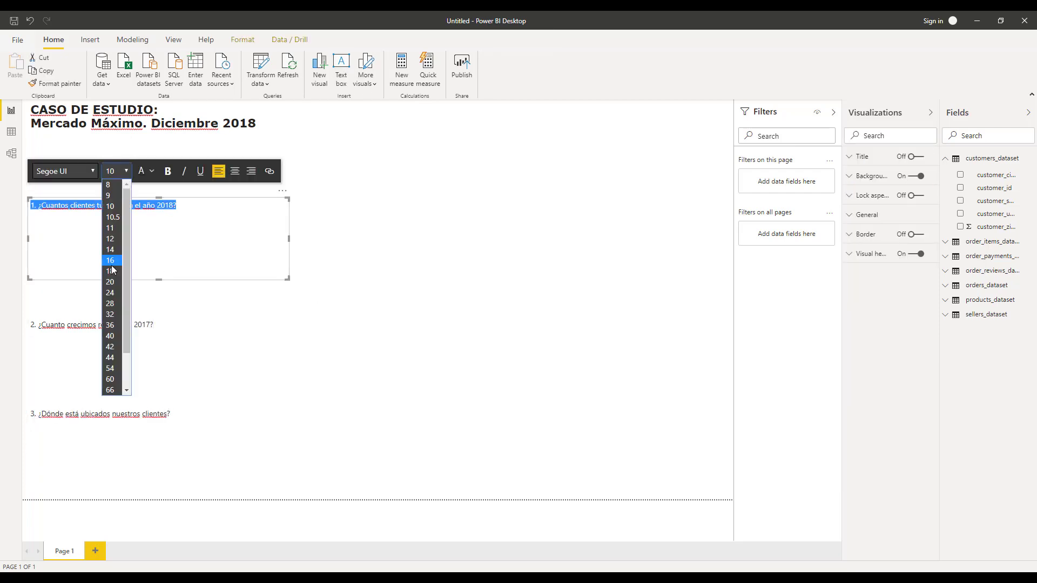
pyautogui.click(112, 271)
pyautogui.moveTo(31, 325); pyautogui.dragTo(159, 325)
pyautogui.click(127, 290)
pyautogui.click(111, 390)
pyautogui.moveTo(31, 414); pyautogui.dragTo(172, 414)
pyautogui.click(126, 378)
pyautogui.click(114, 238)
# Move question 1 up under the title and reduce the heights of the question text boxes.
pyautogui.click(162, 210)
pyautogui.moveTo(159, 281); pyautogui.dragTo(158, 220)
pyautogui.moveTo(43, 200); pyautogui.dragTo(38, 135)
pyautogui.click(30, 135)
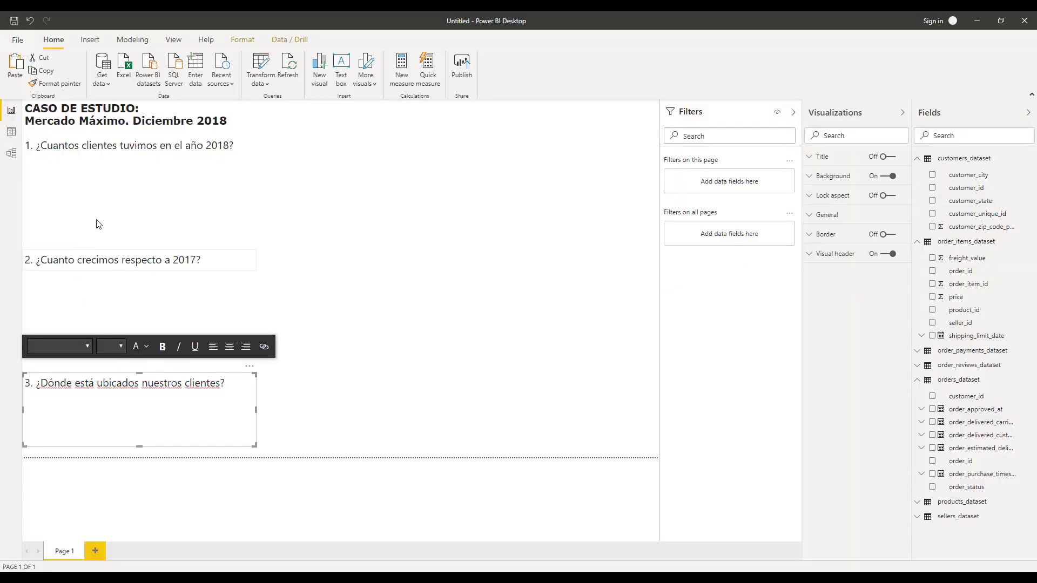
pyautogui.moveTo(138, 446); pyautogui.dragTo(140, 395)
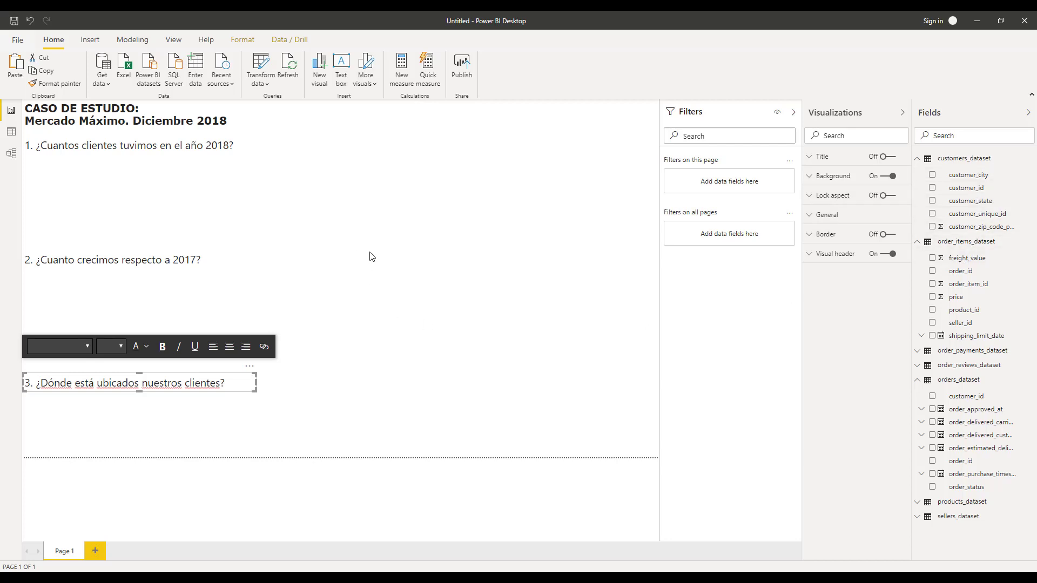
# Insert a stacked column chart below question 1.
pyautogui.click(100, 169)
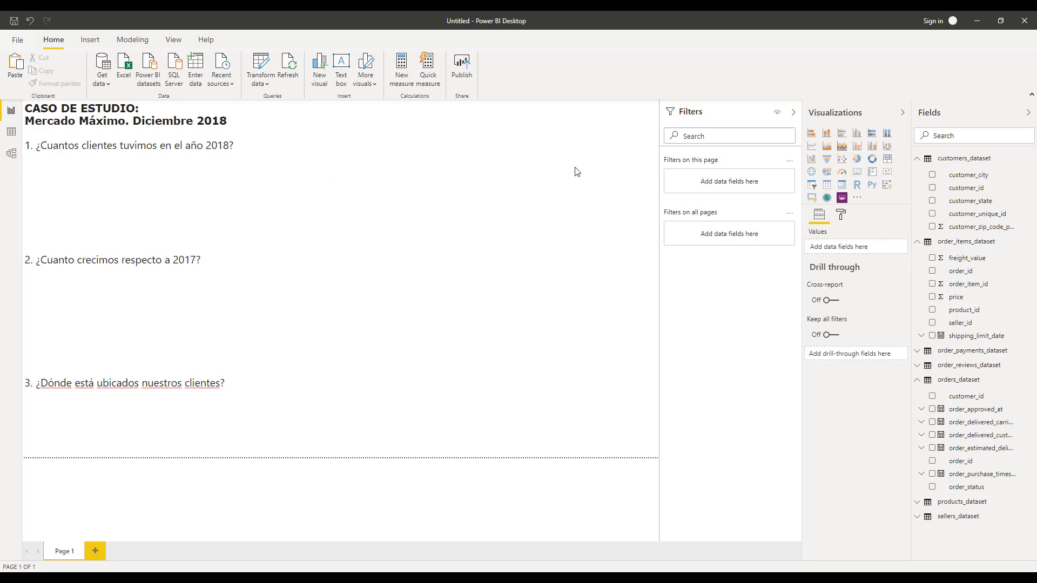
pyautogui.click(827, 134)
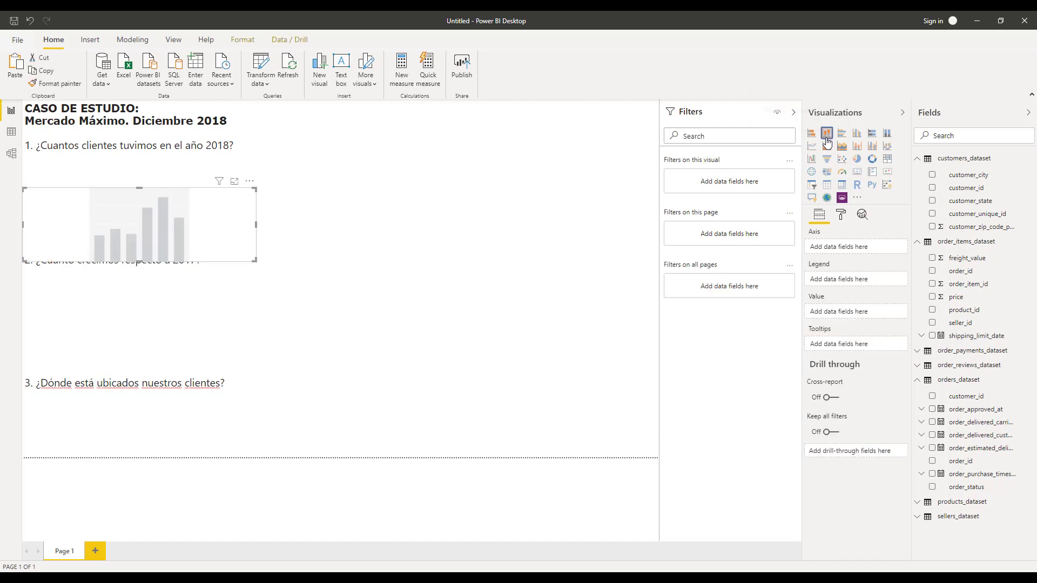
pyautogui.moveTo(196, 190); pyautogui.dragTo(197, 170)
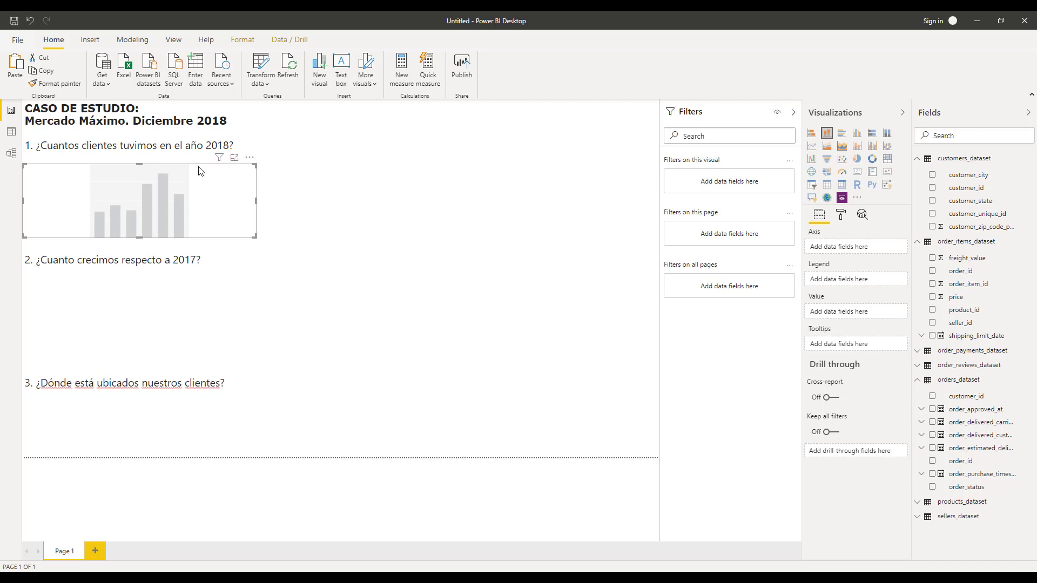
pyautogui.click(447, 192)
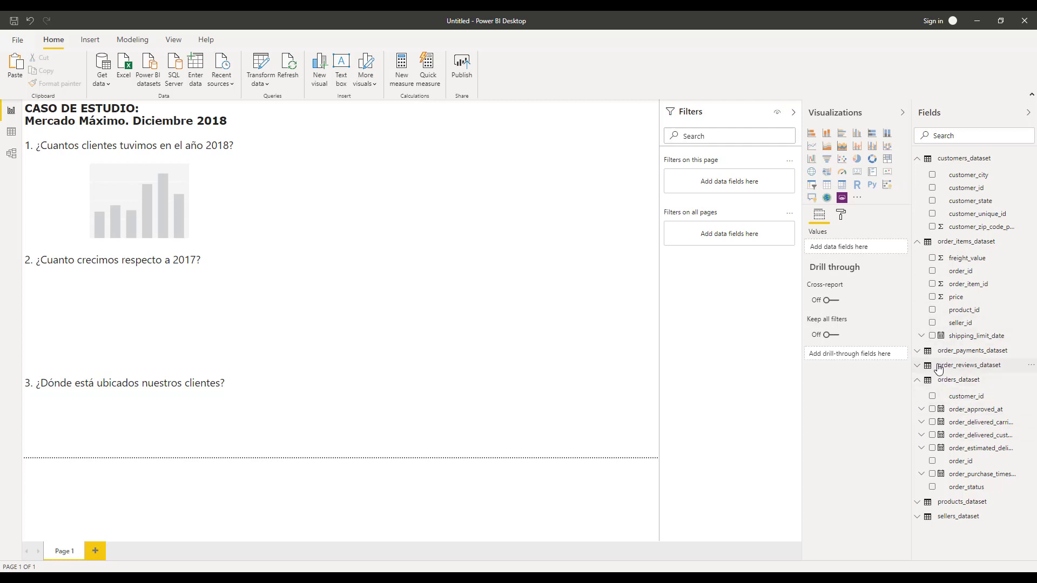
pyautogui.click(139, 201)
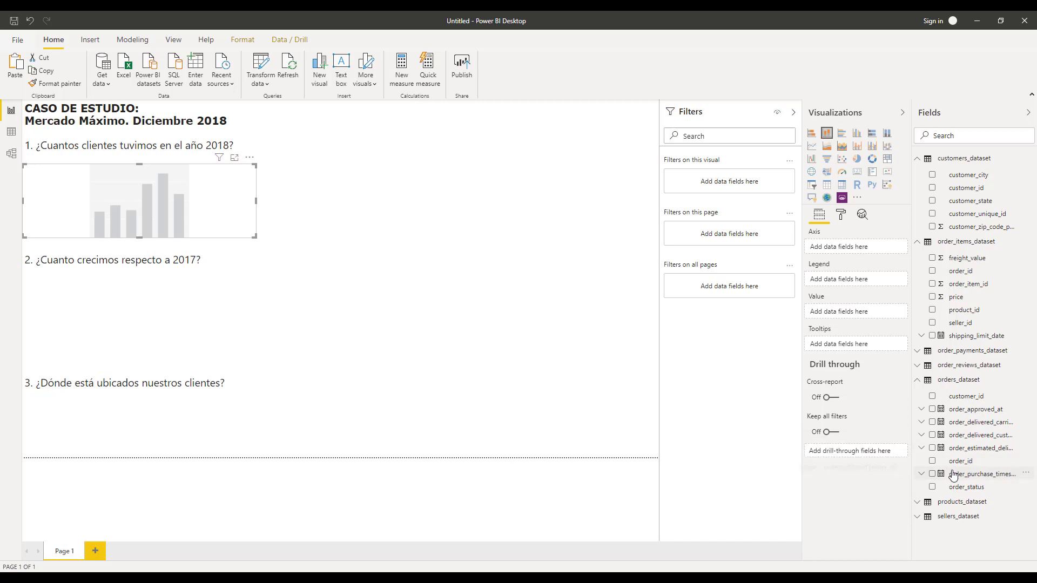
# Plot the count of orders_dataset customer_id by order_purchase_timestamp year in the column chart and enlarge it.
pyautogui.moveTo(953, 475); pyautogui.dragTo(841, 250)
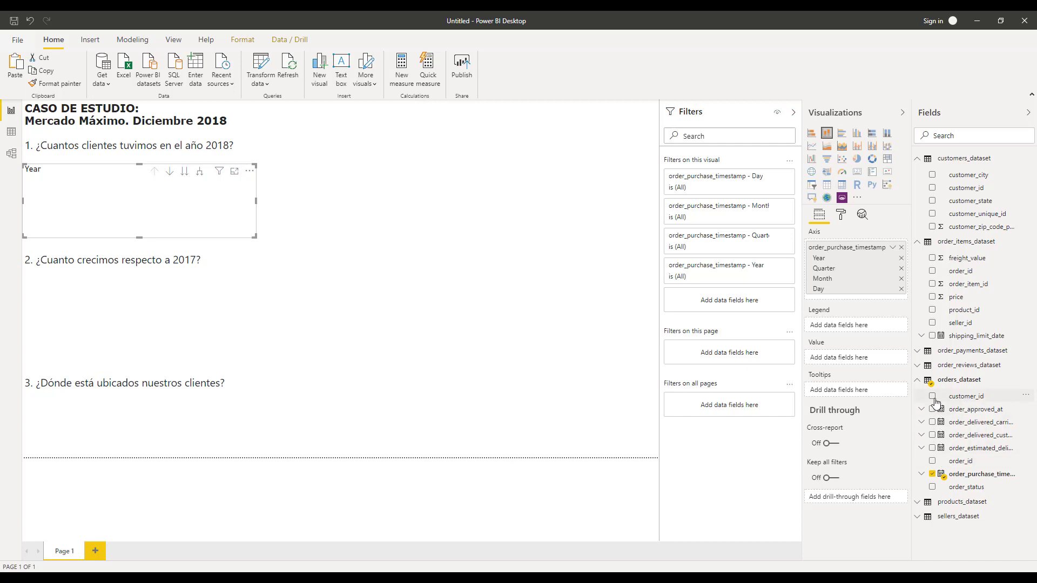
pyautogui.moveTo(952, 403); pyautogui.dragTo(850, 362)
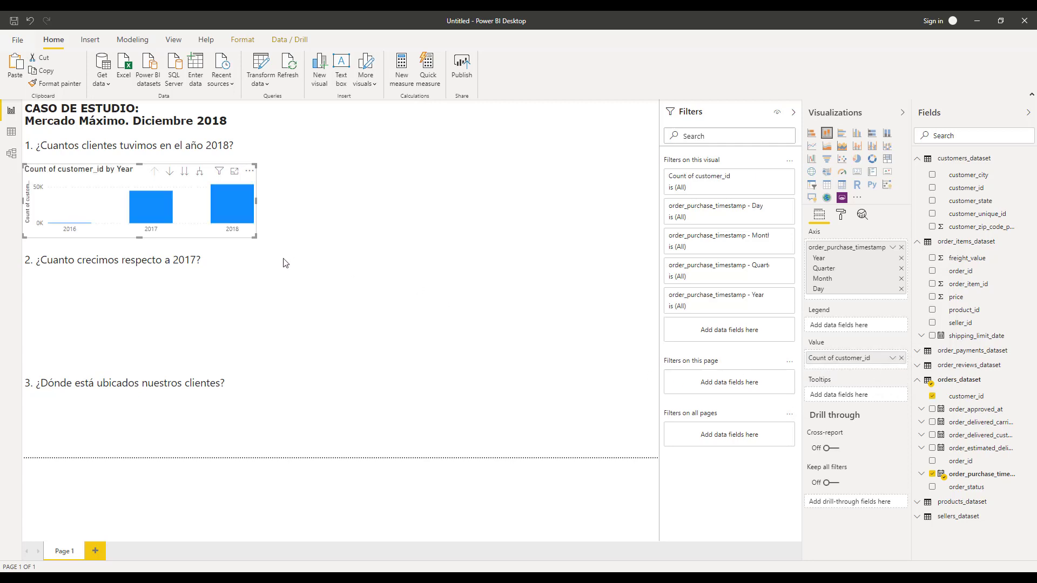
pyautogui.moveTo(138, 238); pyautogui.dragTo(138, 260)
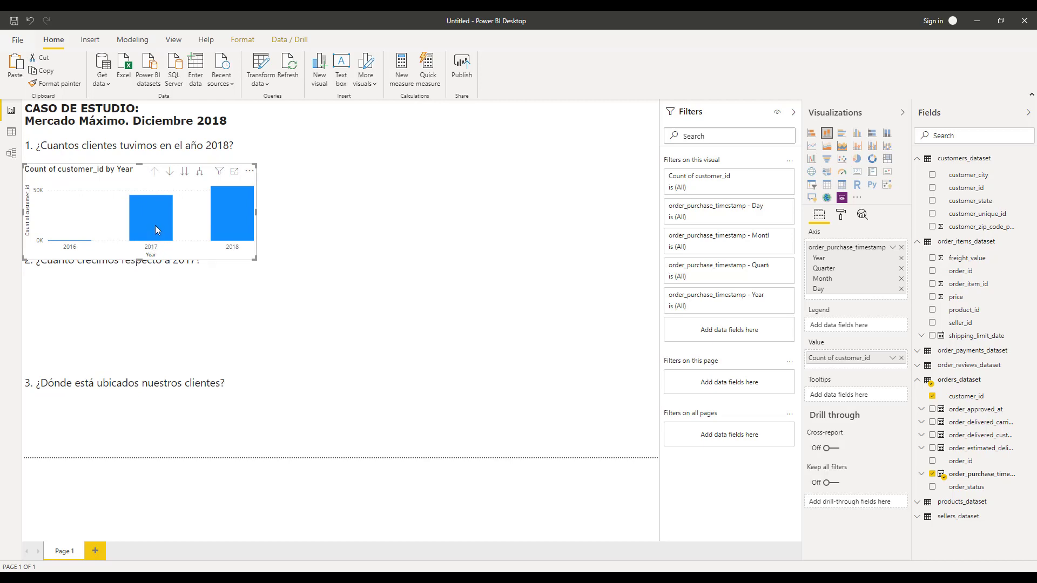
pyautogui.moveTo(155, 226)
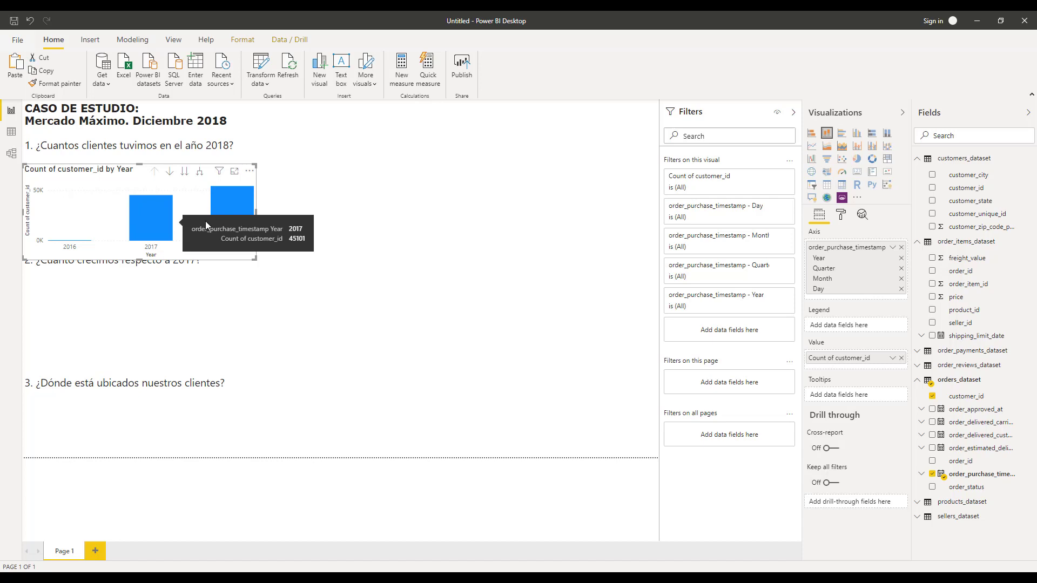
pyautogui.moveTo(222, 218)
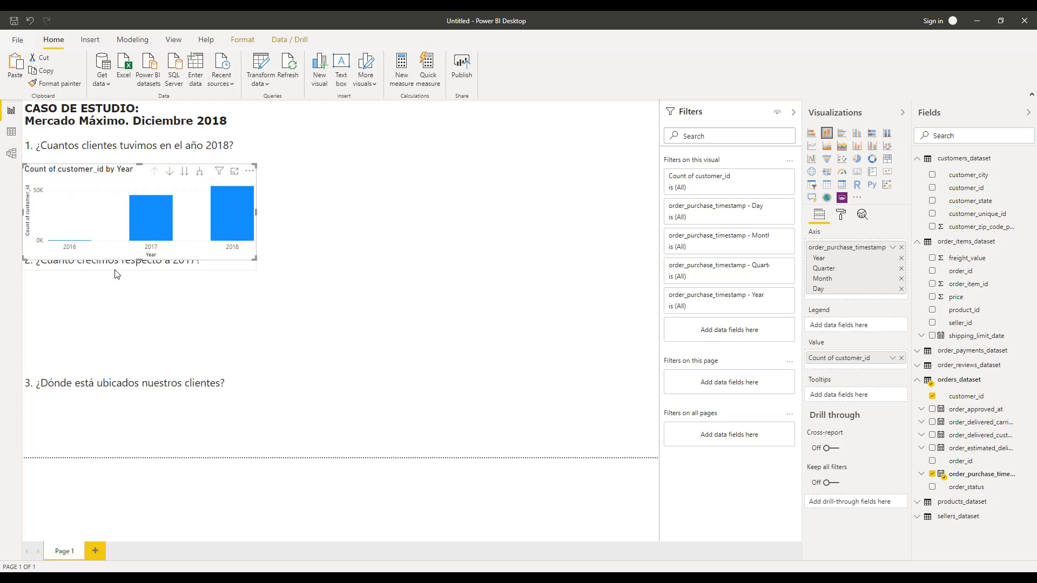
# Delete the question 2 text box.
pyautogui.moveTo(139, 277); pyautogui.dragTo(331, 159)
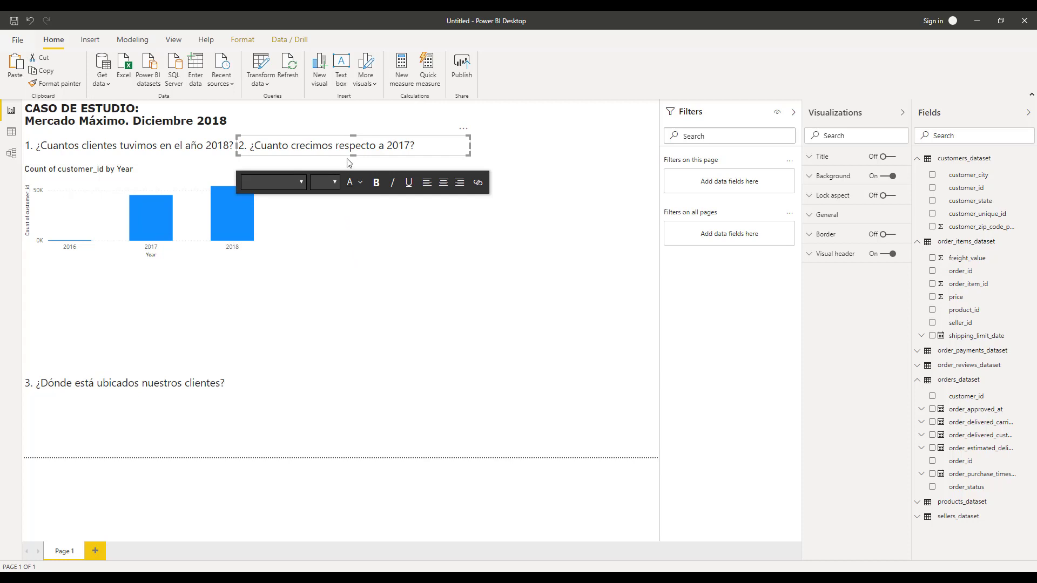
pyautogui.press('Delete')
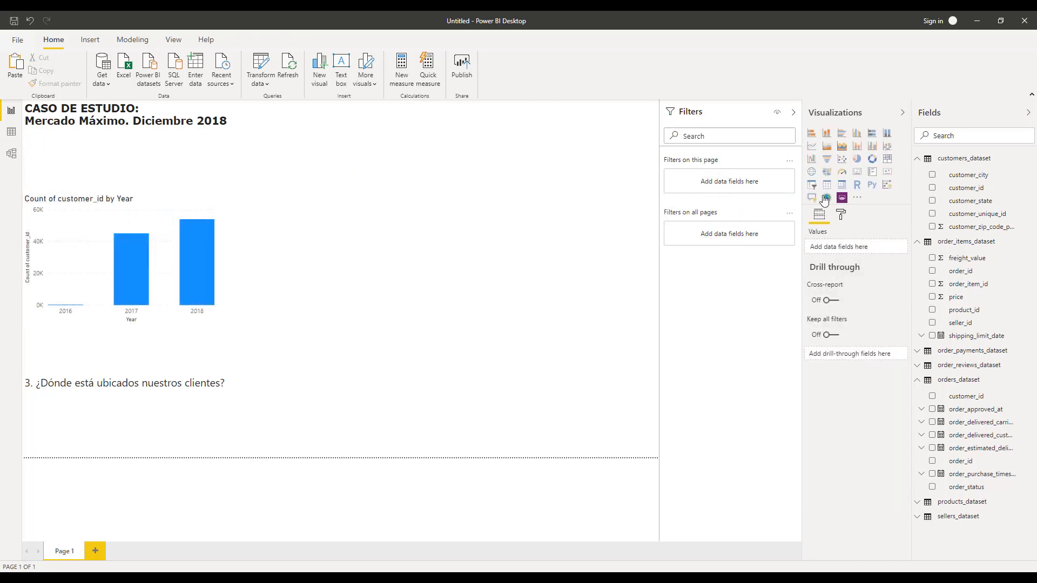
# Add a card showing the Count (Distinct) of customers_dataset customer_id beside the column chart.
pyautogui.click(860, 173)
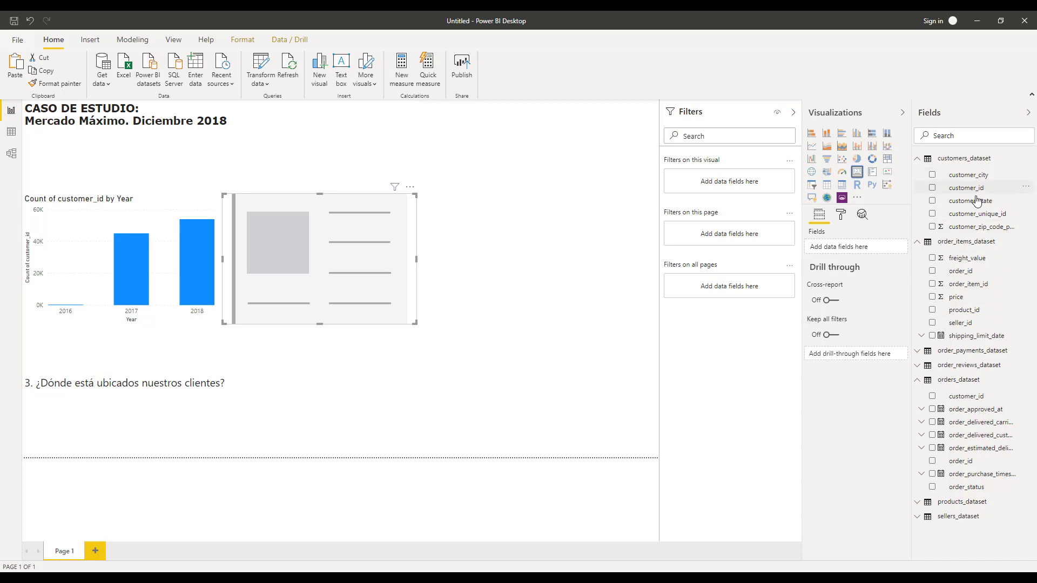
pyautogui.moveTo(538, 224); pyautogui.dragTo(364, 255)
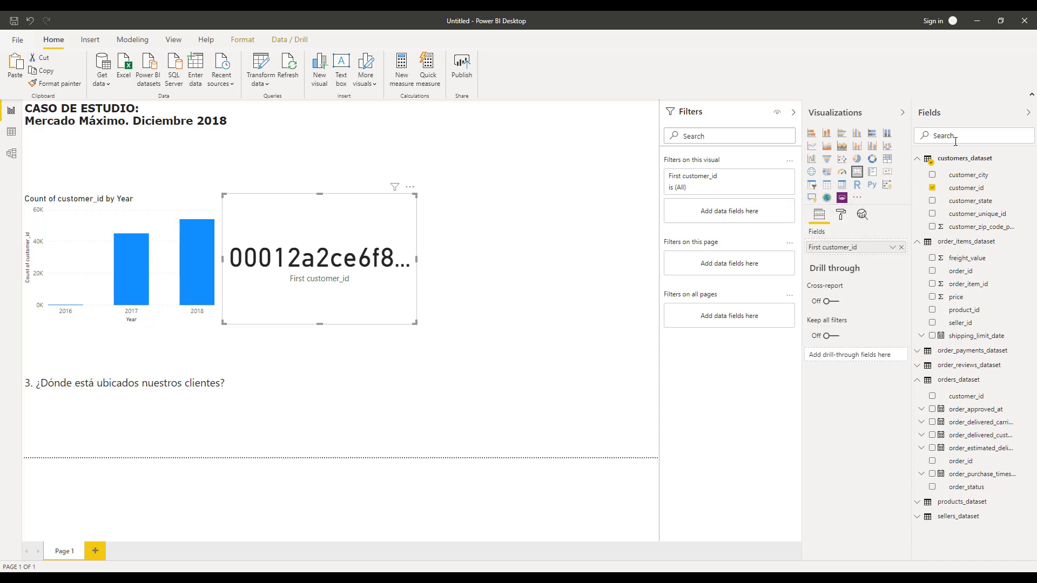
pyautogui.click(892, 247)
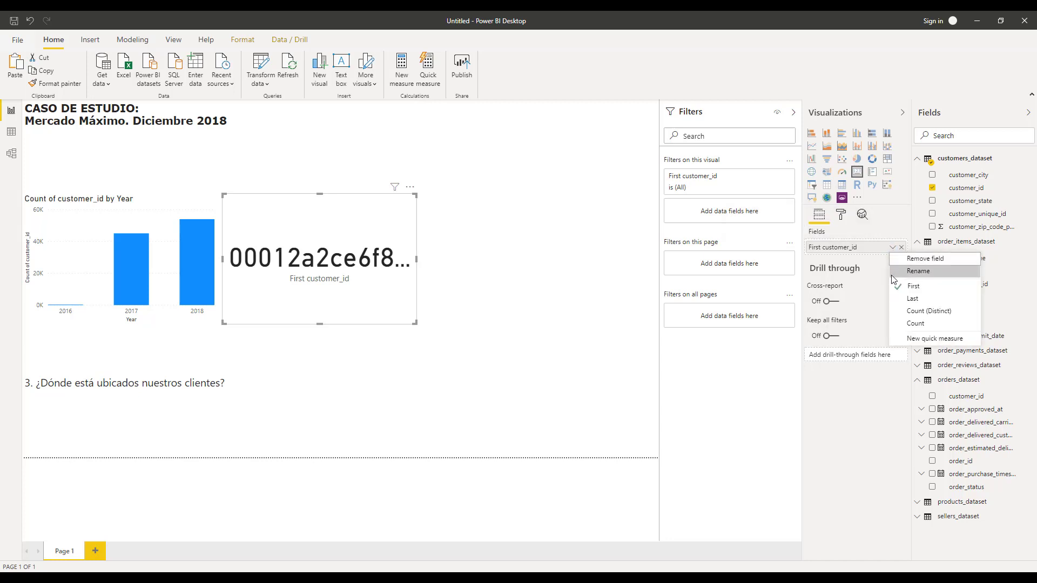
pyautogui.click(904, 312)
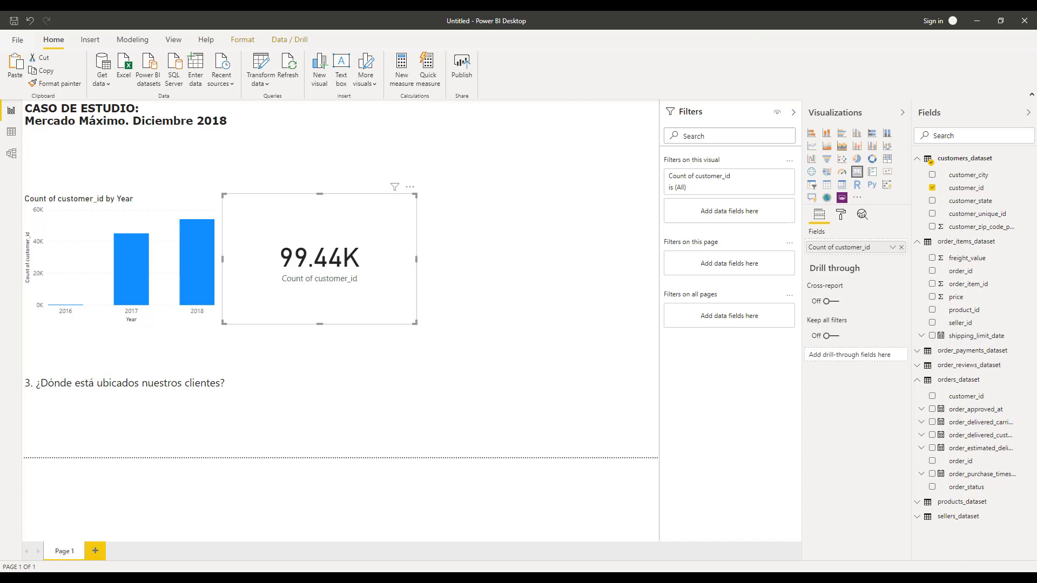
# Set the card's data label display units to None and its colour to purple.
pyautogui.click(842, 216)
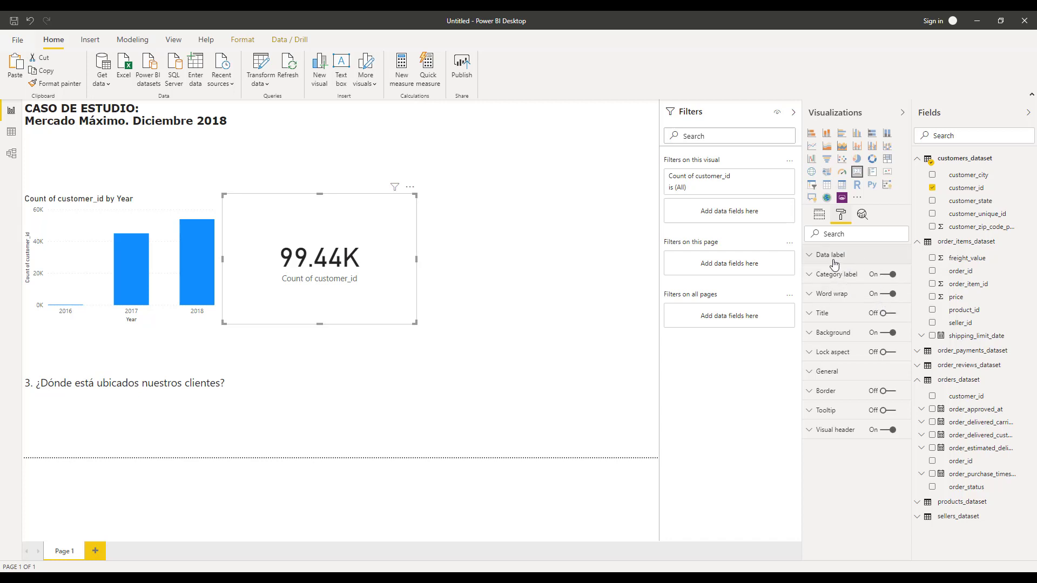
pyautogui.click(813, 261)
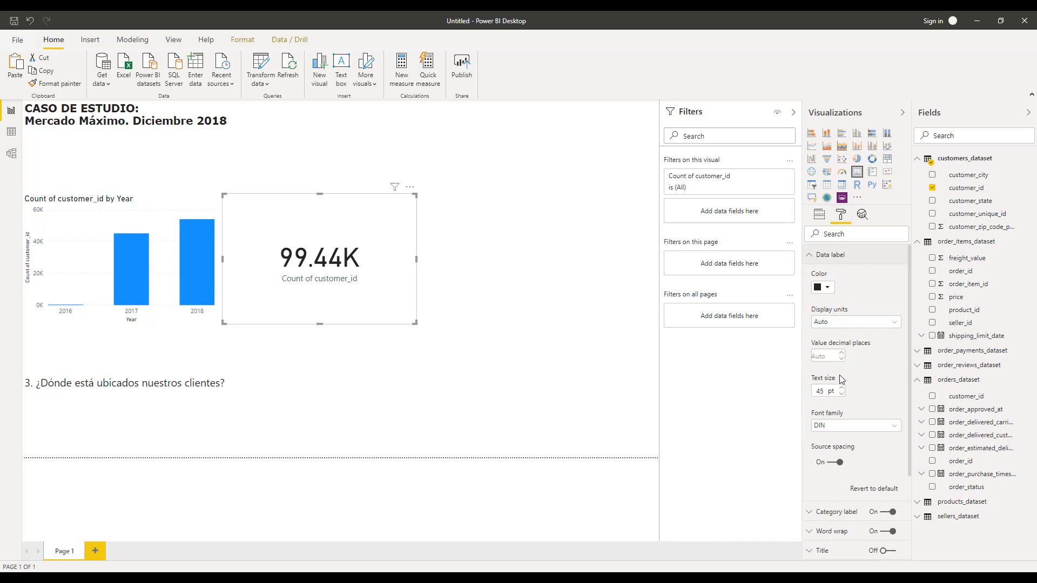
pyautogui.click(841, 323)
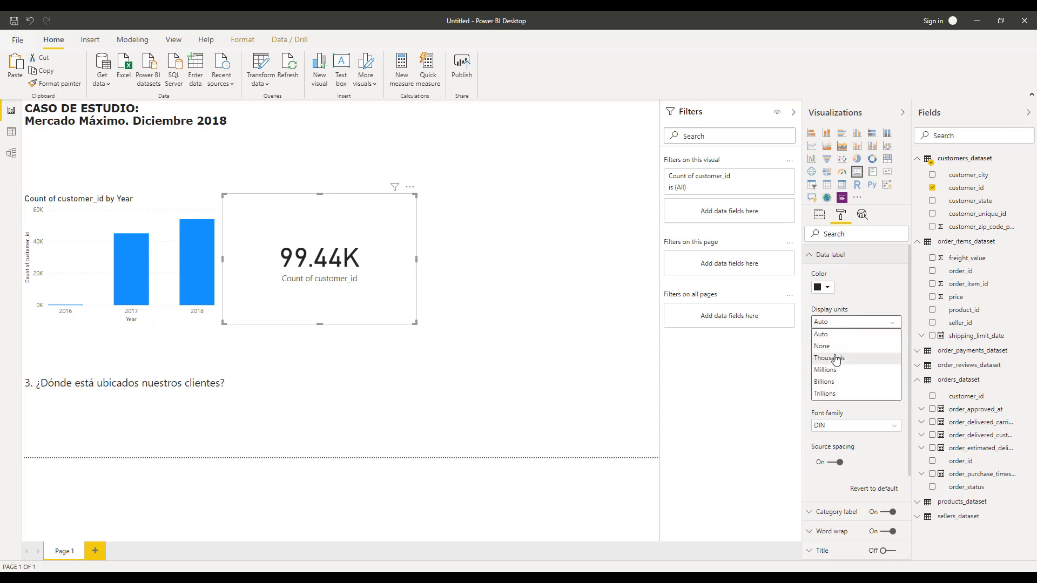
pyautogui.click(834, 349)
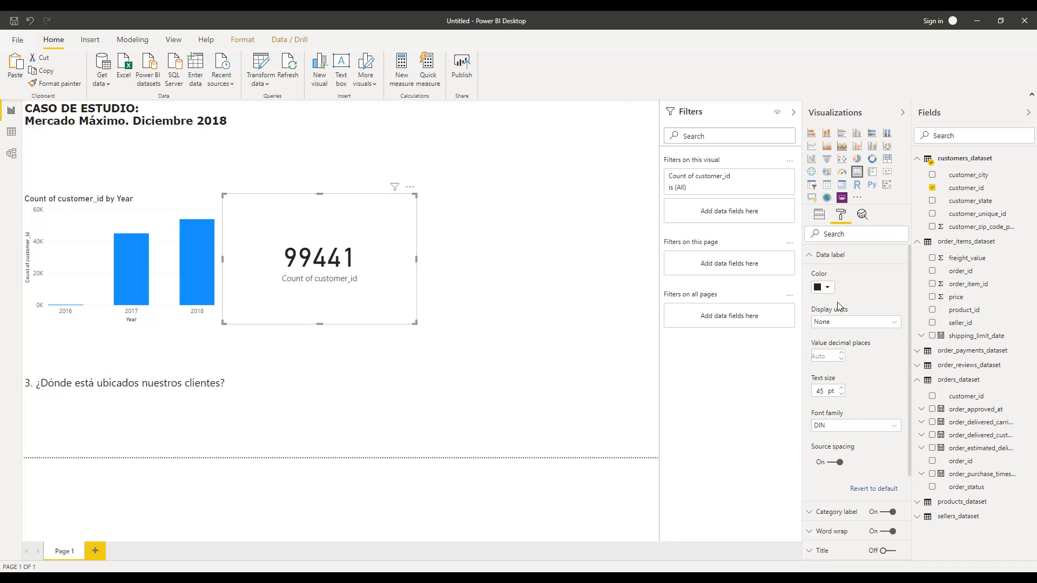
pyautogui.click(826, 288)
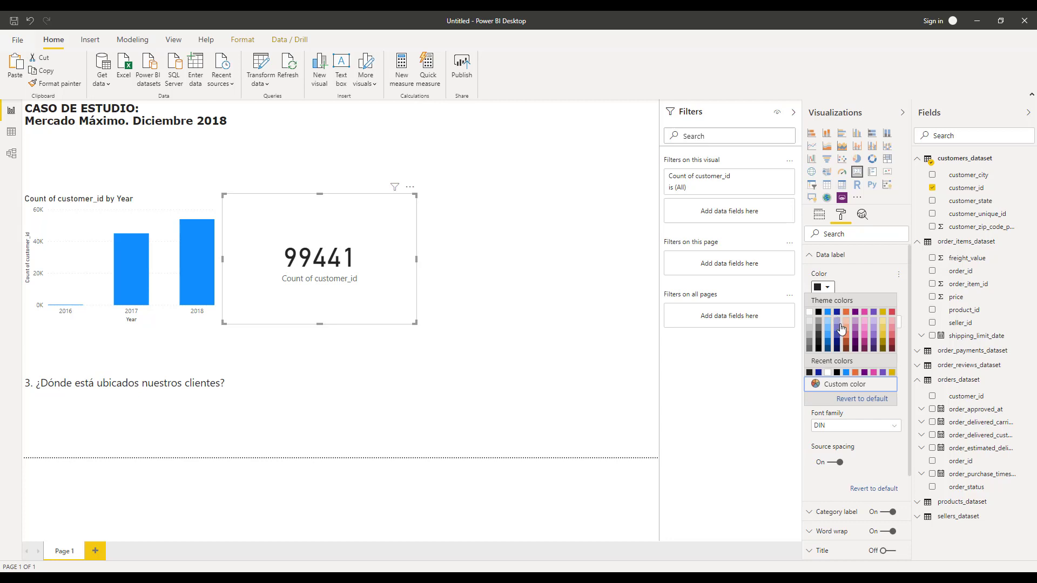
pyautogui.click(872, 314)
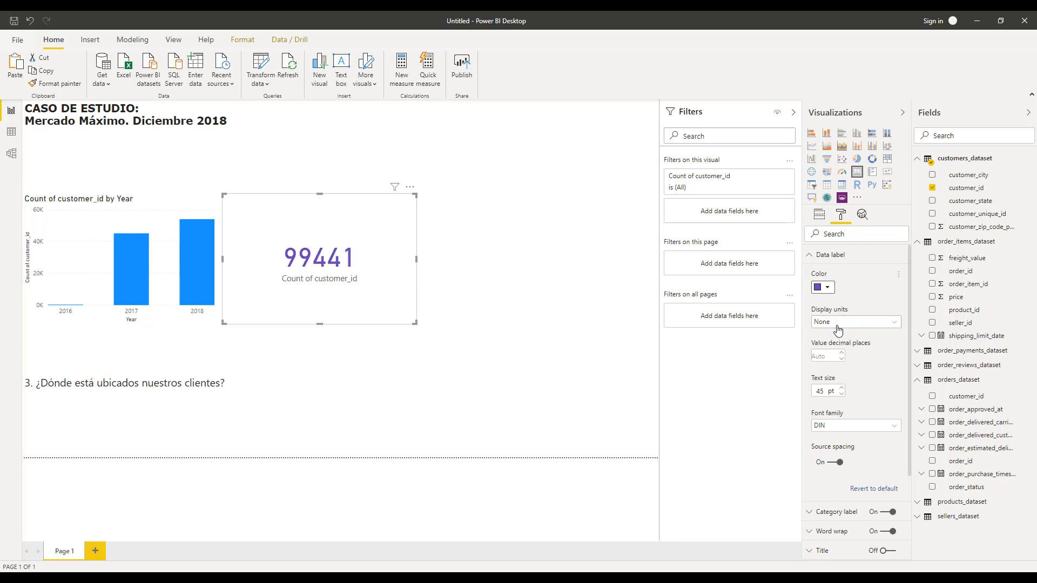
# Turn on the card's title and enter 'Cantidad de Clientes' as the title text.
pyautogui.click(810, 262)
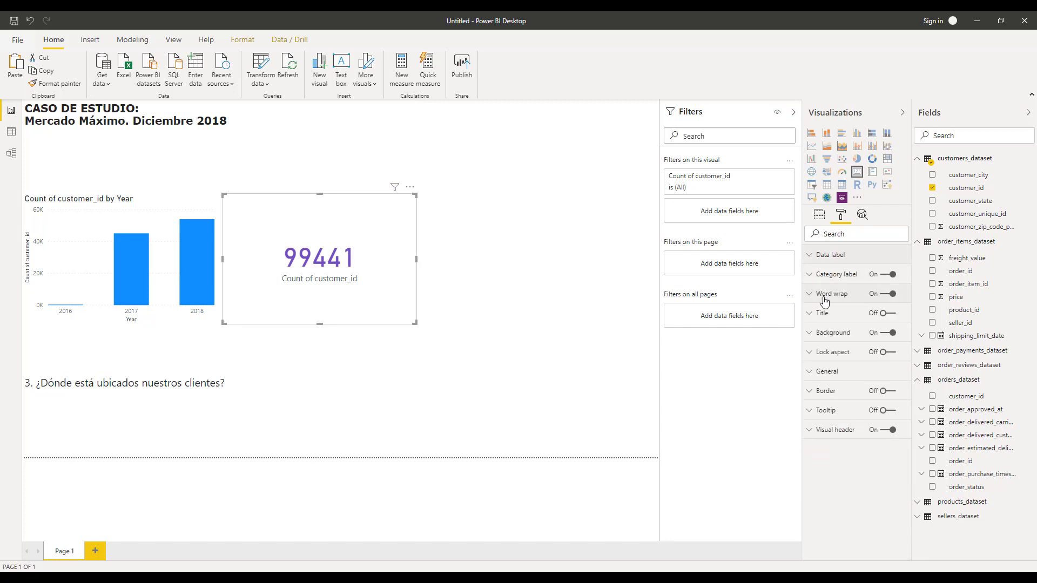
pyautogui.click(876, 316)
pyautogui.click(835, 319)
pyautogui.click(843, 342)
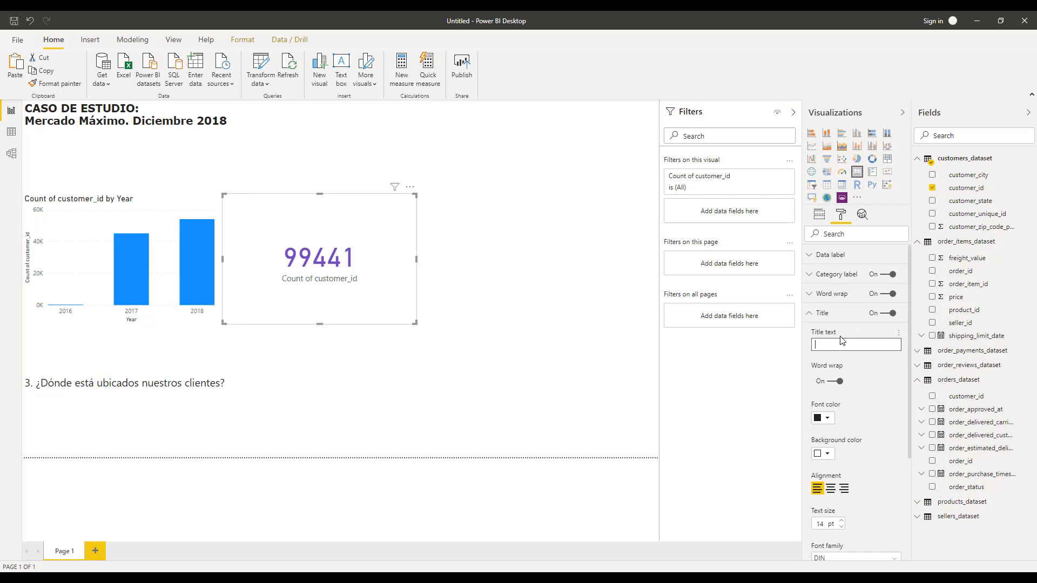
pyautogui.press('capslock')
pyautogui.write('CA')
pyautogui.press('capslock')
pyautogui.write('ntidad de')
pyautogui.press('capslock')
pyautogui.write('C')
pyautogui.press('capslock')
pyautogui.write('l')
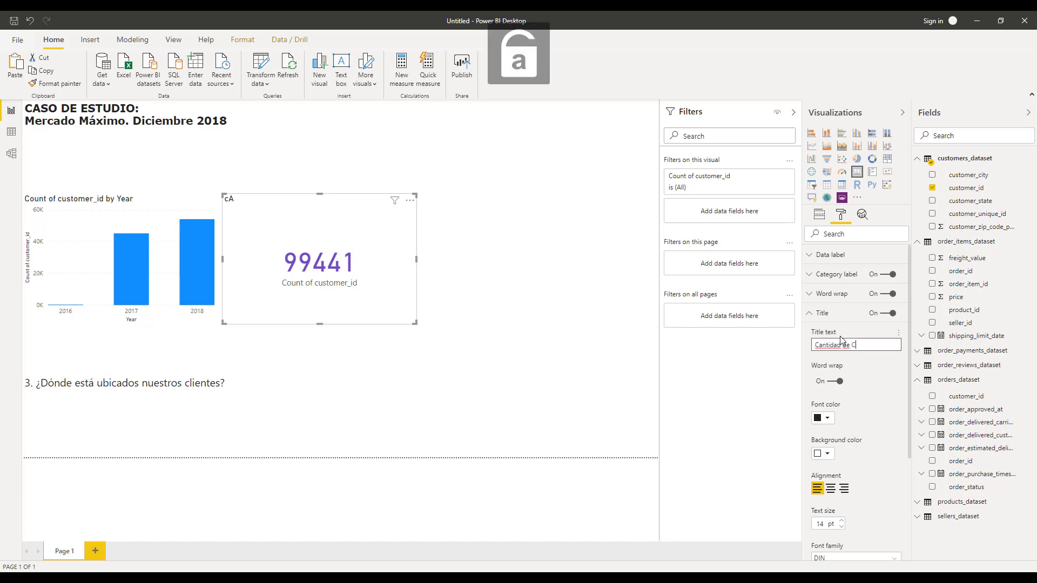
pyautogui.write('ientes')
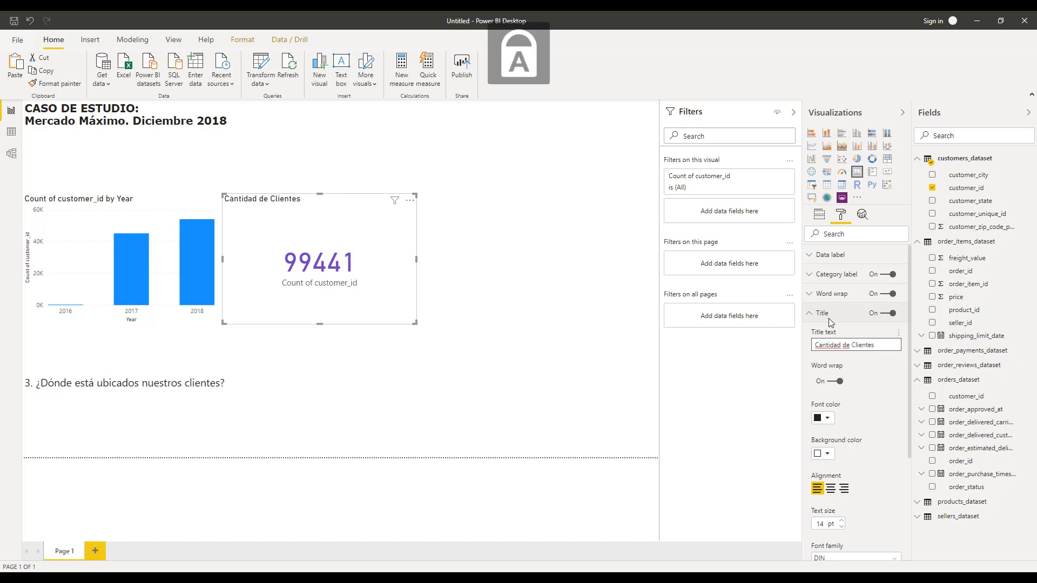
# Centre the card title and enlarge its text size.
pyautogui.click(830, 489)
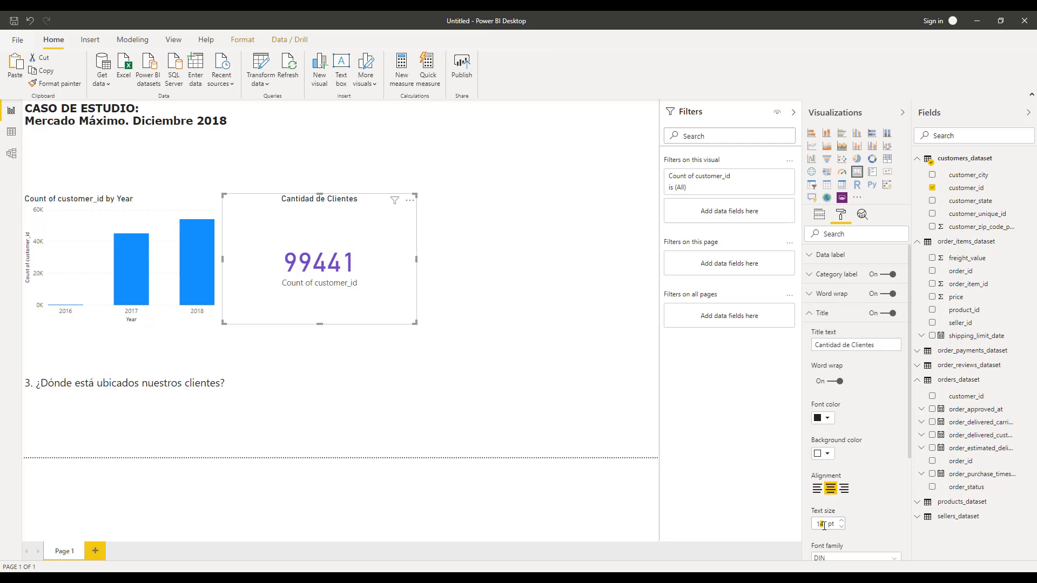
pyautogui.press('BackSpace')
pyautogui.write('210')
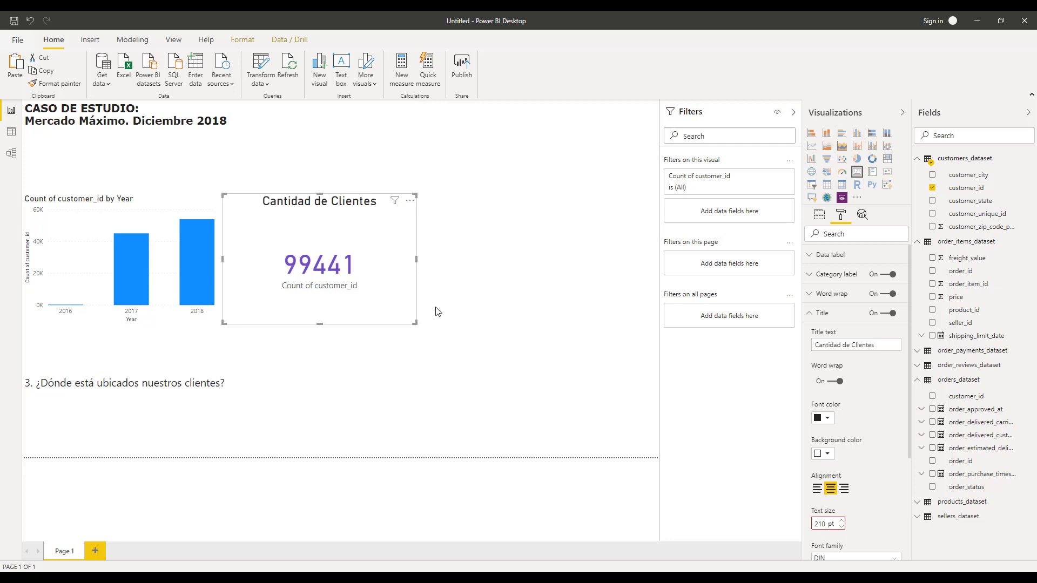
# Turn off the card's category label.
pyautogui.click(364, 284)
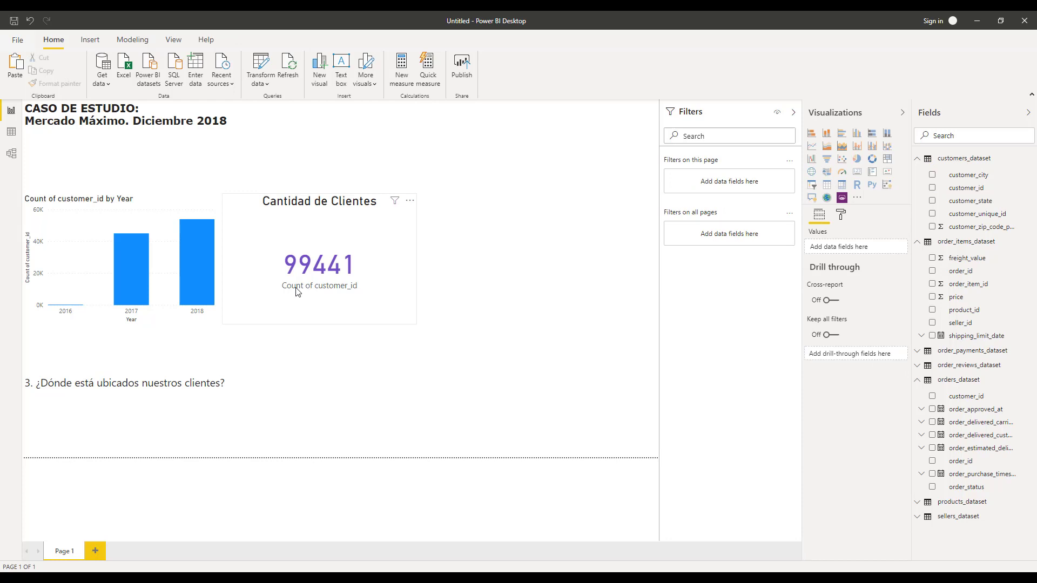
pyautogui.click(356, 281)
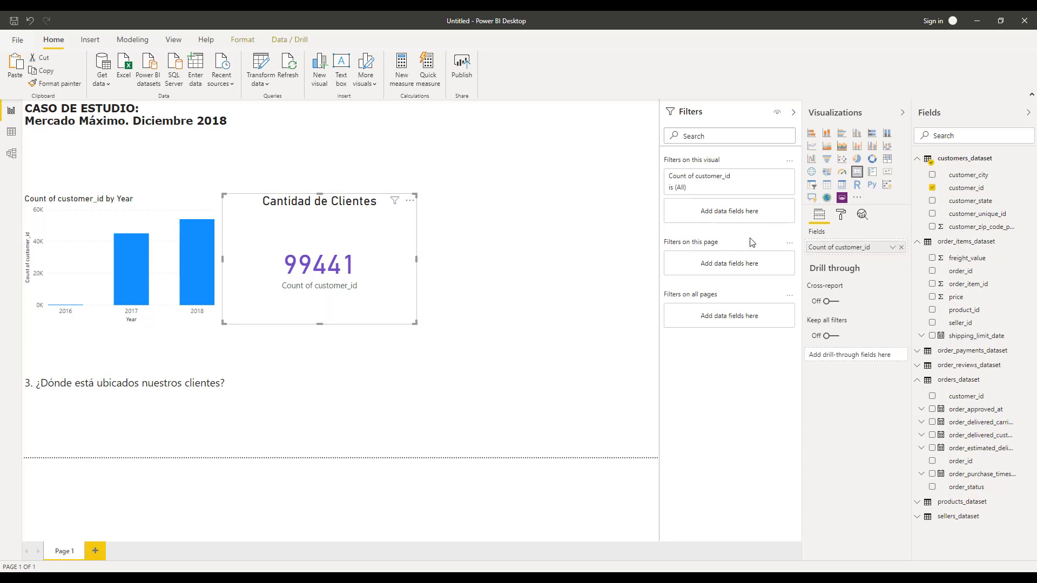
pyautogui.click(842, 216)
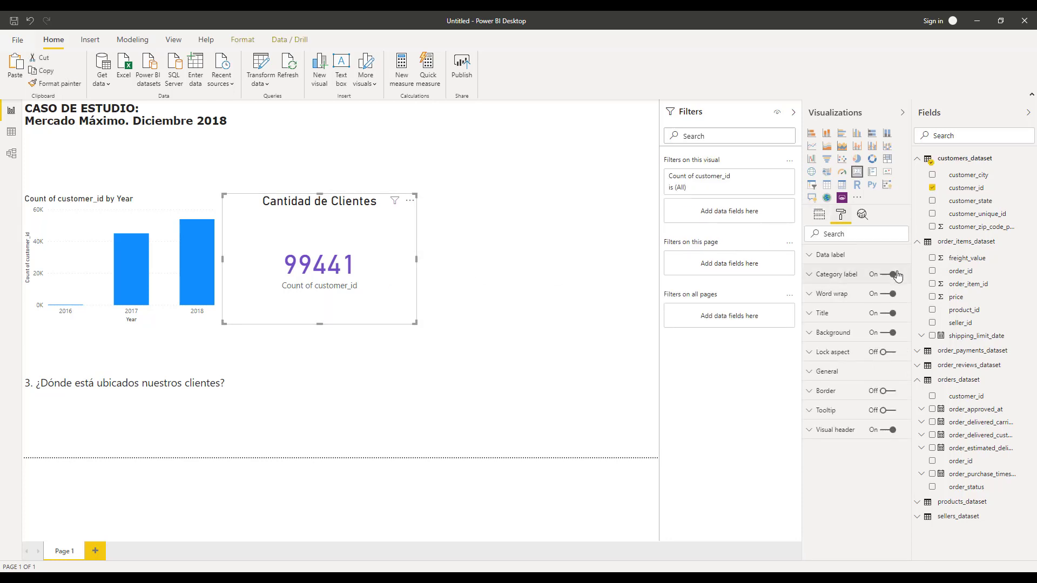
pyautogui.click(893, 275)
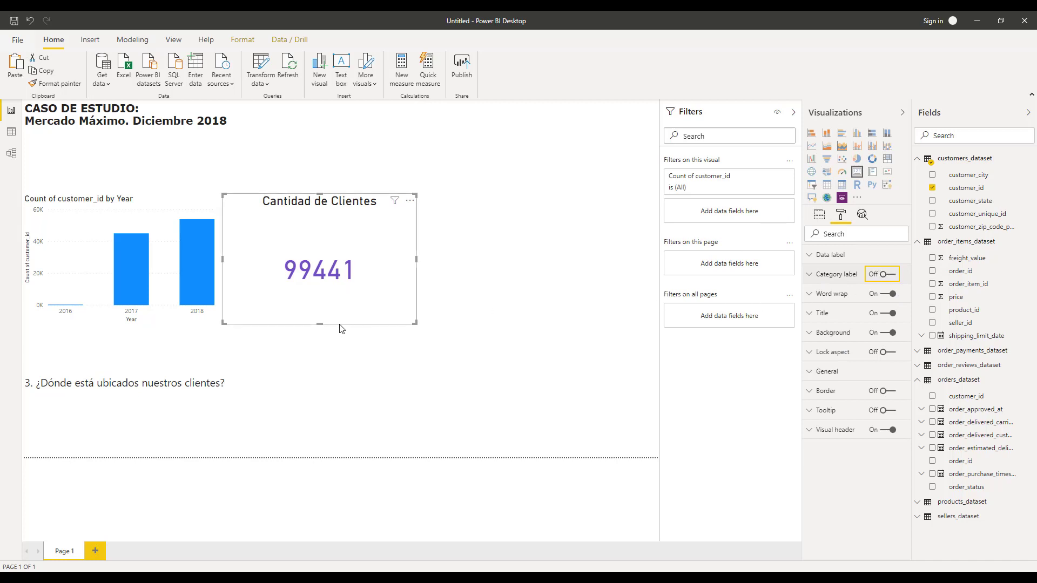
# Shrink the card and move it above the column chart, below the page heading.
pyautogui.moveTo(319, 324); pyautogui.dragTo(330, 251)
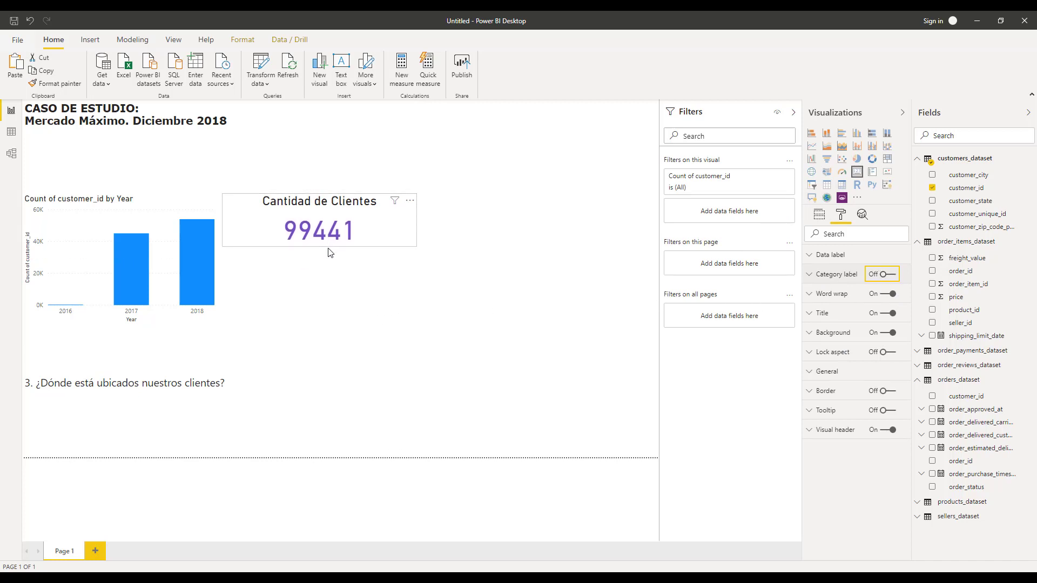
pyautogui.moveTo(340, 197); pyautogui.dragTo(130, 140)
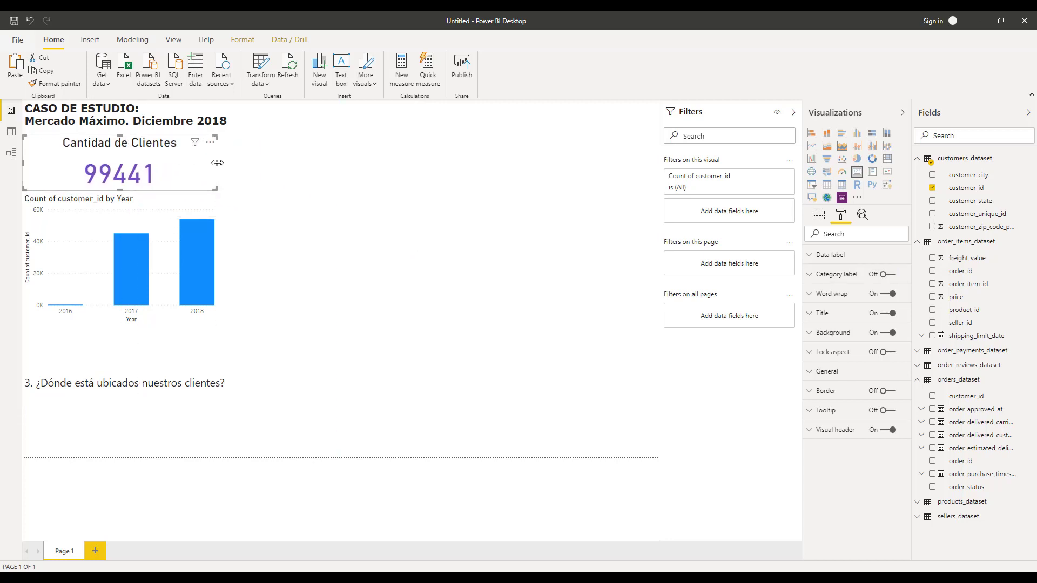
pyautogui.moveTo(217, 163); pyautogui.dragTo(164, 164)
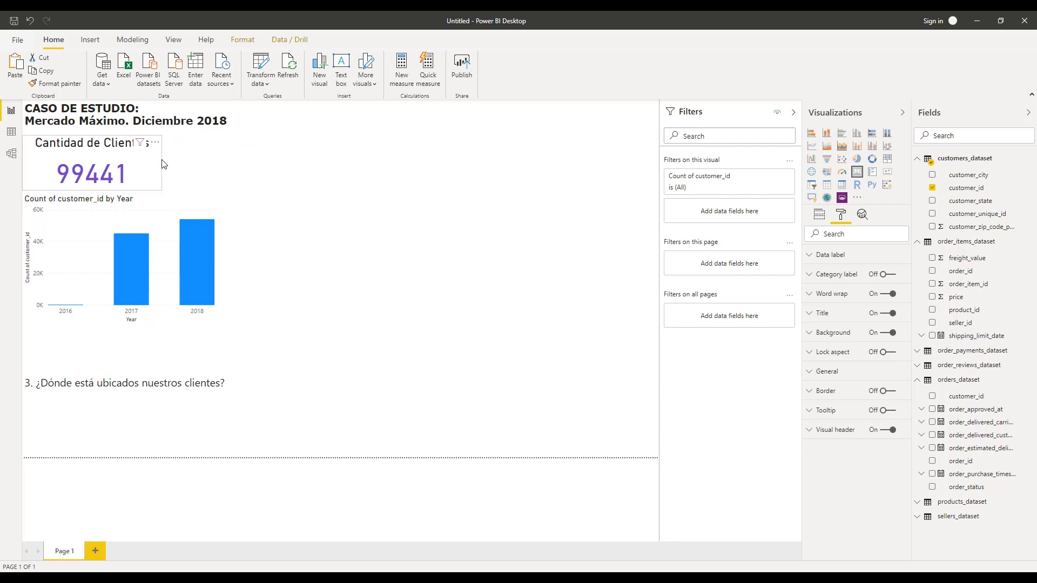
pyautogui.click(193, 169)
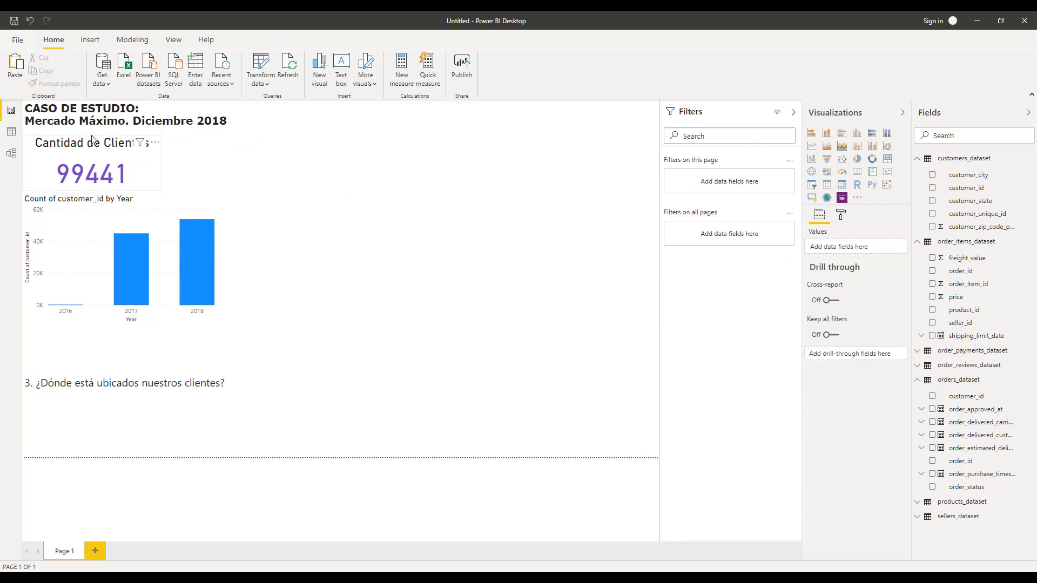
pyautogui.moveTo(93, 142)
pyautogui.mouseDown()
pyautogui.moveTo(277, 168)
pyautogui.moveTo(92, 142)
pyautogui.mouseUp()
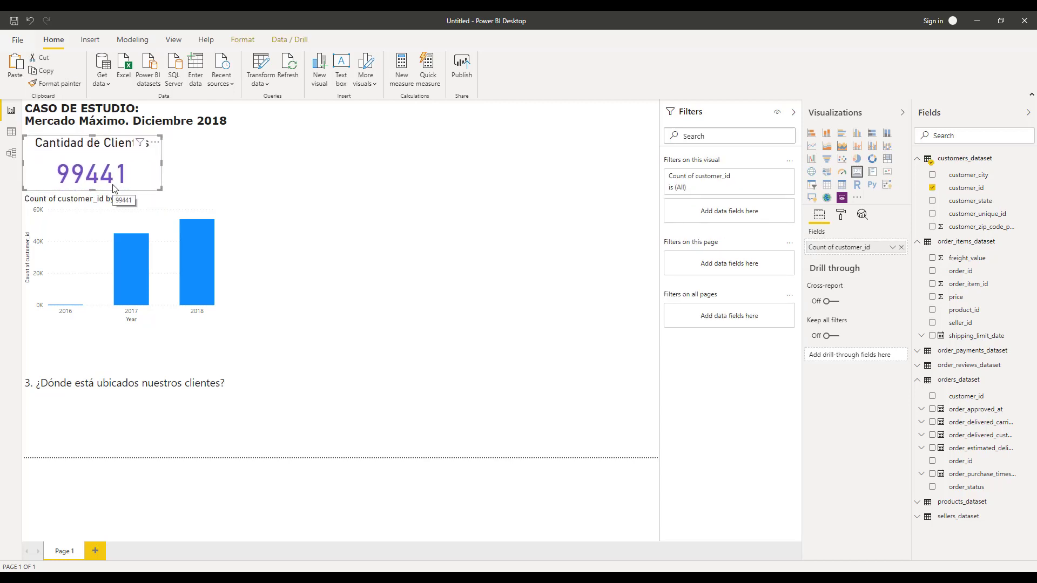
# Set the column chart's default data colour to purple.
pyautogui.click(170, 244)
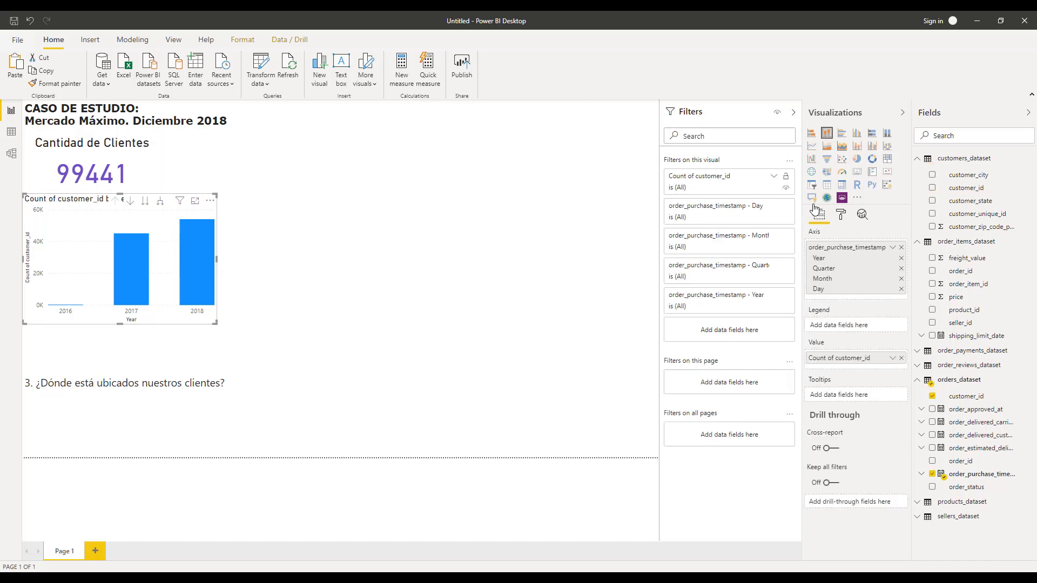
pyautogui.click(842, 217)
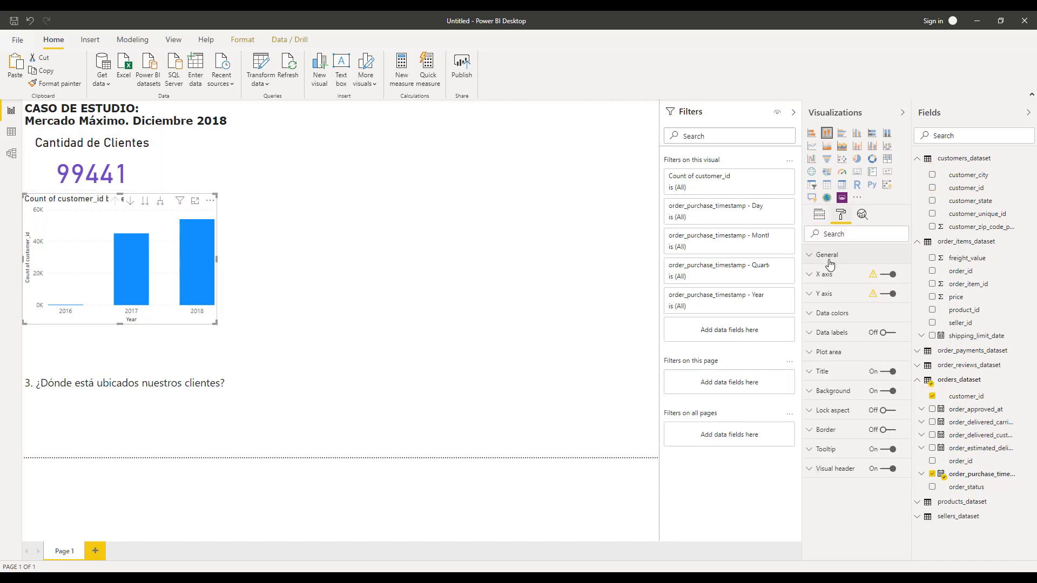
pyautogui.click(812, 256)
pyautogui.click(812, 255)
pyautogui.click(810, 313)
pyautogui.click(829, 350)
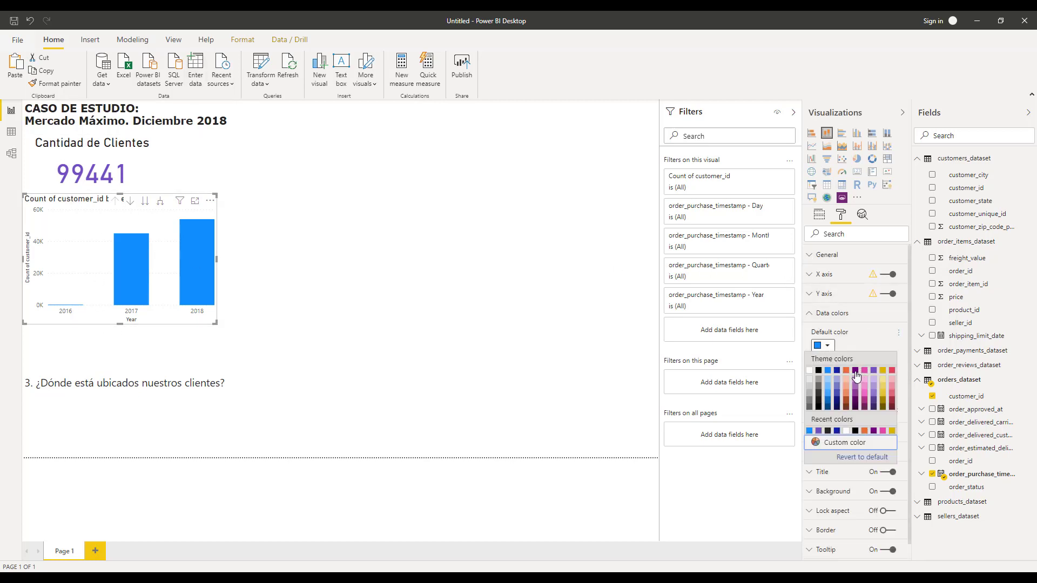
pyautogui.click(875, 378)
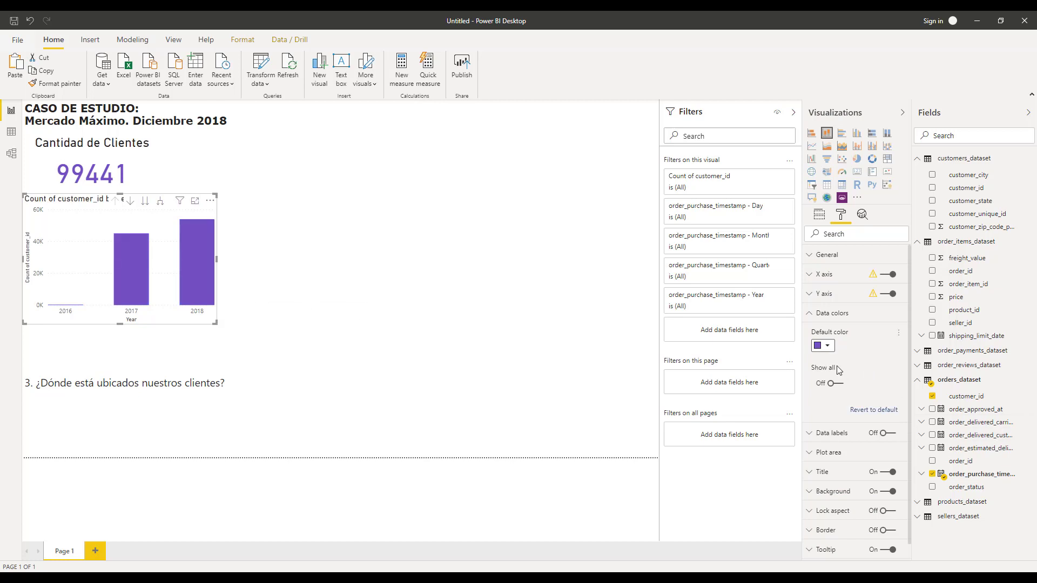
# Turn on the column chart's data labels with display units set to None.
pyautogui.scroll(-1, 864, 448)
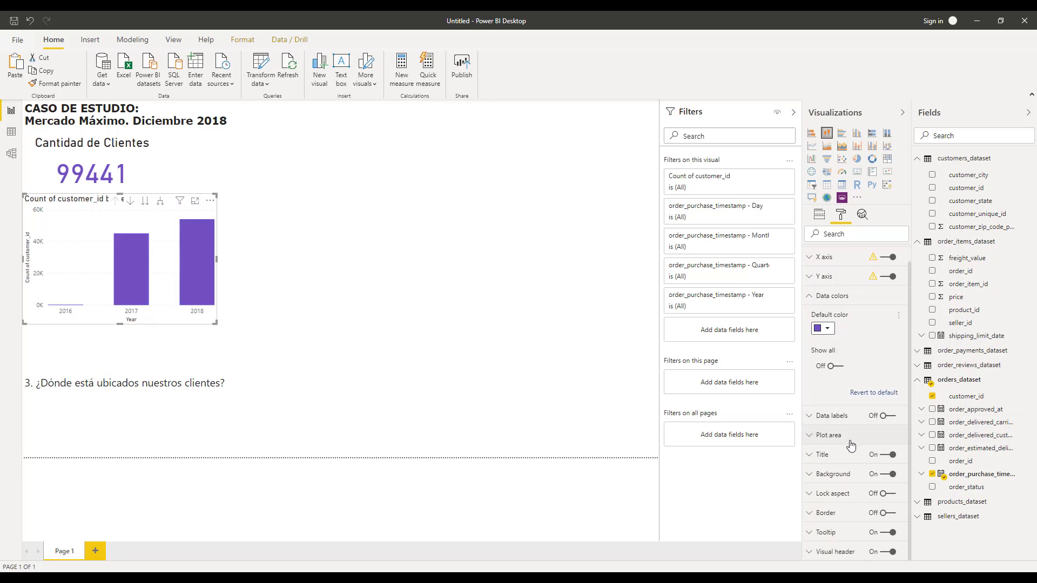
pyautogui.click(887, 415)
pyautogui.click(824, 416)
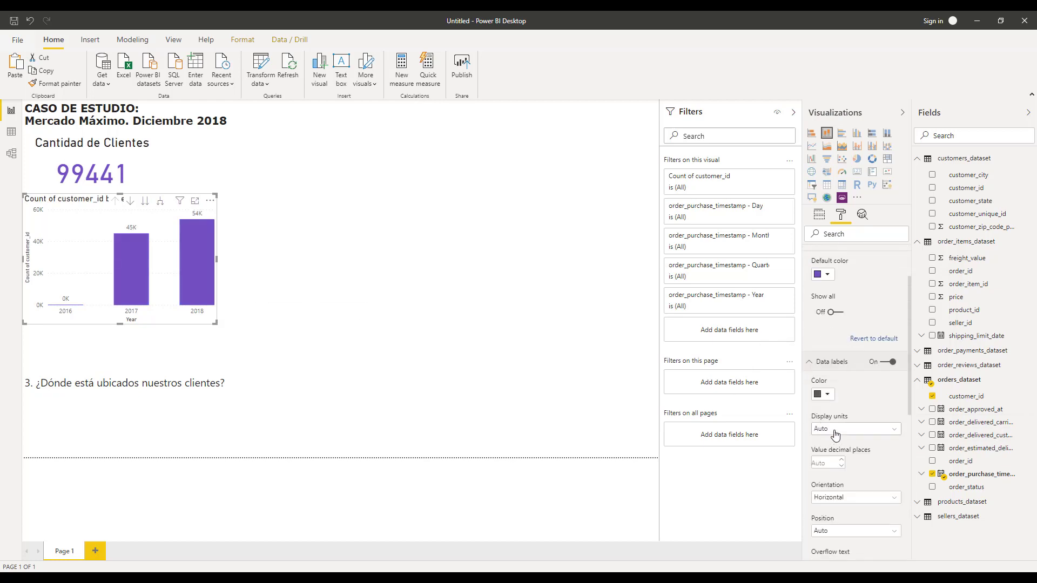
pyautogui.click(835, 432)
pyautogui.click(831, 452)
# Move the column chart slightly down below the card.
pyautogui.moveTo(59, 199); pyautogui.dragTo(59, 215)
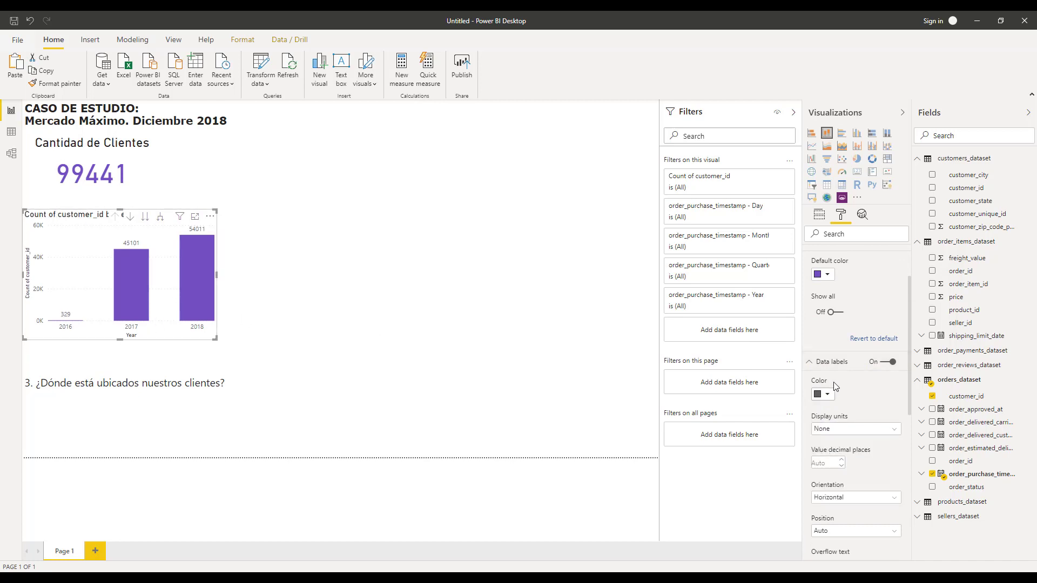
pyautogui.scroll(5, 834, 400)
pyautogui.scroll(-10, 832, 332)
pyautogui.scroll(4, 813, 370)
pyautogui.click(840, 346)
pyautogui.click(836, 361)
pyautogui.click(840, 348)
pyautogui.click(839, 371)
pyautogui.scroll(-1, 826, 314)
pyautogui.scroll(-4, 825, 324)
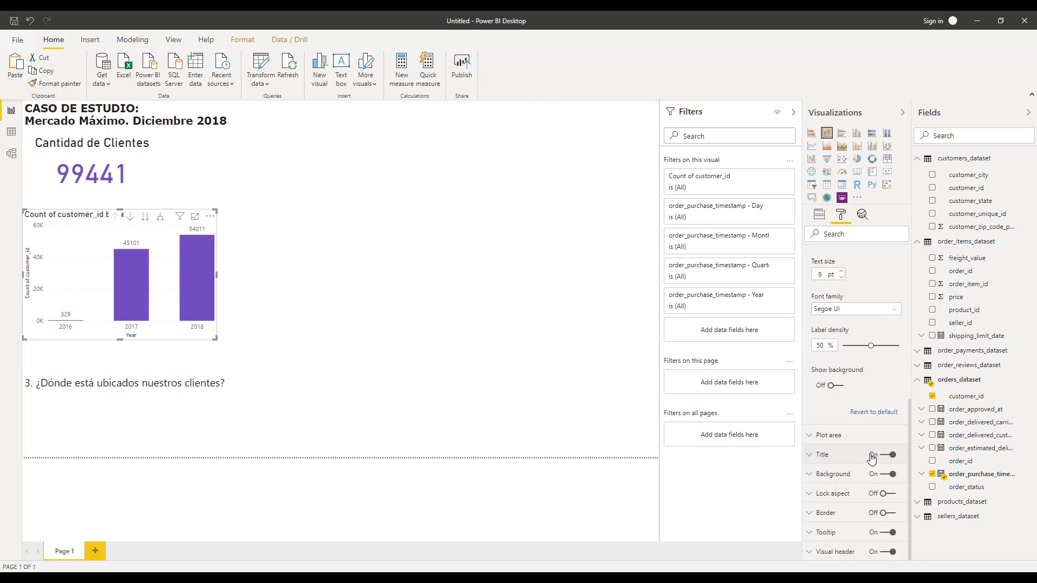
# Change the column chart's title text to 'Clientes por año'.
pyautogui.click(816, 455)
pyautogui.scroll(-2, 843, 411)
pyautogui.tripleClick(853, 379)
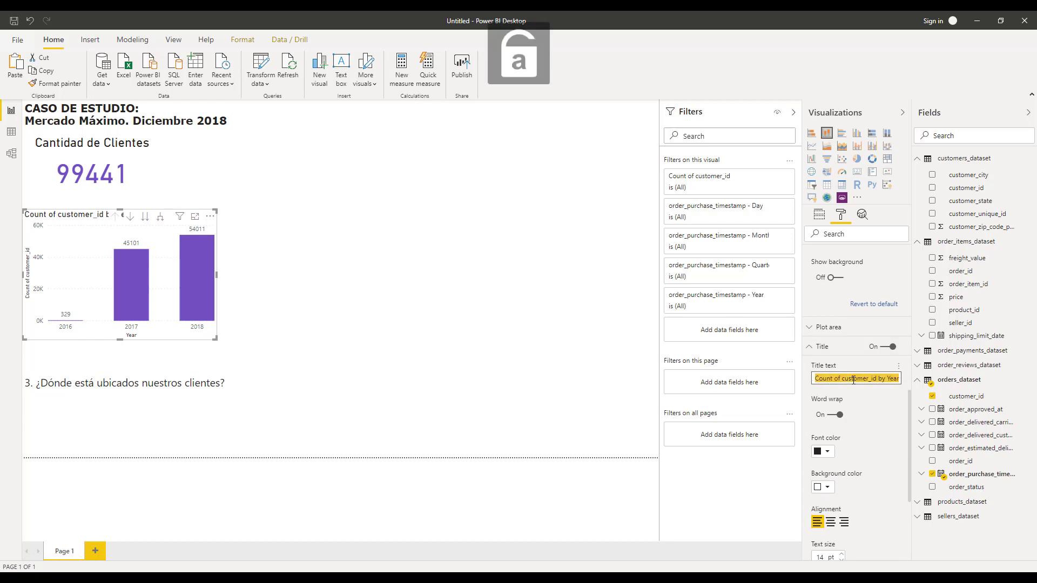
pyautogui.write('Clientes por año')
# Centre the chart title and set its text size to 20 pt.
pyautogui.scroll(-2, 853, 380)
pyautogui.click(830, 414)
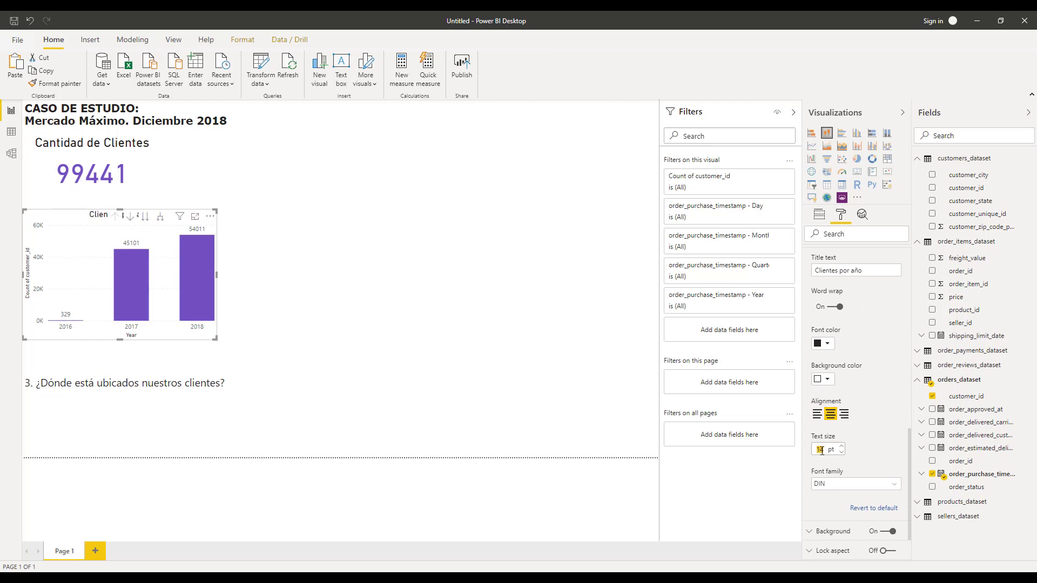
pyautogui.write('20')
pyautogui.click(392, 376)
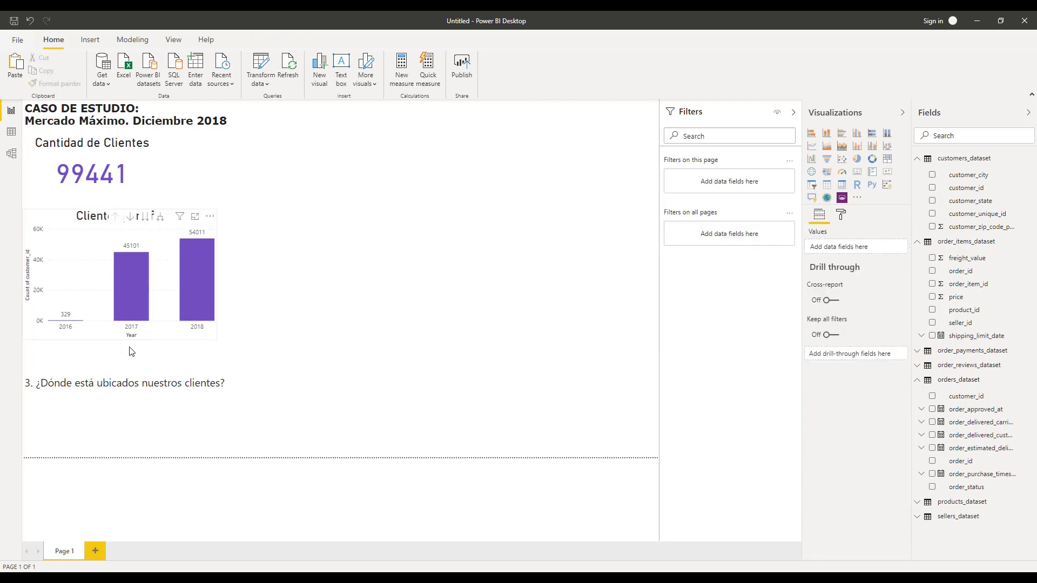
# Enlarge the column chart slightly by extending its lower edge.
pyautogui.click(208, 336)
pyautogui.click(214, 340)
pyautogui.moveTo(215, 339); pyautogui.dragTo(219, 345)
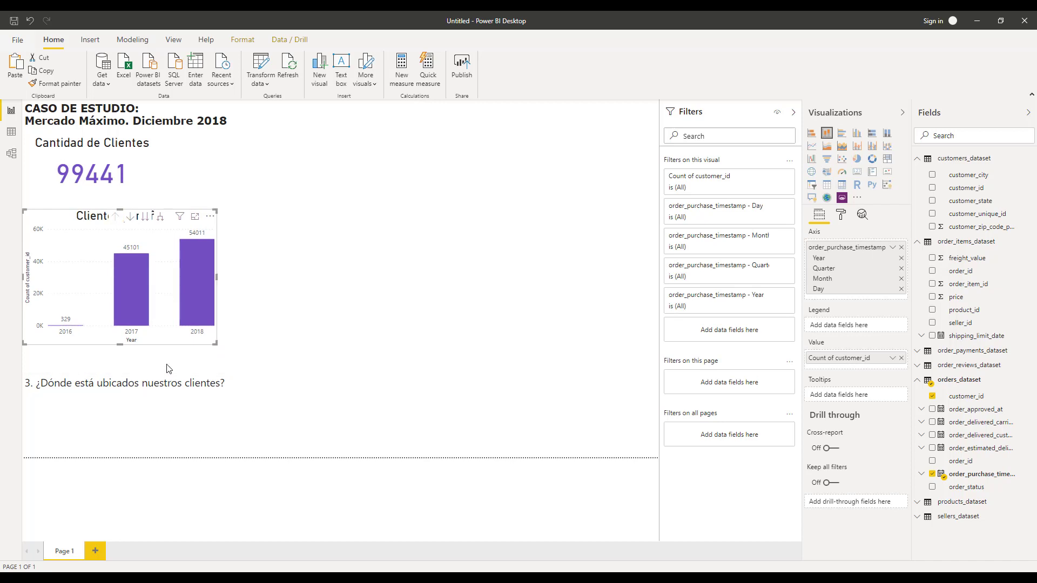
pyautogui.click(264, 335)
# Widen the card to match the chart, then select the 2017 column to cross-filter the card.
pyautogui.click(162, 173)
pyautogui.moveTo(162, 173); pyautogui.dragTo(220, 168)
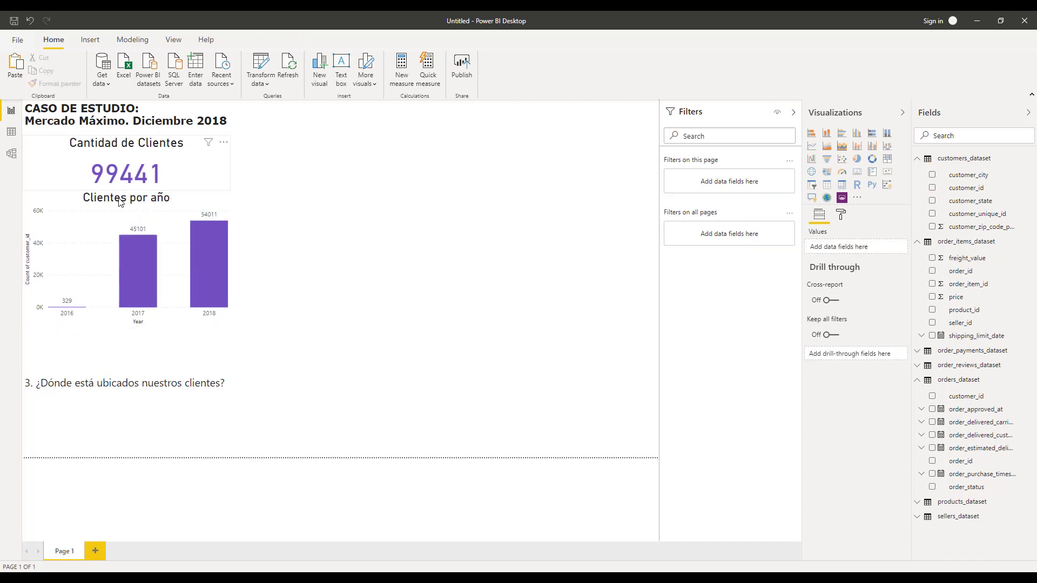
pyautogui.click(132, 260)
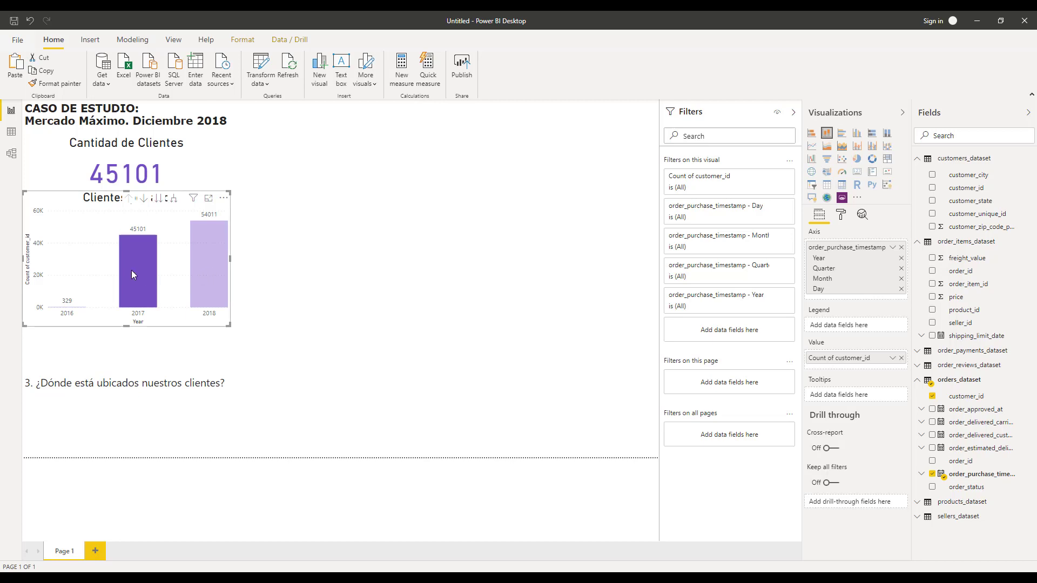
# Select the 2018 and 2017 columns in turn to cross-filter the customer count card, then clear the selection.
pyautogui.moveTo(131, 270)
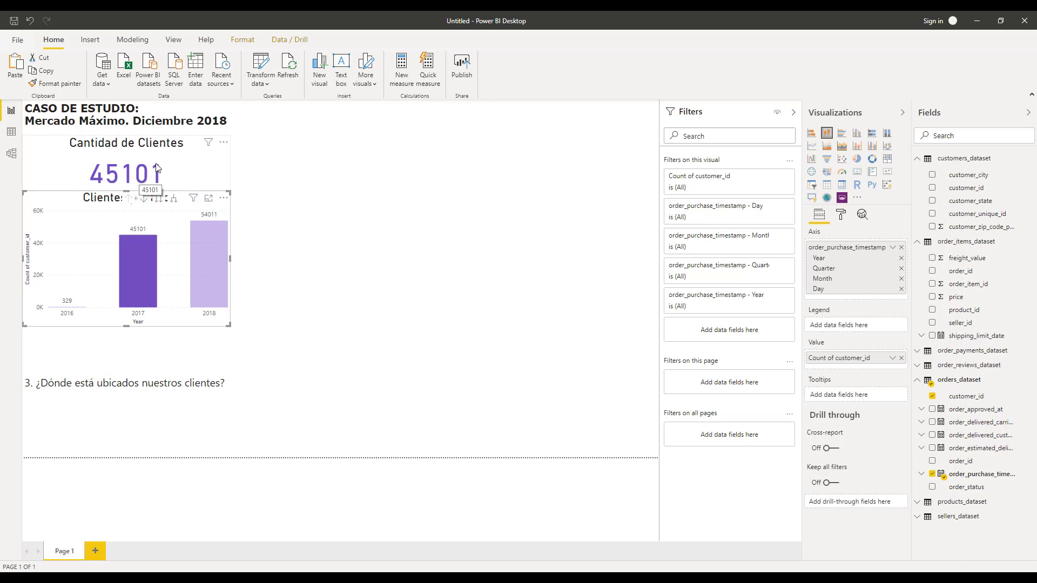
pyautogui.click(211, 243)
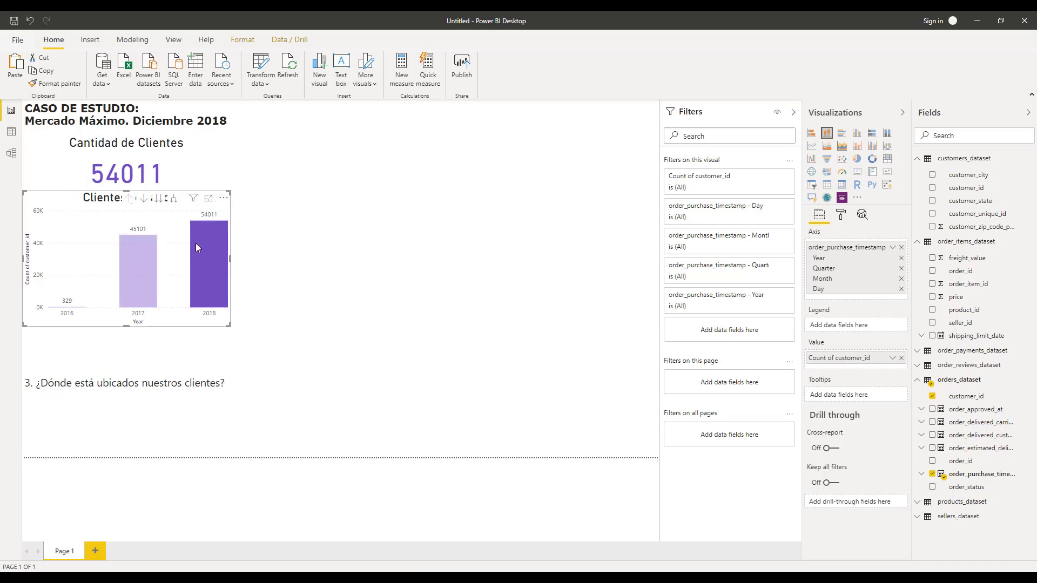
pyautogui.click(157, 268)
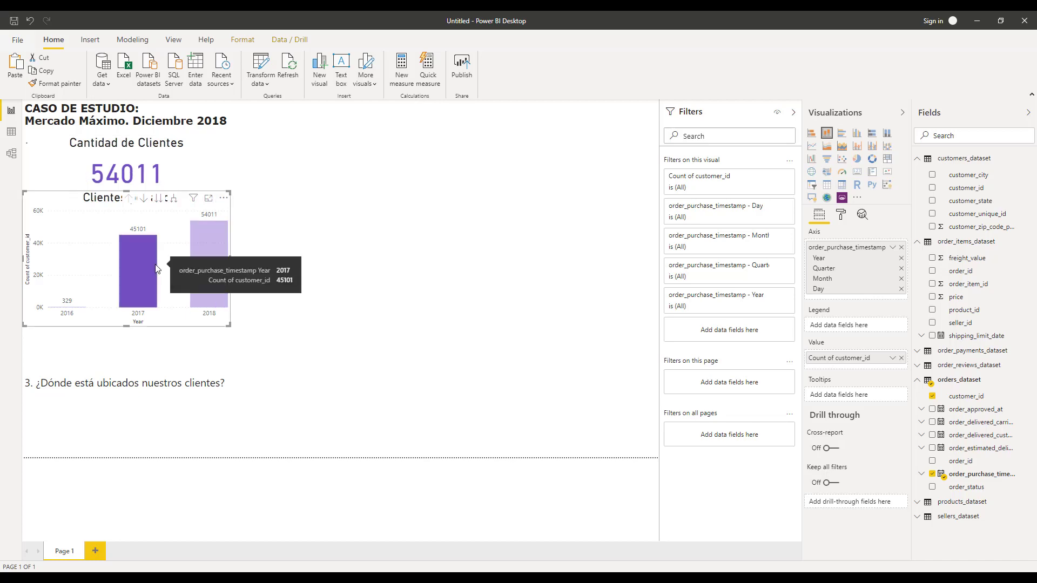
pyautogui.click(196, 255)
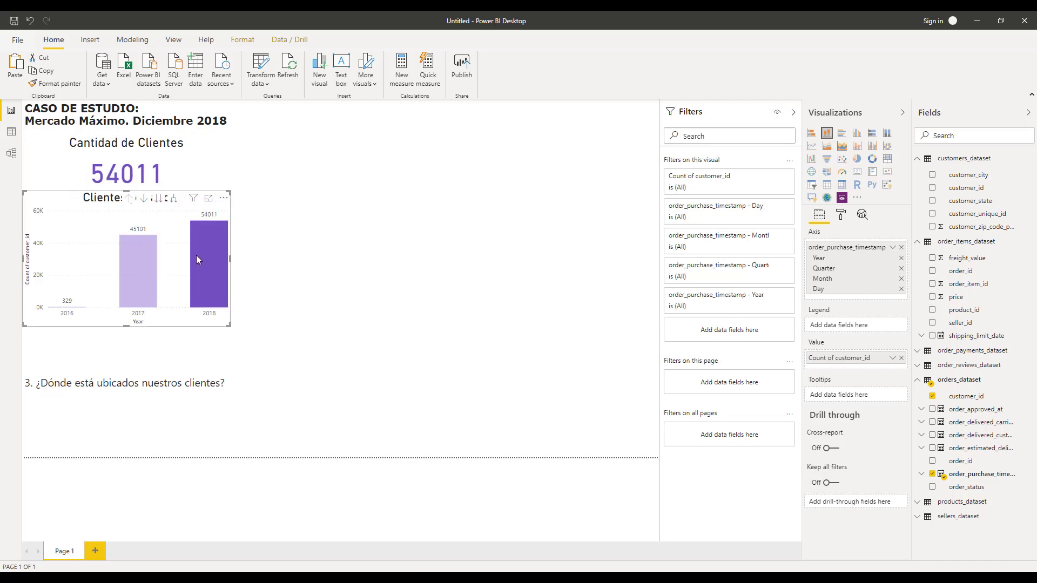
pyautogui.click(167, 365)
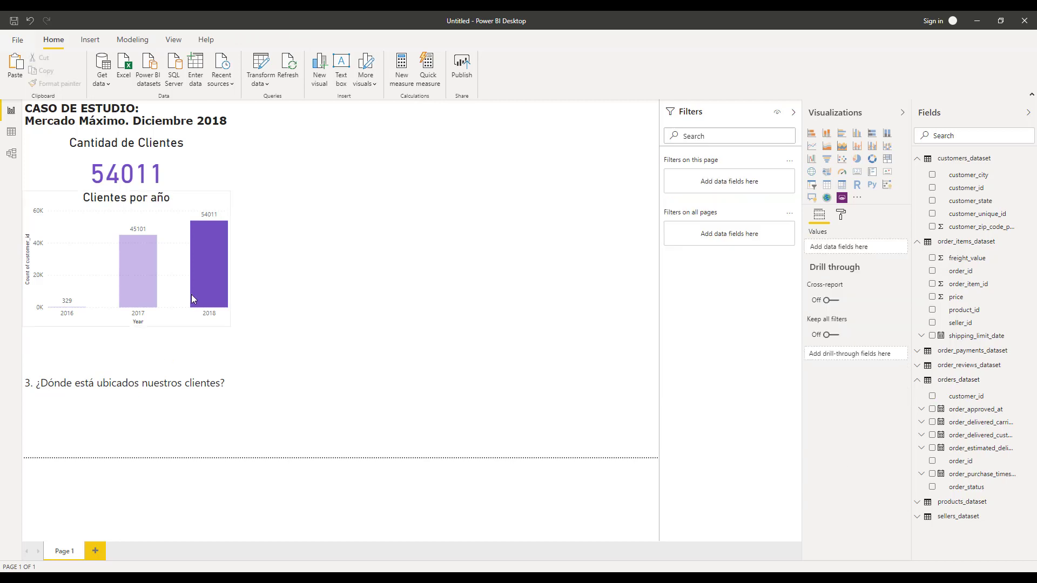
pyautogui.click(202, 266)
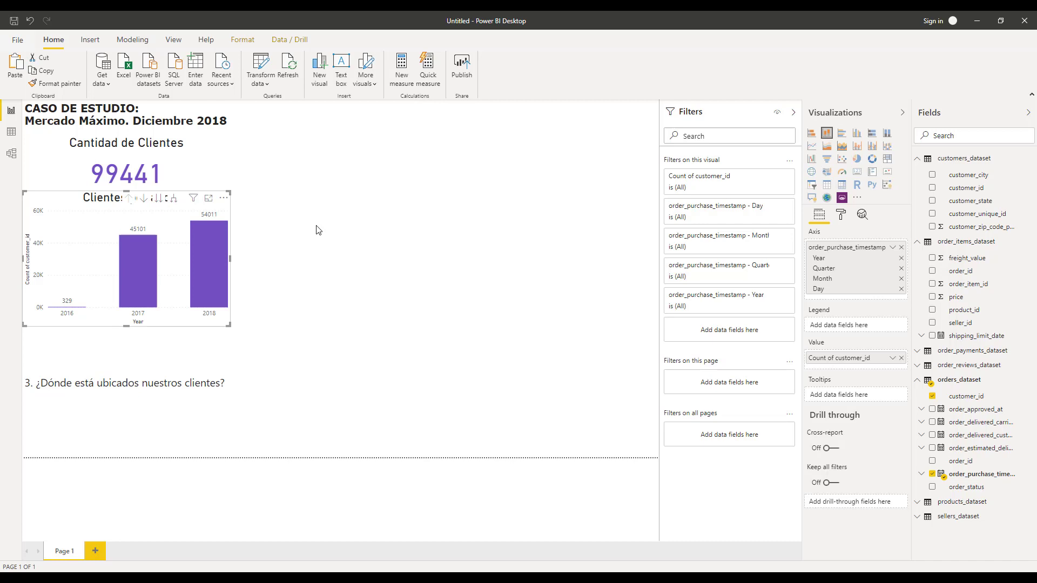
# Expand the column chart's axis down to quarters and enlarge the chart from its corner.
pyautogui.click(174, 199)
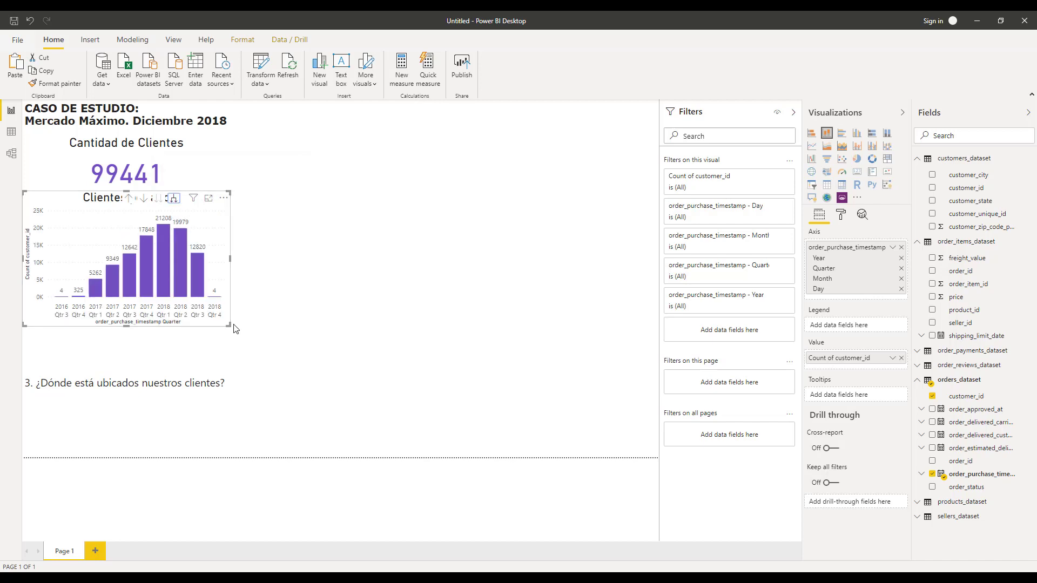
pyautogui.moveTo(227, 324); pyautogui.dragTo(291, 372)
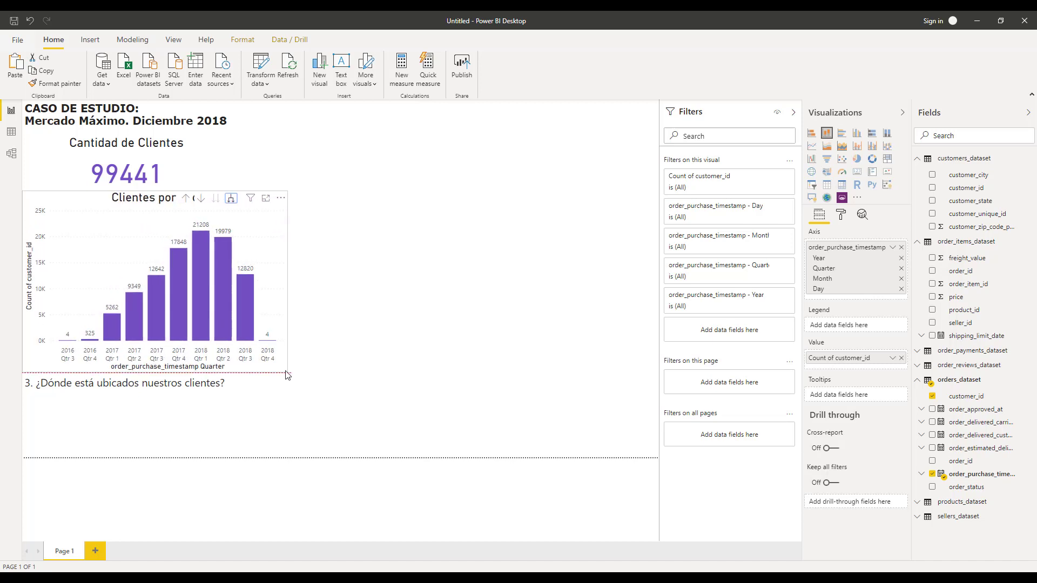
# Expand the chart's axis further down to months and widen the chart to the right.
pyautogui.click(233, 199)
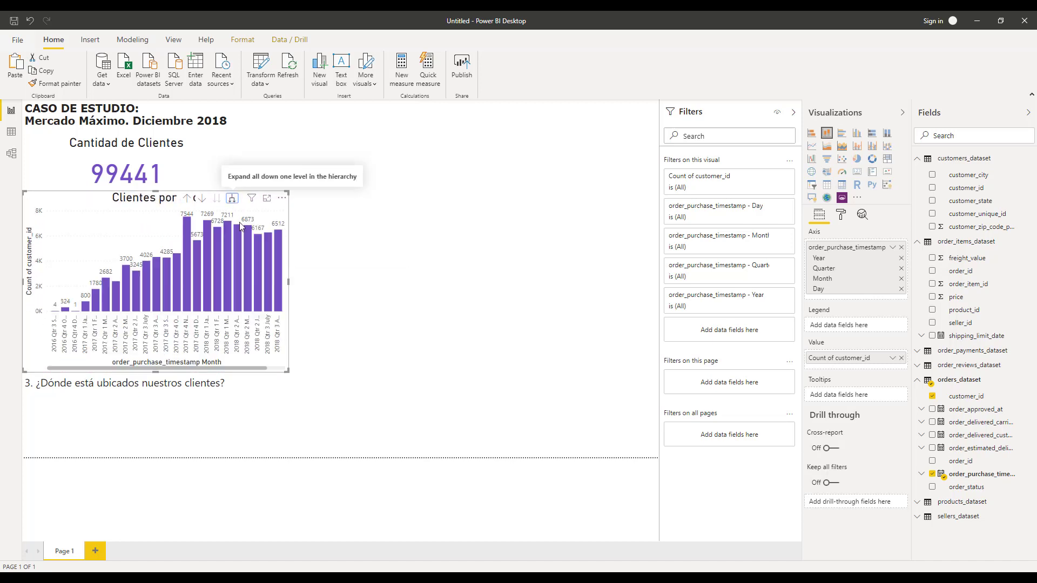
pyautogui.click(293, 286)
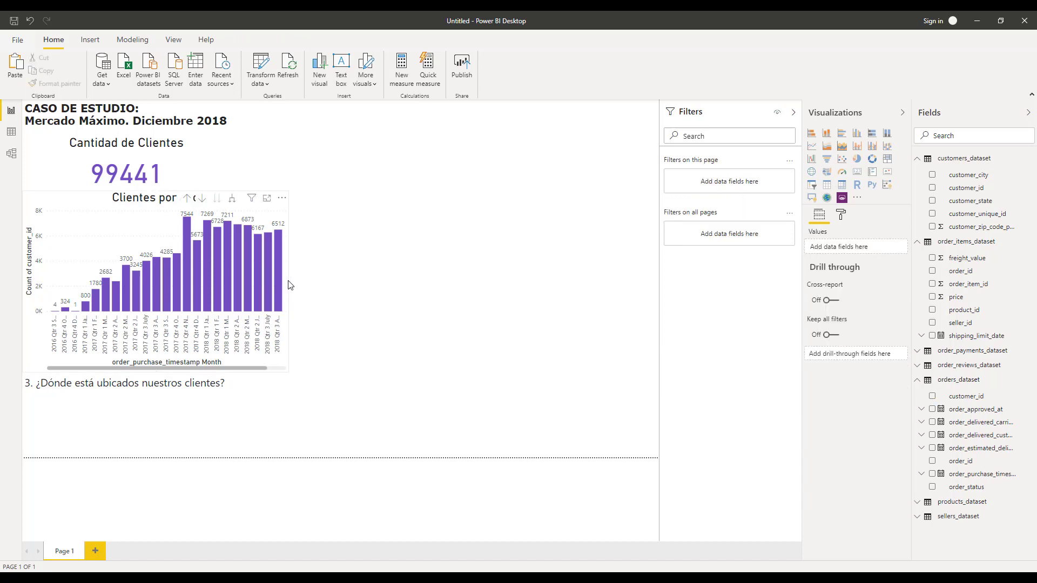
pyautogui.click(289, 286)
pyautogui.moveTo(287, 281); pyautogui.dragTo(392, 294)
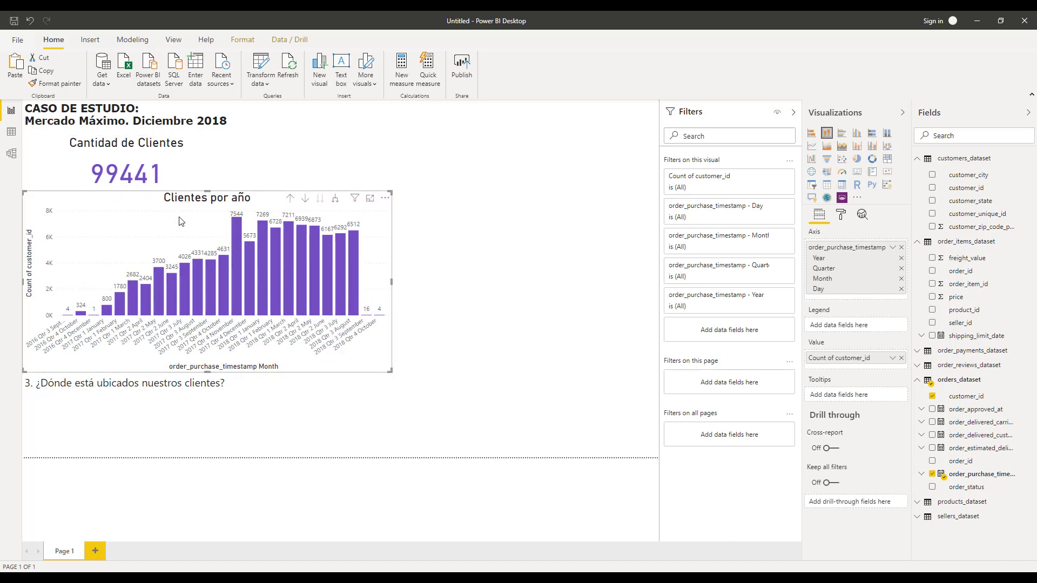
# Select individual month columns to cross-filter the customer count card.
pyautogui.click(265, 267)
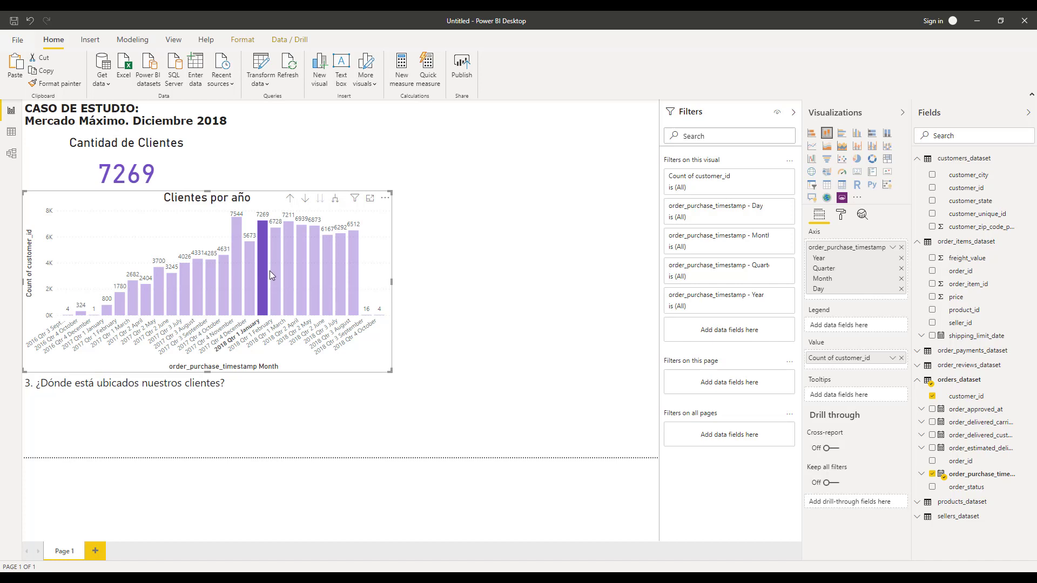
pyautogui.click(276, 271)
pyautogui.click(292, 271)
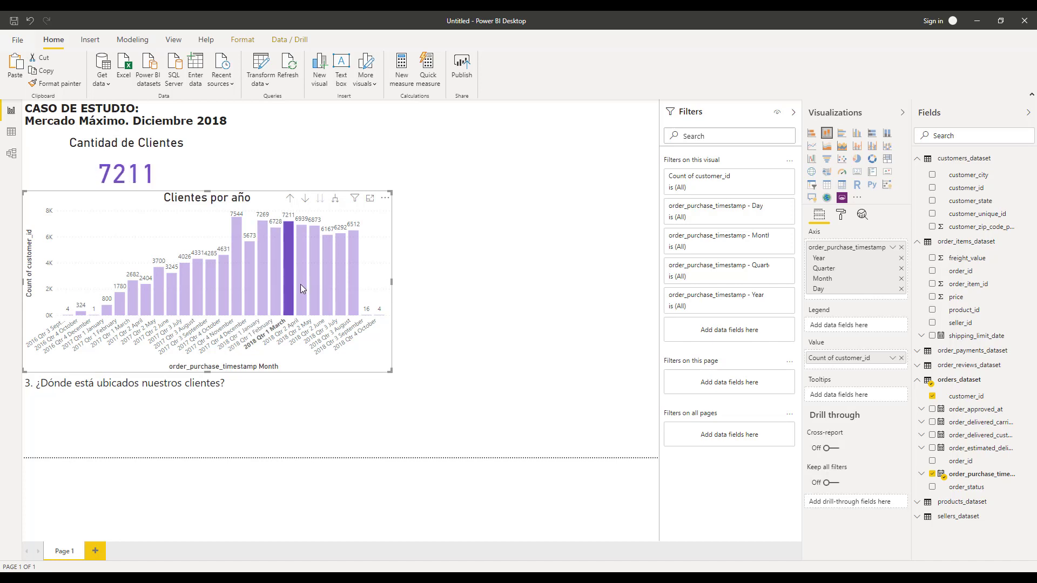
pyautogui.click(301, 284)
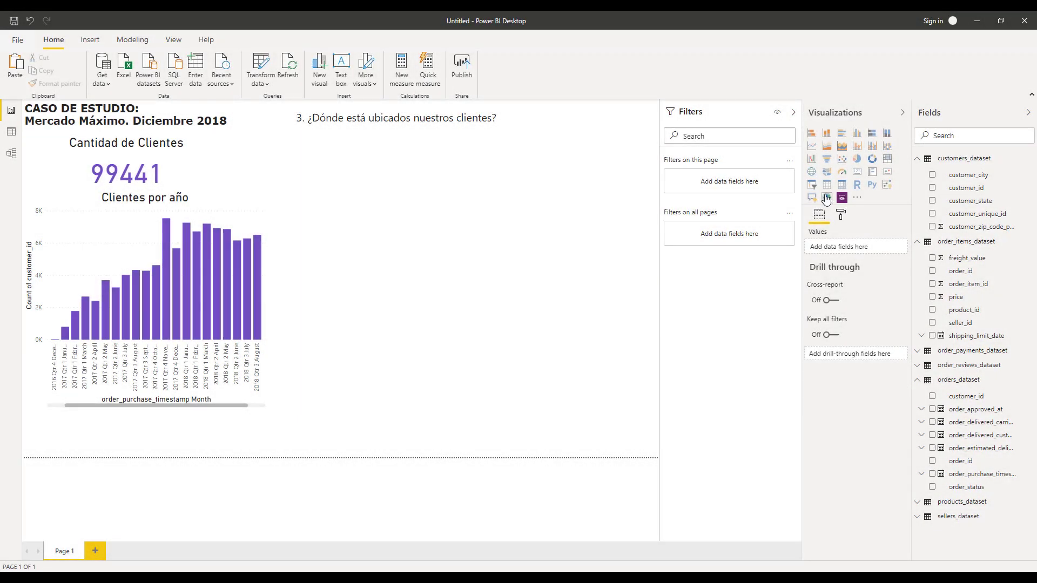
# Insert an ArcGIS map visual and place customer_city from customers_dataset in its Location field.
pyautogui.click(826, 199)
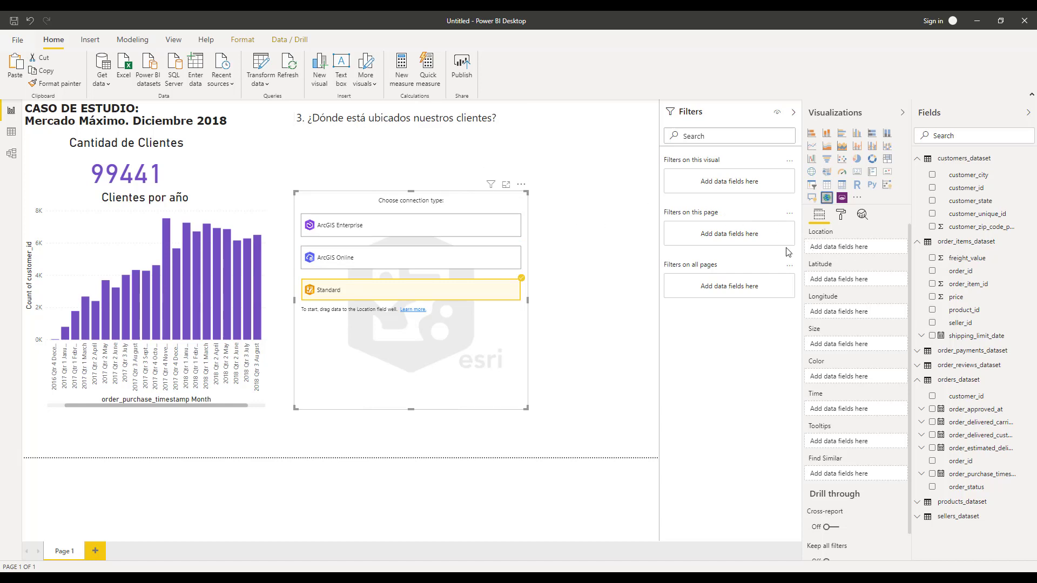
pyautogui.moveTo(802, 247); pyautogui.dragTo(762, 246)
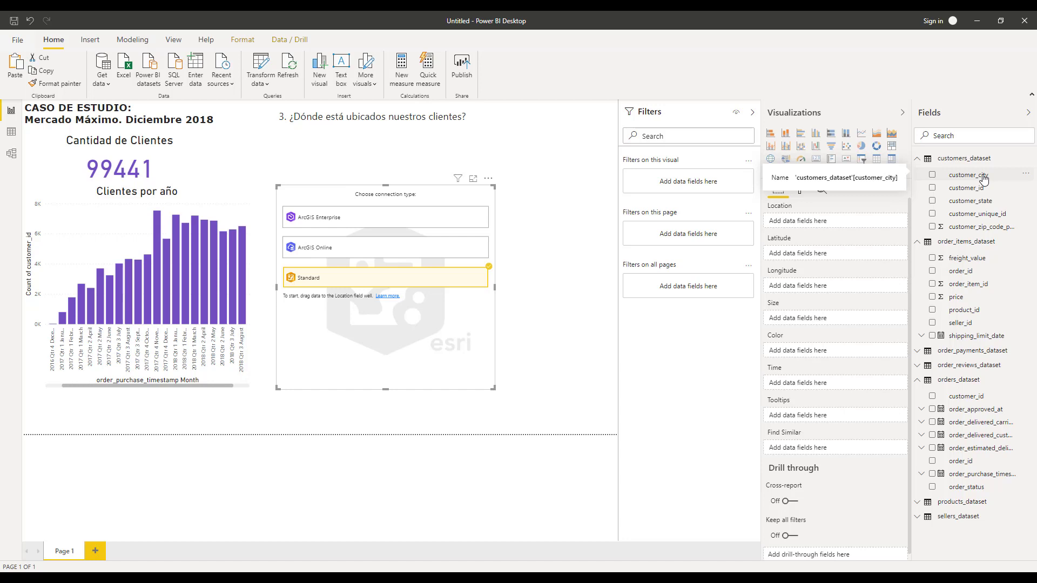
pyautogui.moveTo(983, 179); pyautogui.dragTo(829, 224)
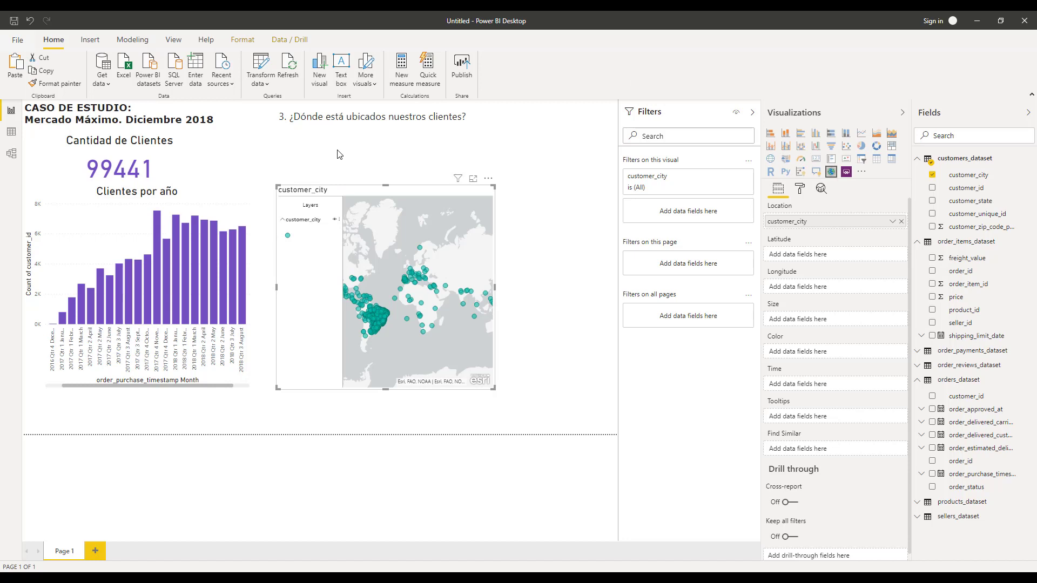
# Move the map under the location question and enlarge it to fill the space beside the chart.
pyautogui.click(336, 182)
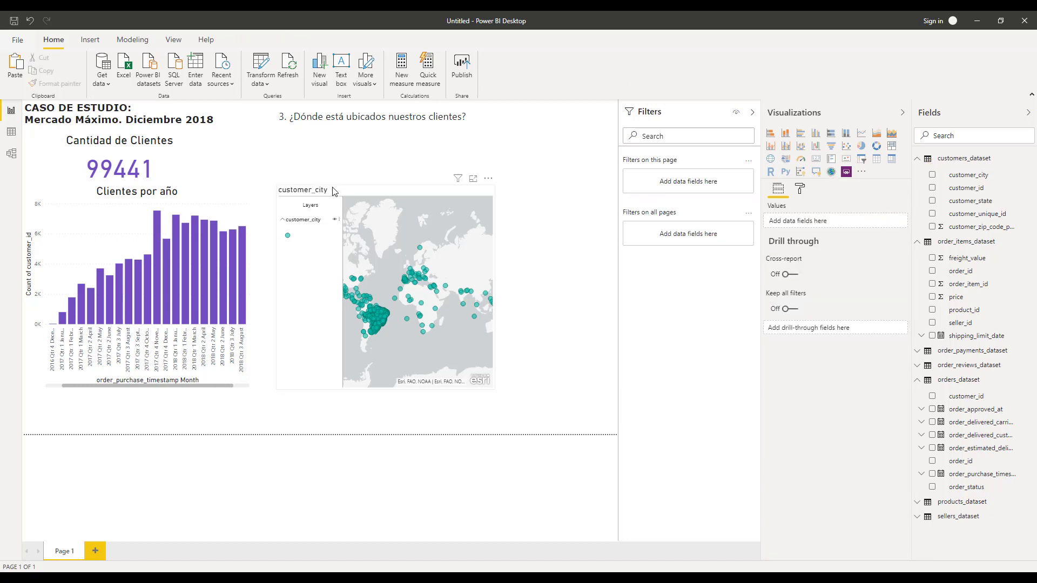
pyautogui.click(315, 210)
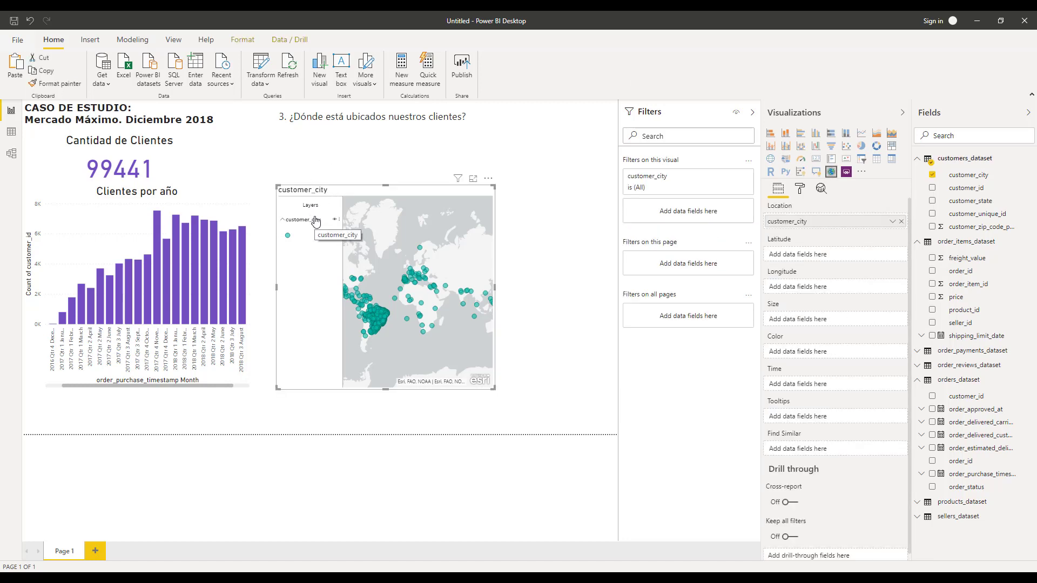
pyautogui.moveTo(337, 188); pyautogui.dragTo(313, 136)
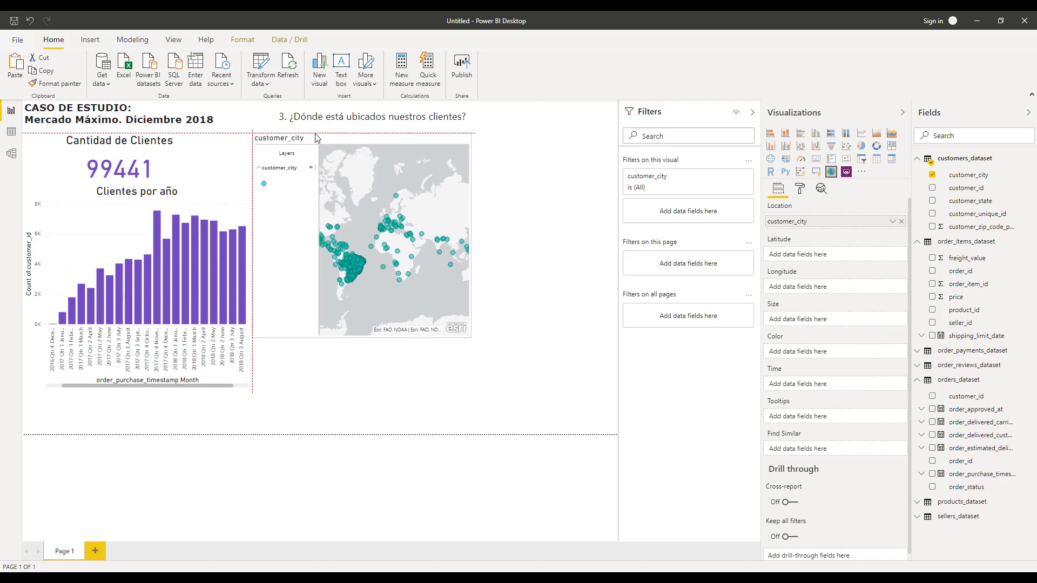
pyautogui.moveTo(470, 335); pyautogui.dragTo(615, 442)
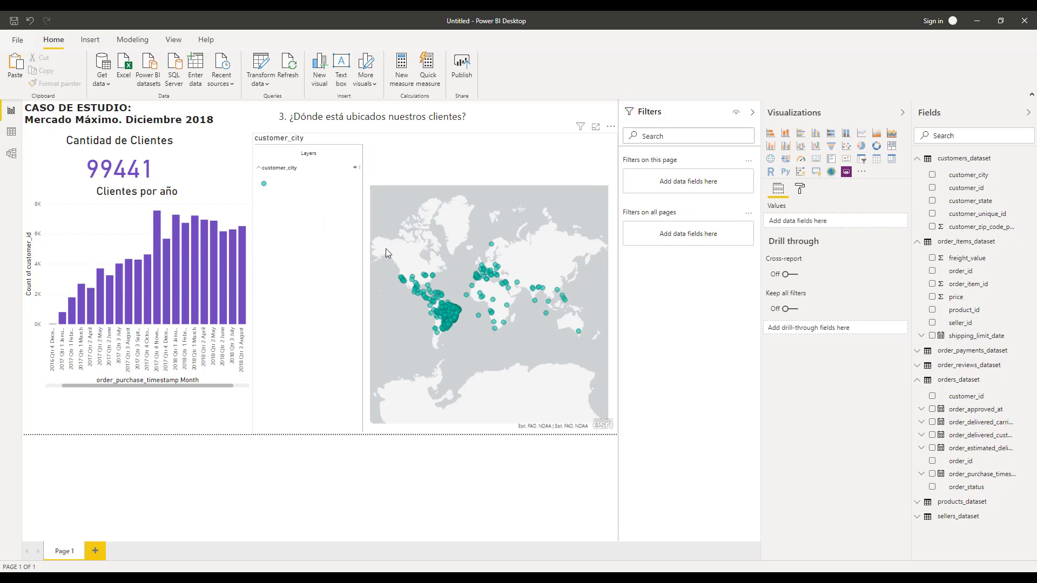
# Inspect a city point on the map and zoom into the Americas.
pyautogui.click(416, 281)
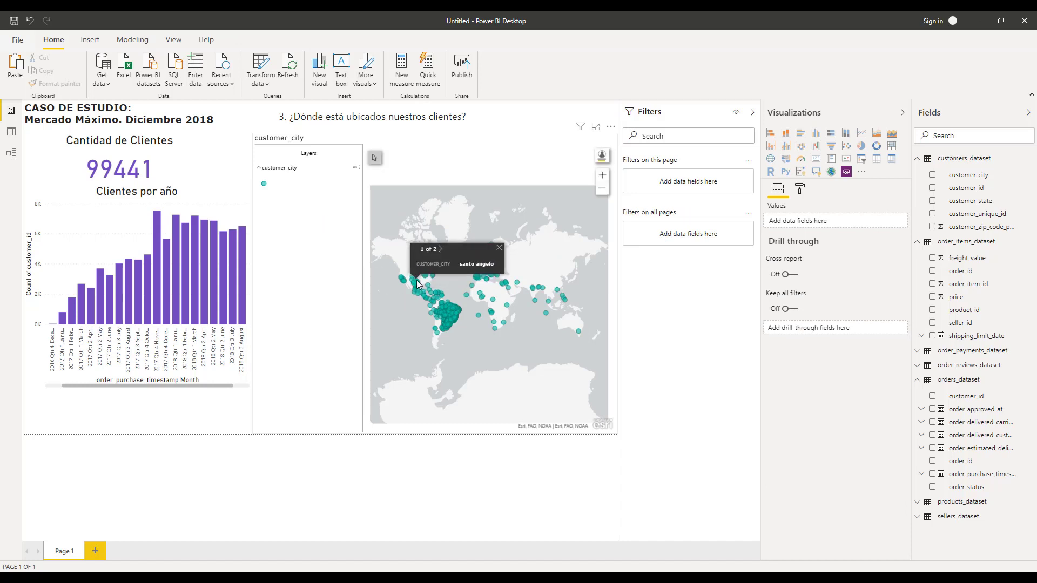
pyautogui.scroll(2, 419, 283)
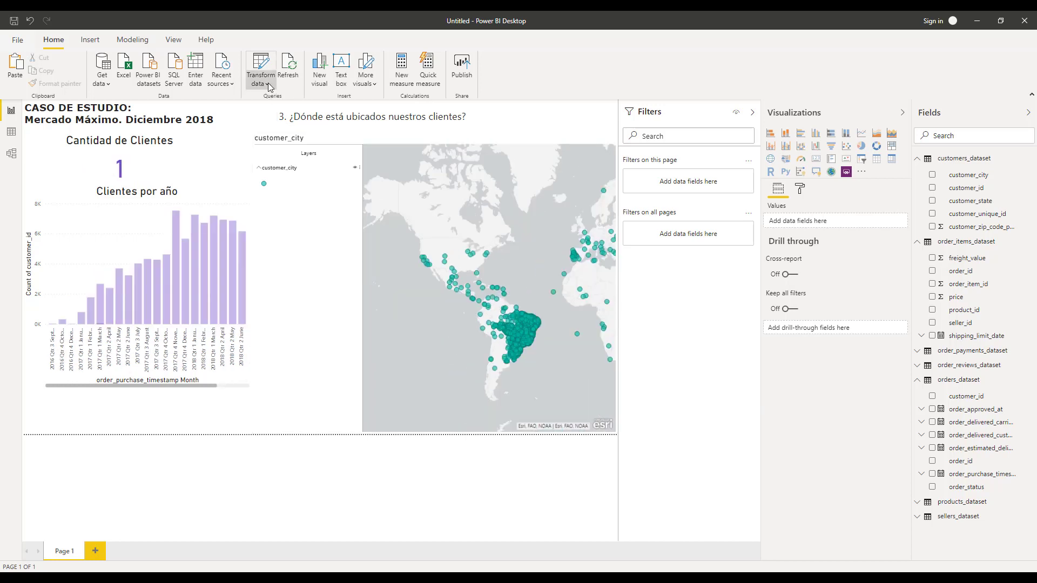
# Open the Power Query editor and select the customers_dataset query.
pyautogui.click(268, 84)
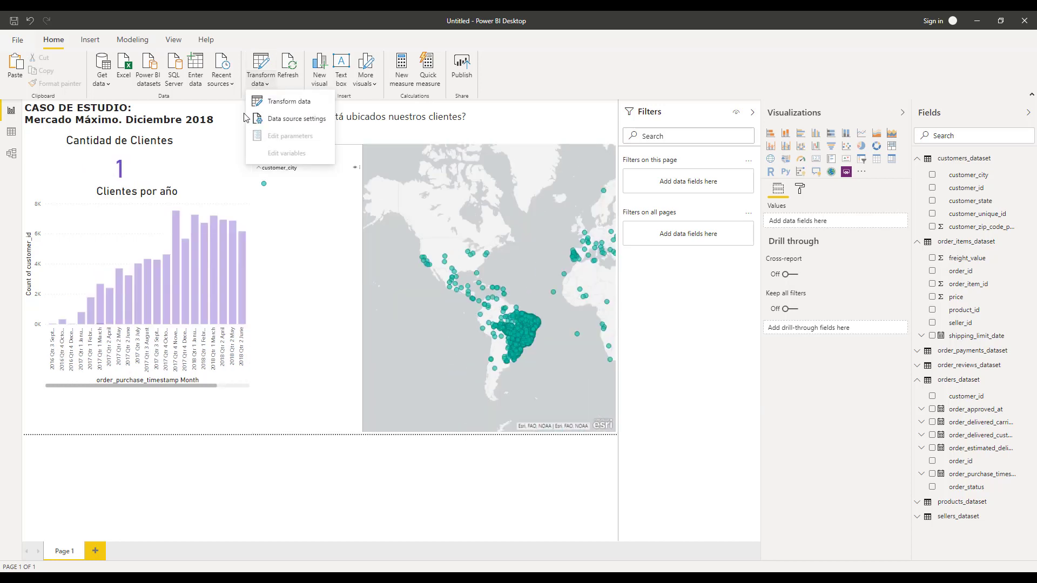
pyautogui.click(285, 102)
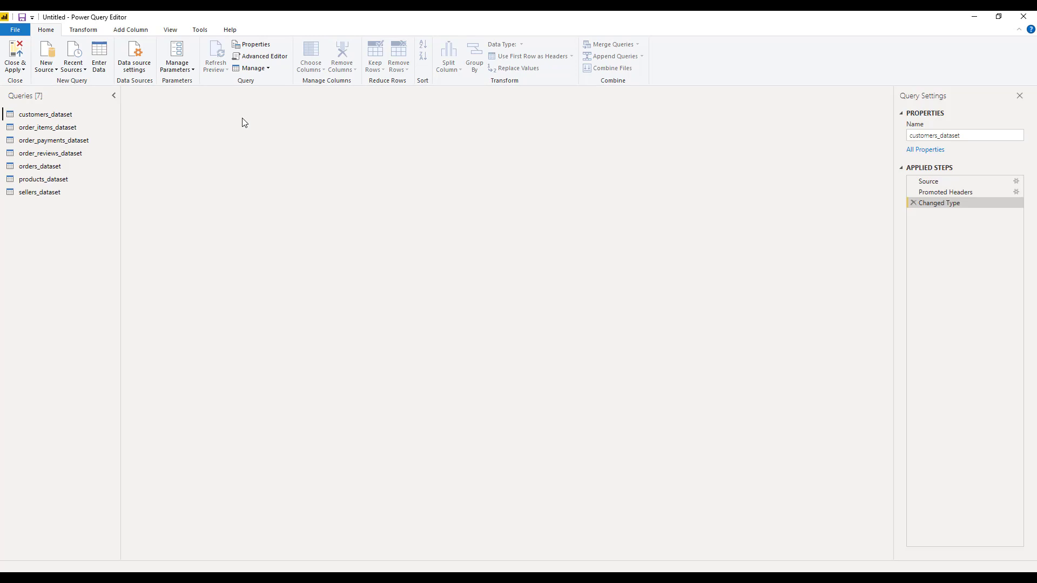
pyautogui.click(58, 115)
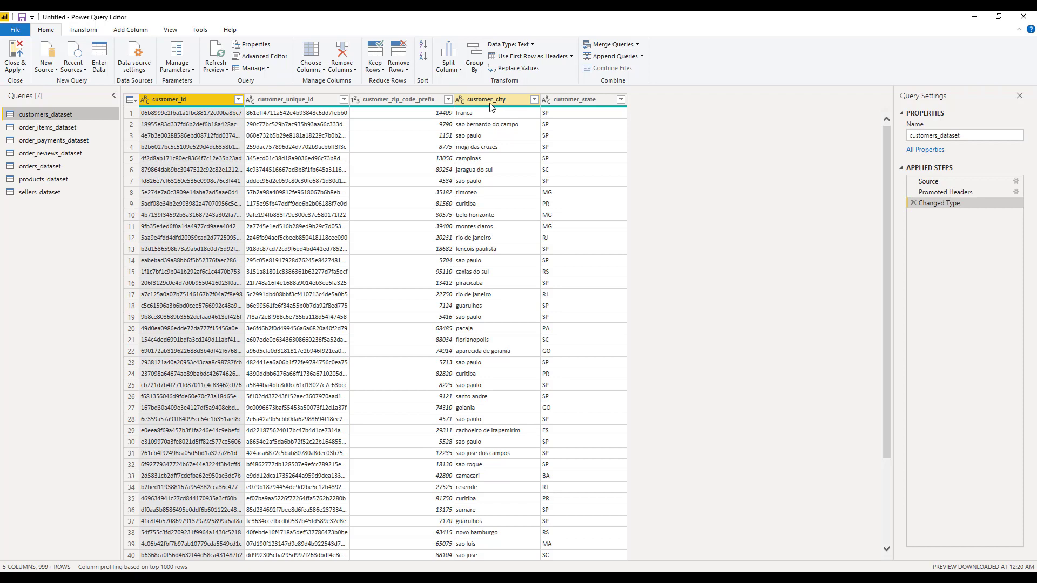
# Add a new column appending the suffix ', brazil' to every customer_city value.
pyautogui.click(117, 32)
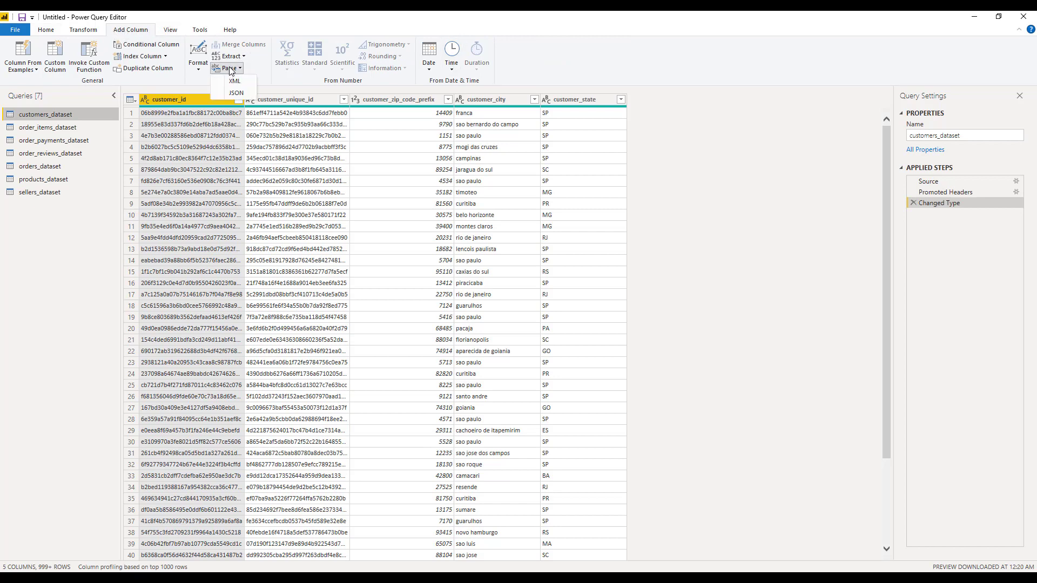
pyautogui.click(485, 103)
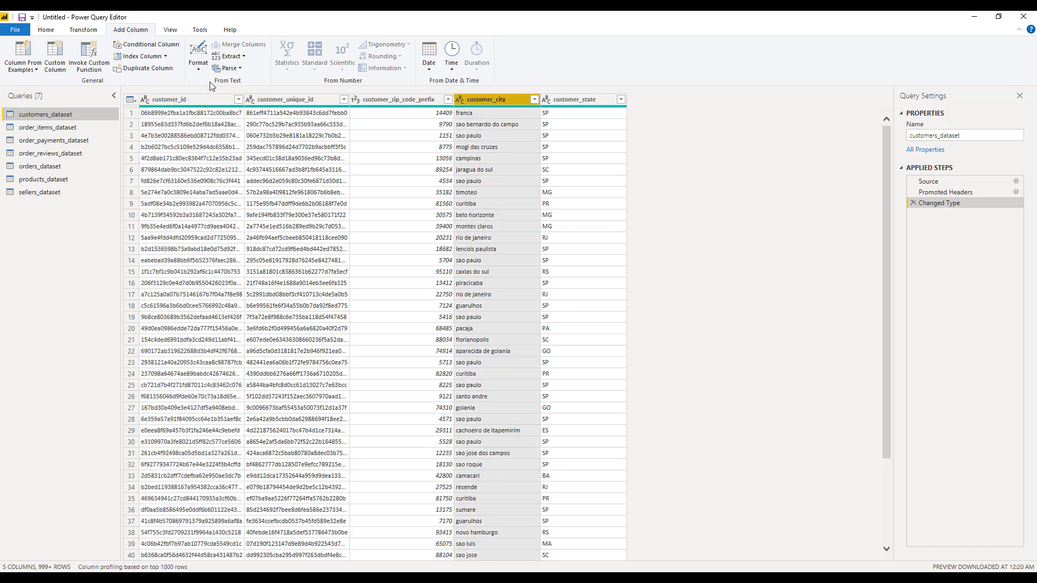
pyautogui.click(198, 70)
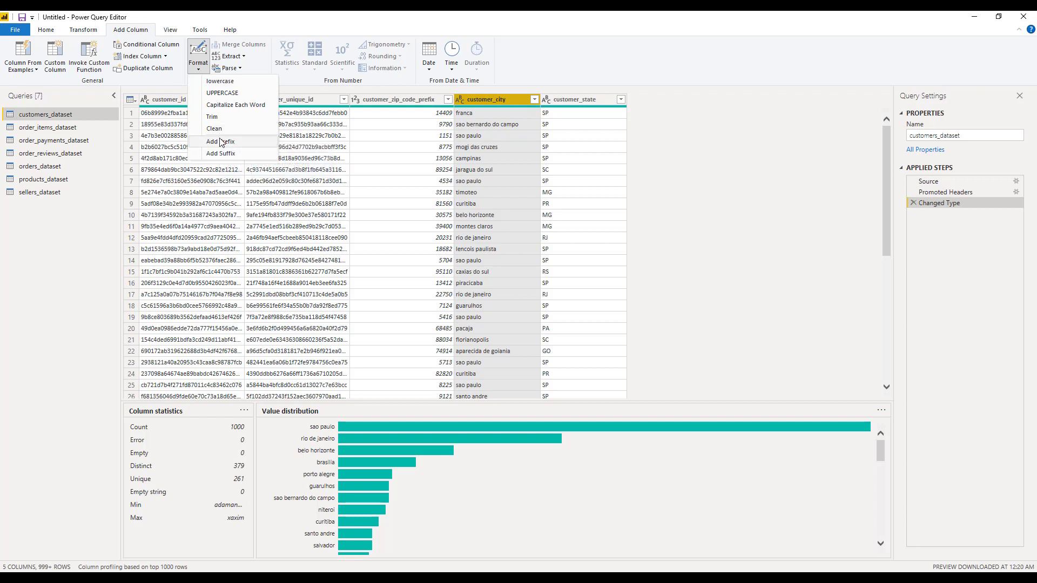
pyautogui.click(223, 154)
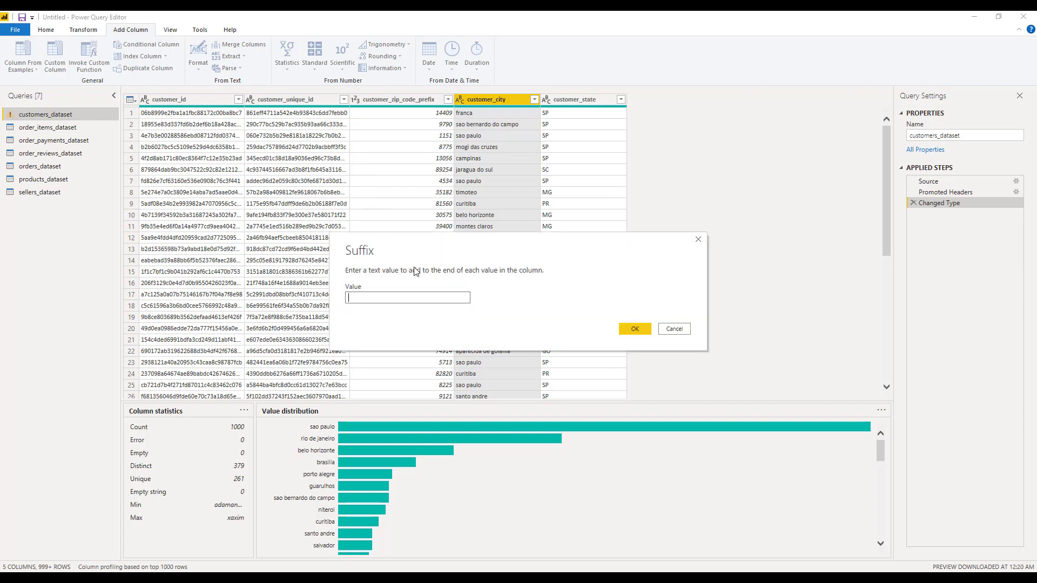
pyautogui.write(', BRA')
pyautogui.press('capslock')
pyautogui.press('BackSpace')
pyautogui.press('BackSpace')
pyautogui.press('BackSpace')
pyautogui.write('braz')
pyautogui.click(634, 329)
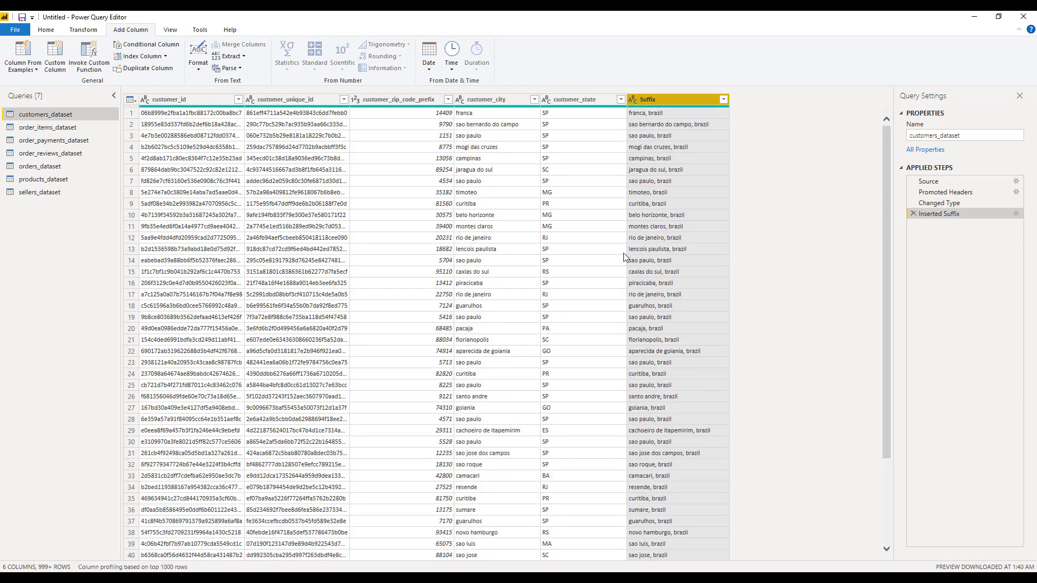
# Rename the new column to customer_city_country, then close the editor and apply the changes.
pyautogui.doubleClick(649, 101)
pyautogui.write('customer_city')
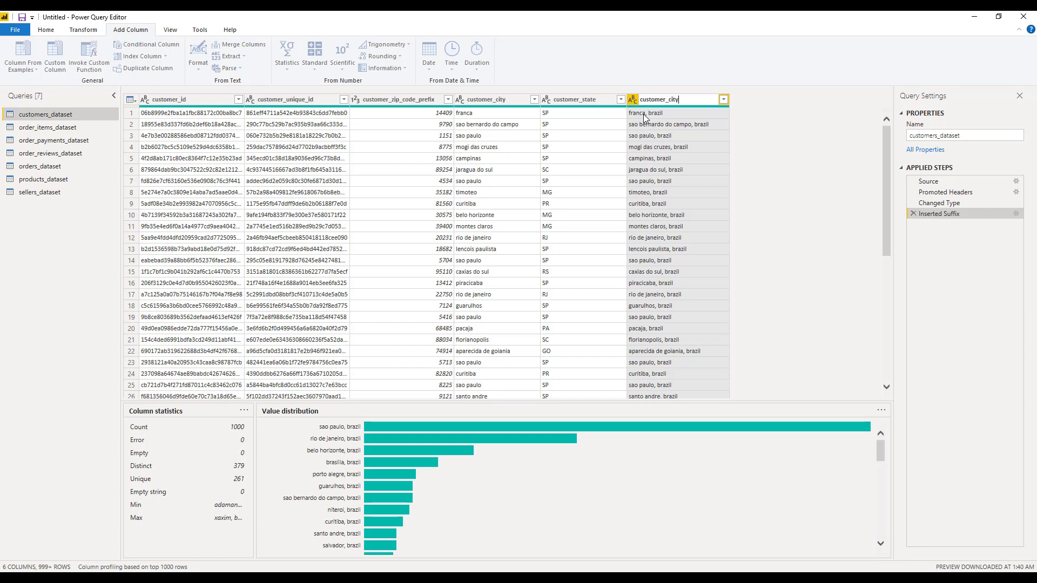
pyautogui.write('_country')
pyautogui.press('Return')
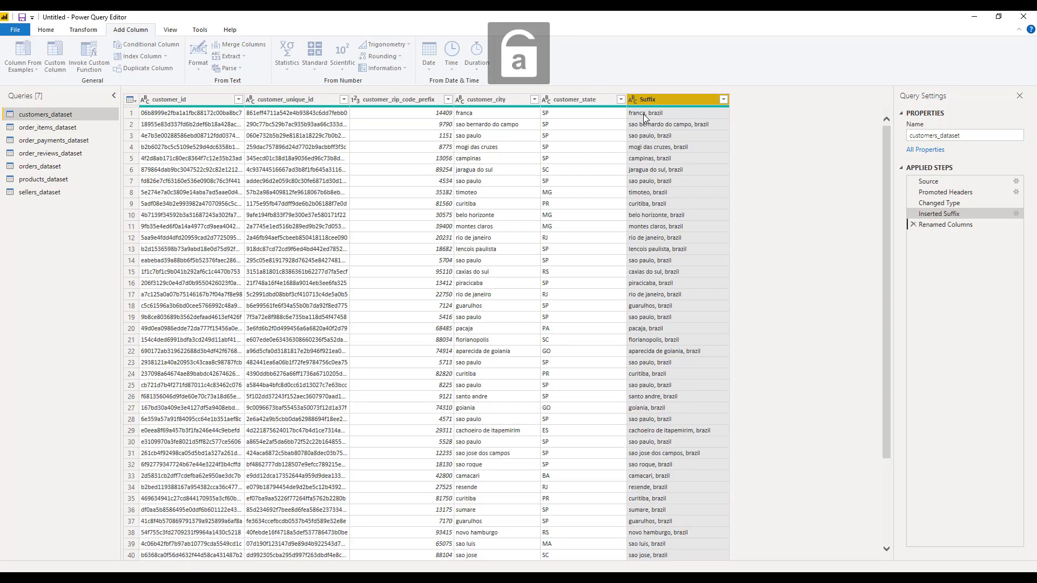
pyautogui.click(46, 31)
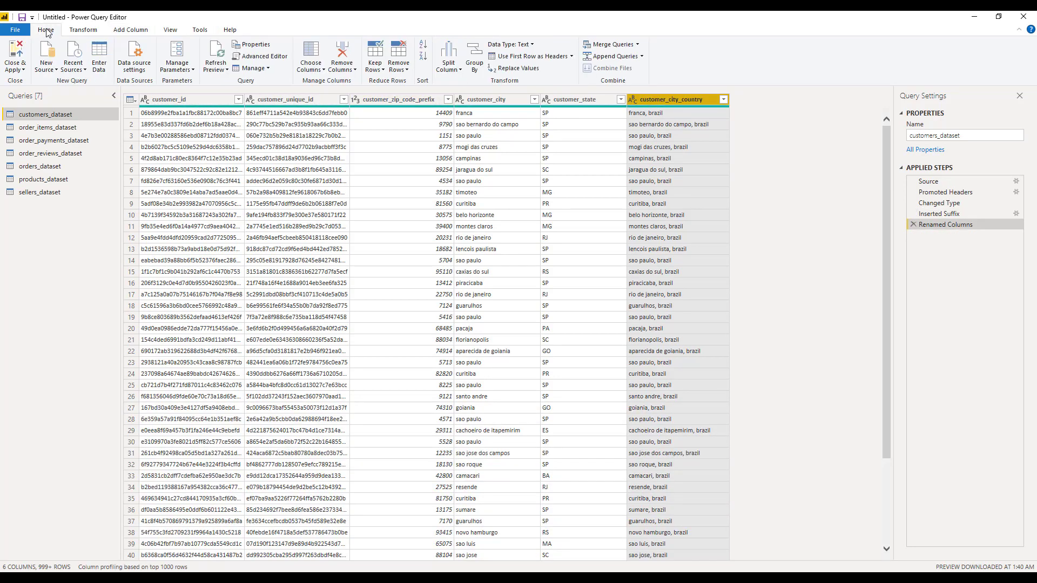
pyautogui.click(15, 56)
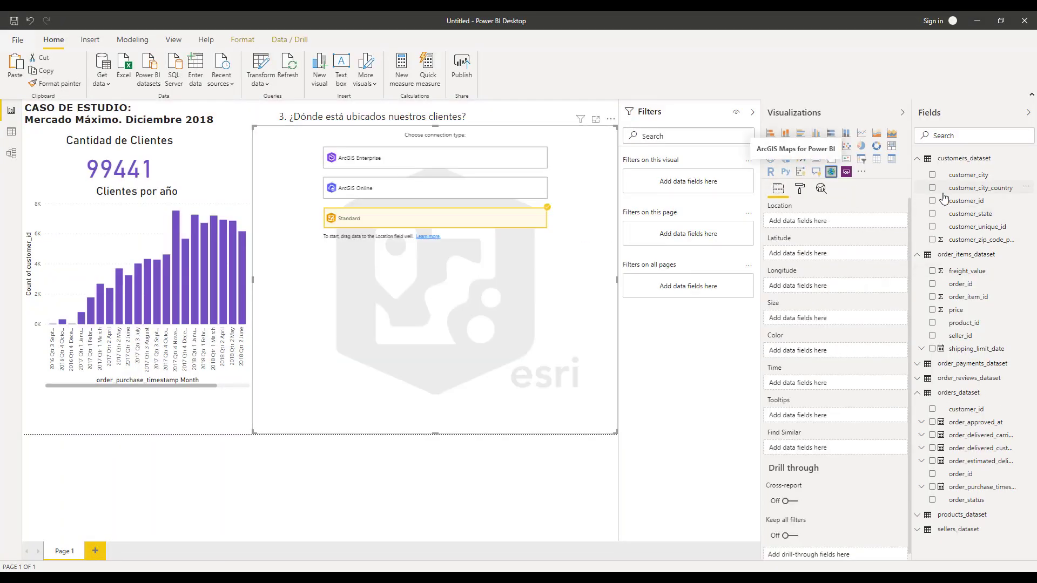
# Add customer_city_country as the map's location field and dismiss the location notice.
pyautogui.moveTo(943, 193); pyautogui.dragTo(857, 231)
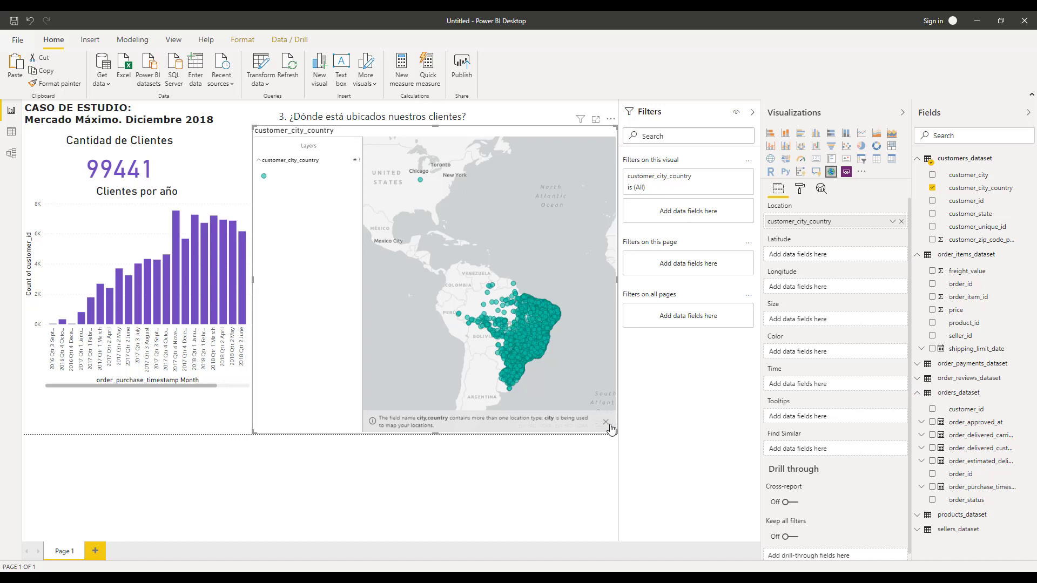
pyautogui.click(606, 423)
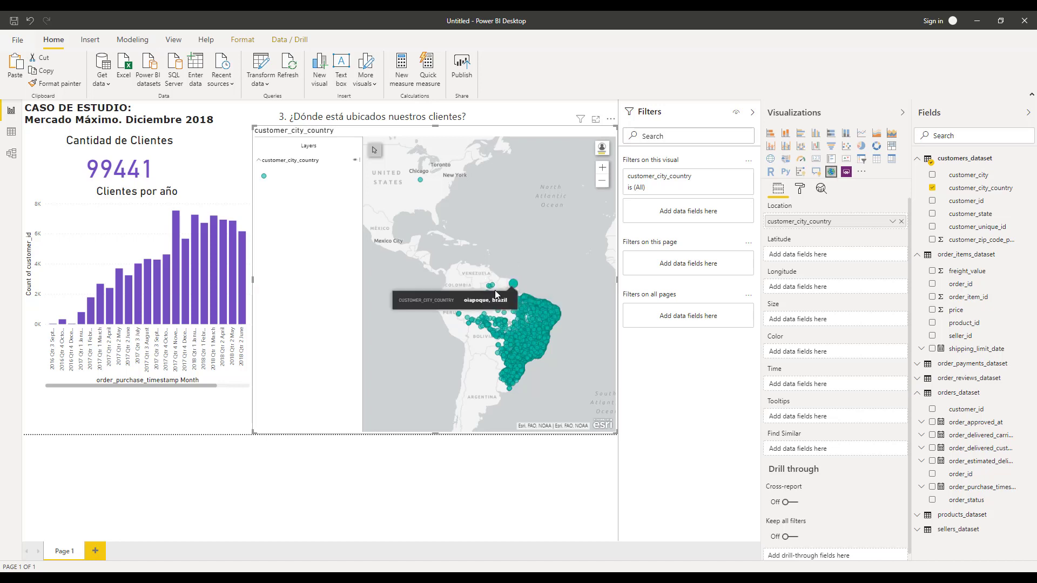
# Inspect the Chicago point on the map and zoom in on Brazil.
pyautogui.click(421, 183)
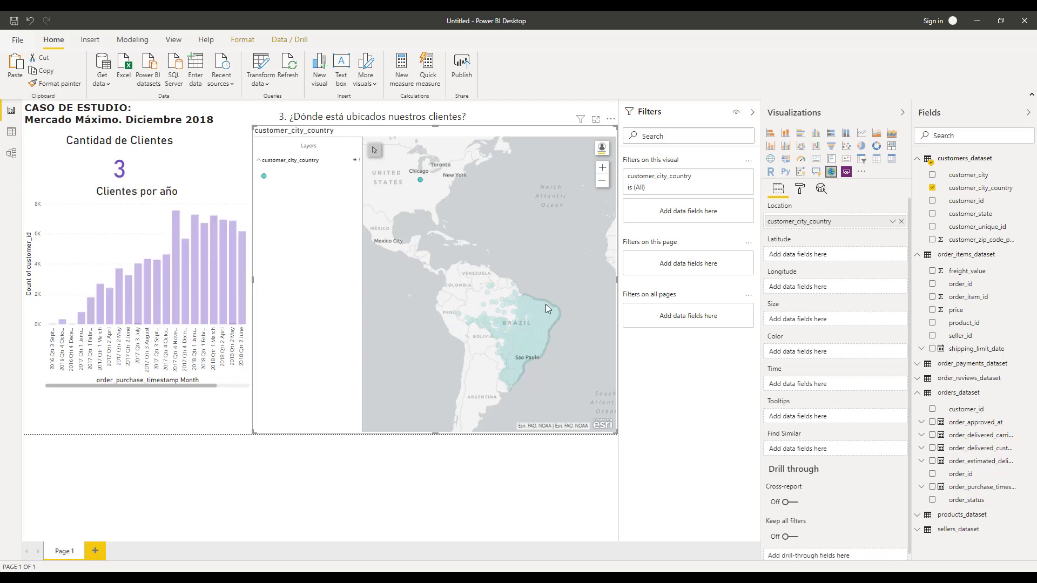
pyautogui.click(536, 329)
pyautogui.click(538, 286)
pyautogui.scroll(1, 527, 331)
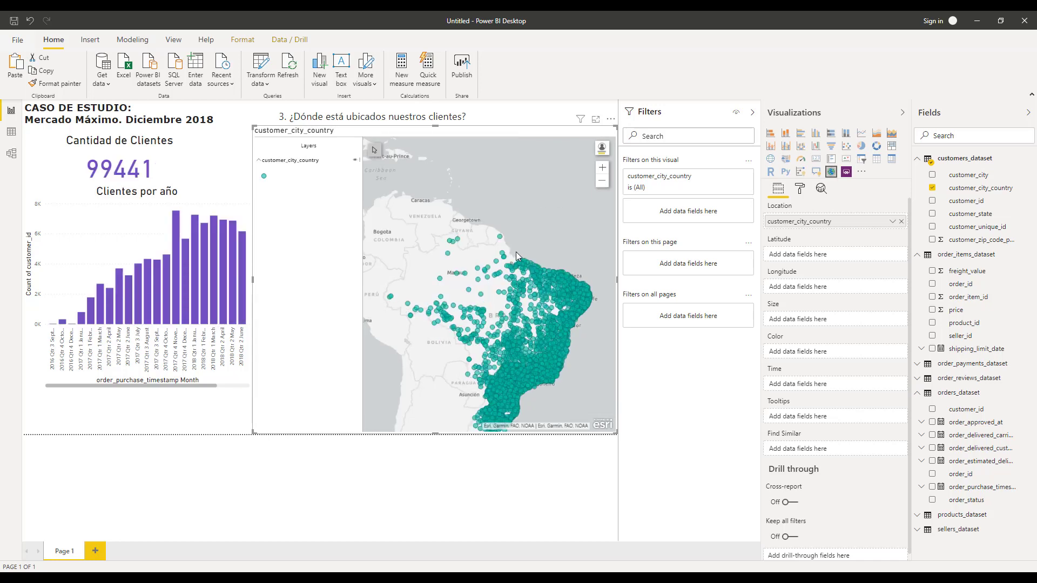
pyautogui.moveTo(480, 300); pyautogui.dragTo(491, 256)
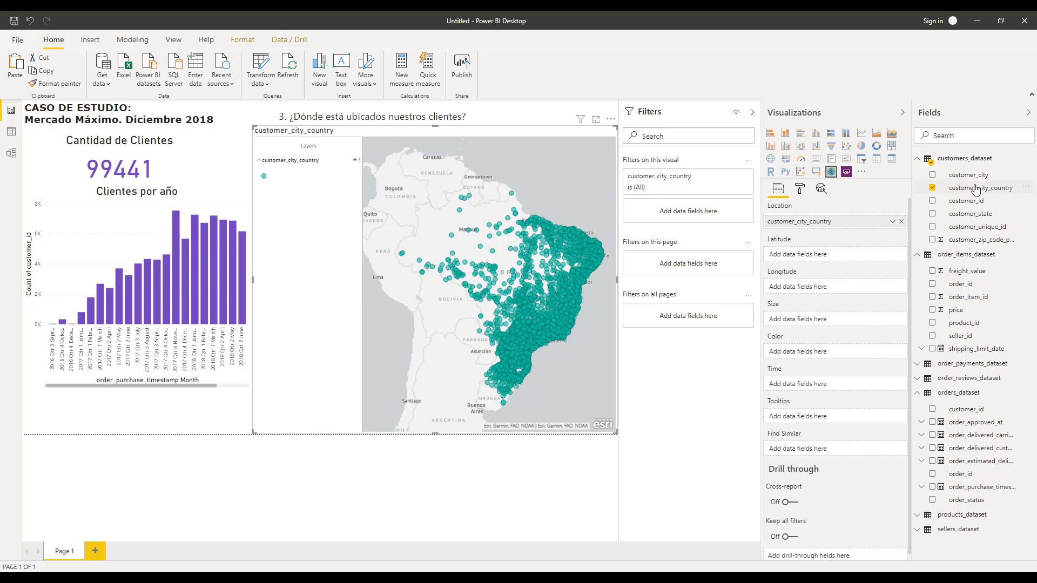
# Color the map points by customer_state and test cross-filtering by selecting a column of the yearly chart.
pyautogui.moveTo(970, 215); pyautogui.dragTo(829, 351)
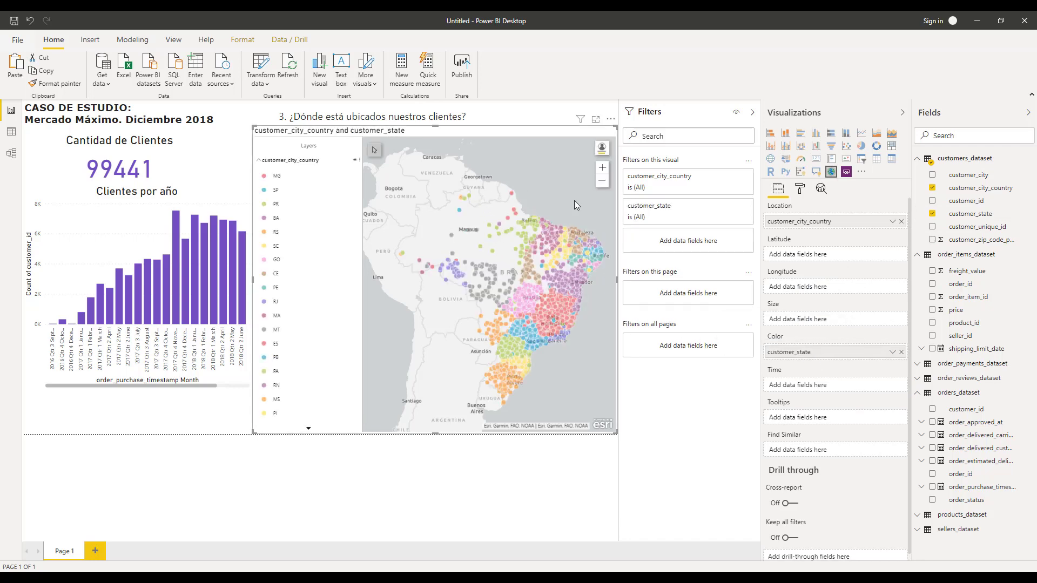
pyautogui.click(135, 307)
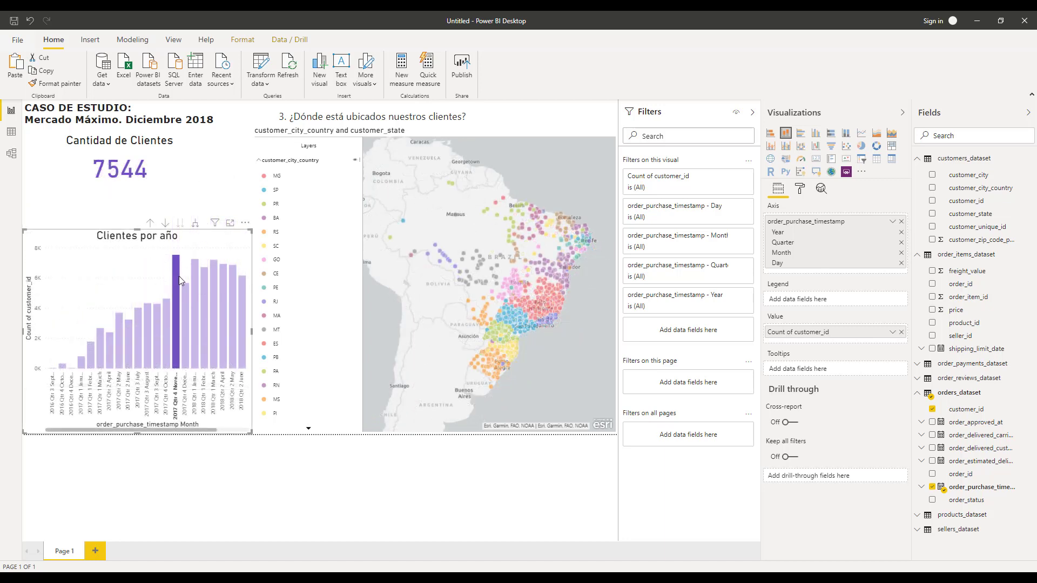
pyautogui.click(155, 274)
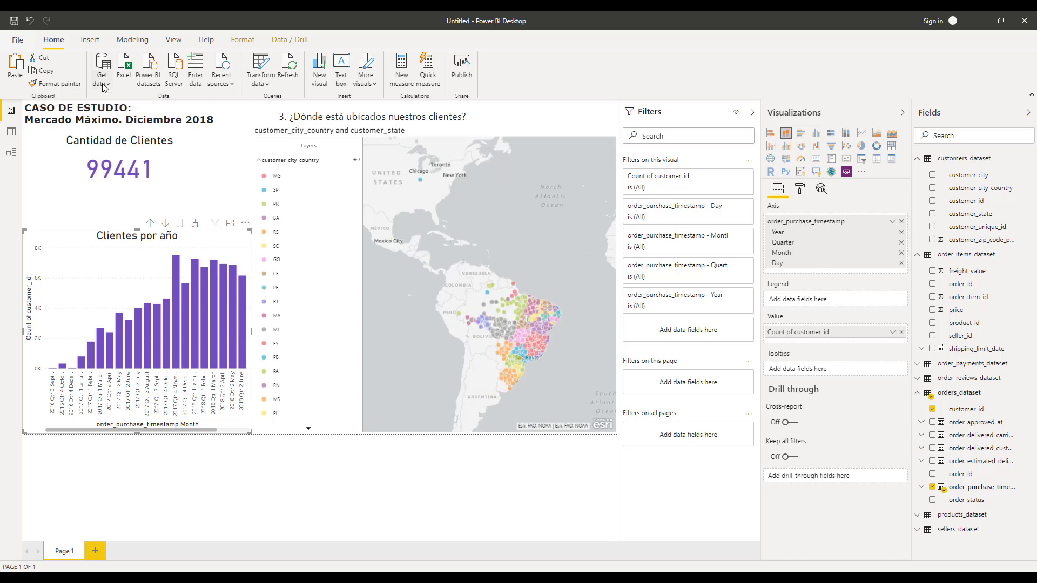
# Examine the List table of states and its columns on the Wikipedia States of Brazil page.
pyautogui.click(104, 87)
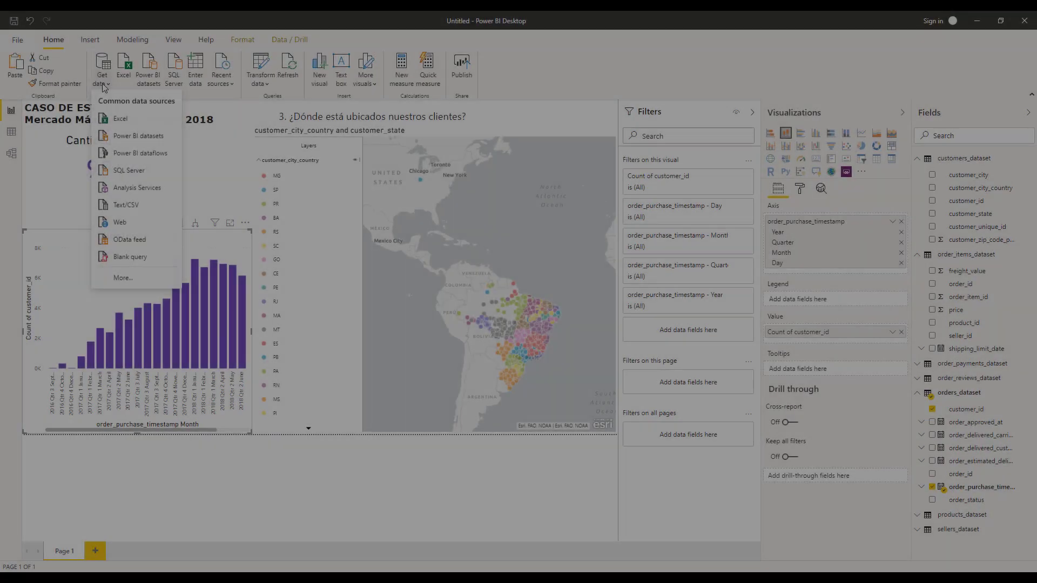
pyautogui.click(148, 221)
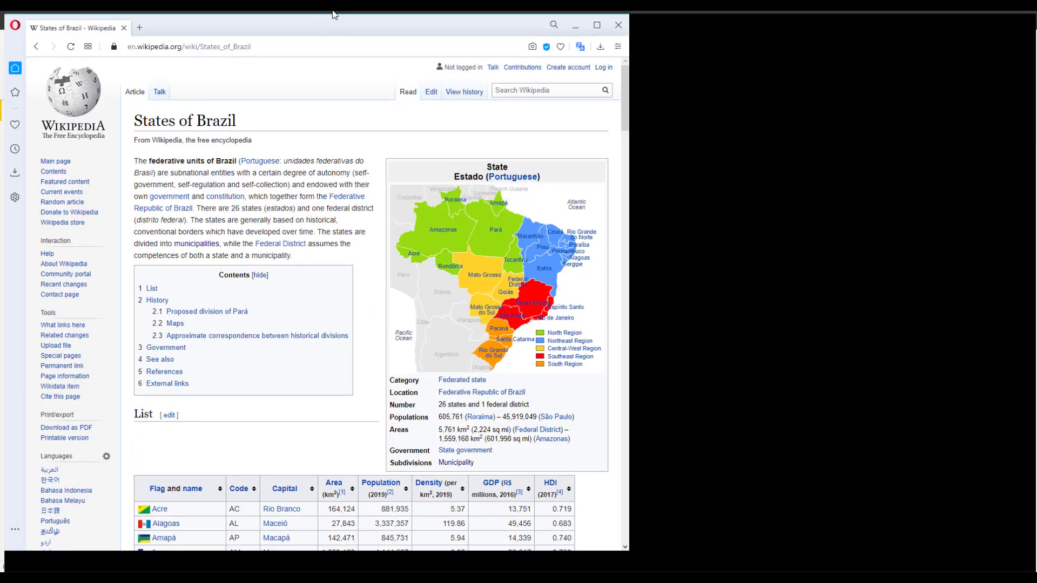
pyautogui.scroll(-1, 506, 208)
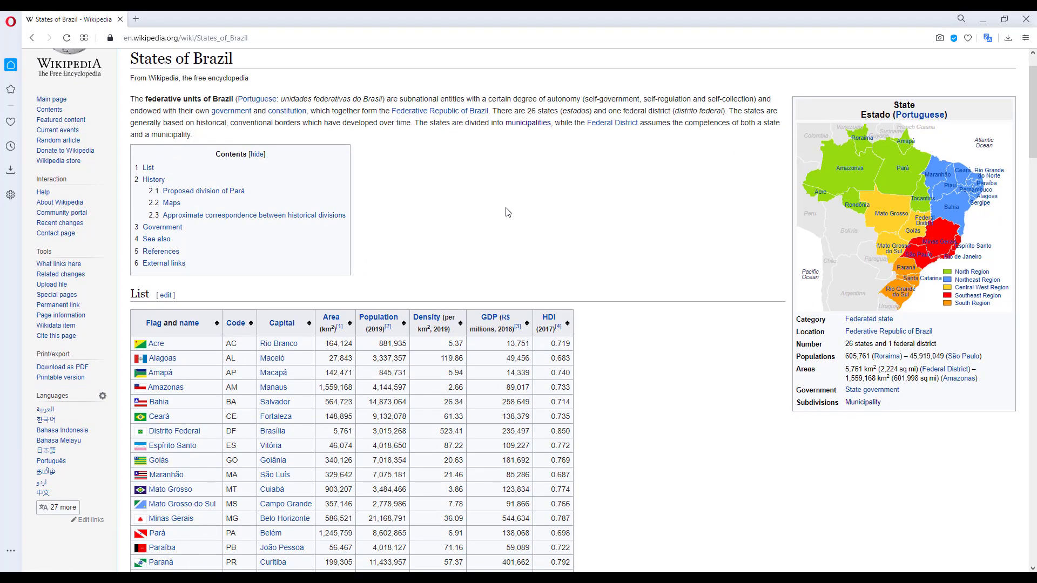
pyautogui.scroll(-3, 229, 306)
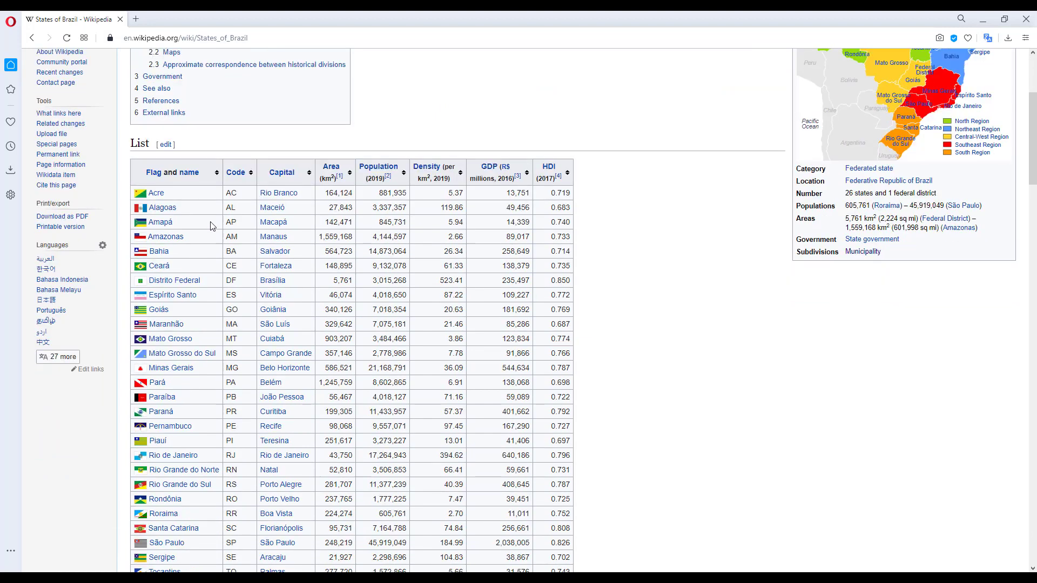
pyautogui.scroll(2, 199, 251)
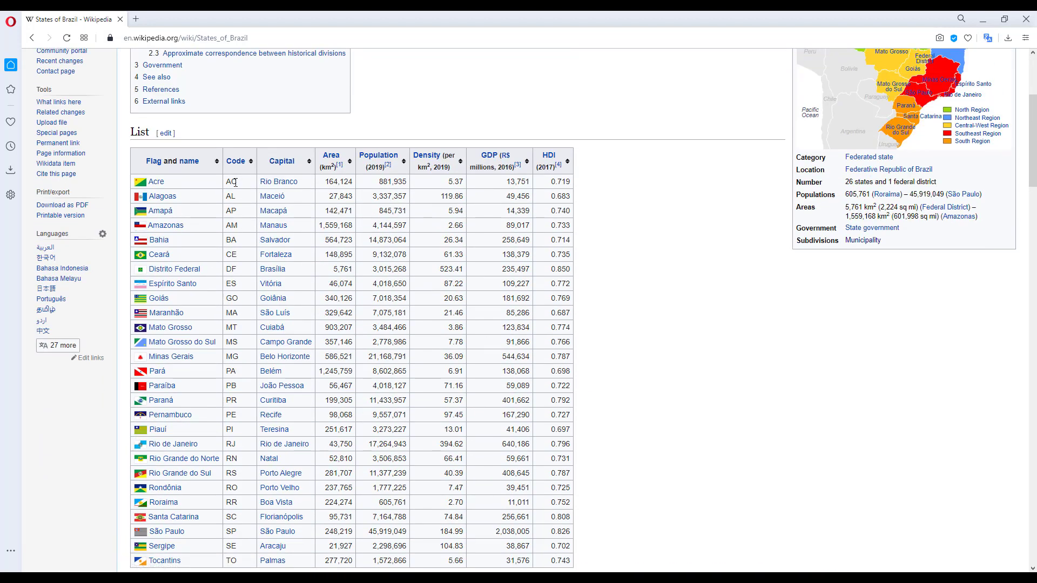
pyautogui.moveTo(236, 182); pyautogui.dragTo(240, 240)
pyautogui.click(240, 242)
pyautogui.scroll(-3, 237, 179)
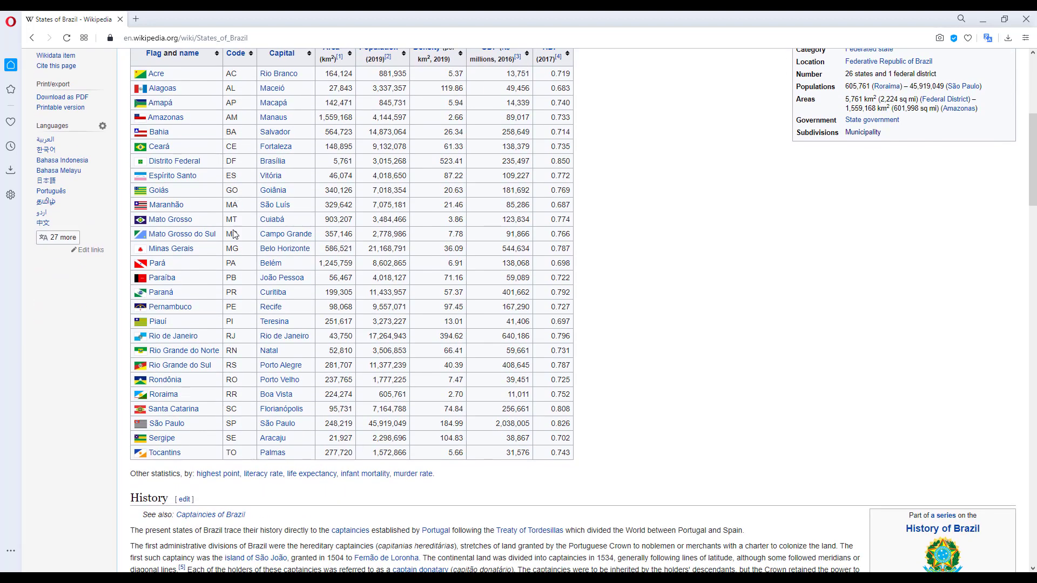
pyautogui.scroll(4, 153, 244)
pyautogui.scroll(-1, 153, 244)
pyautogui.moveTo(181, 183); pyautogui.dragTo(176, 299)
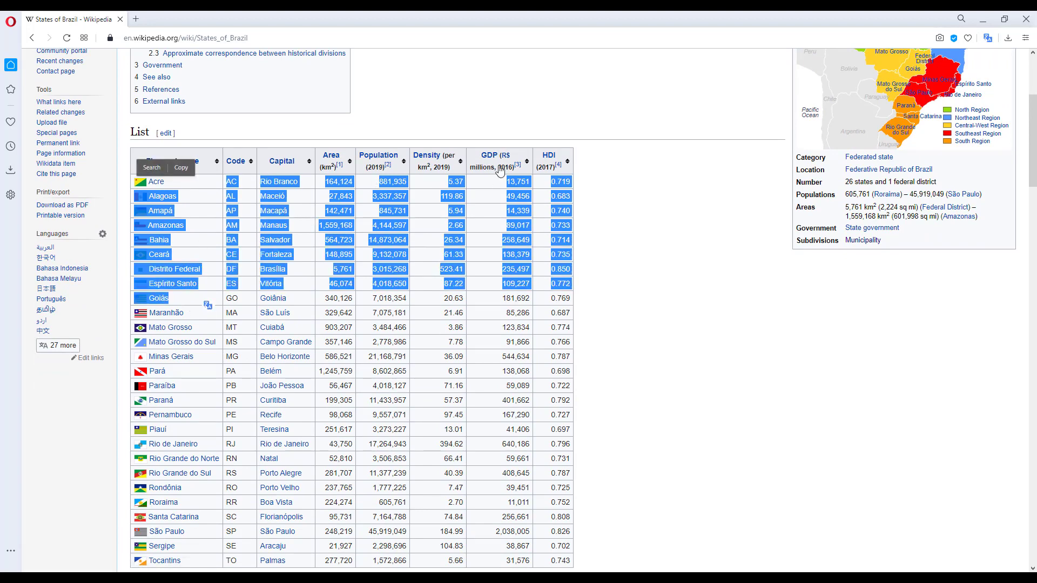
pyautogui.click(500, 116)
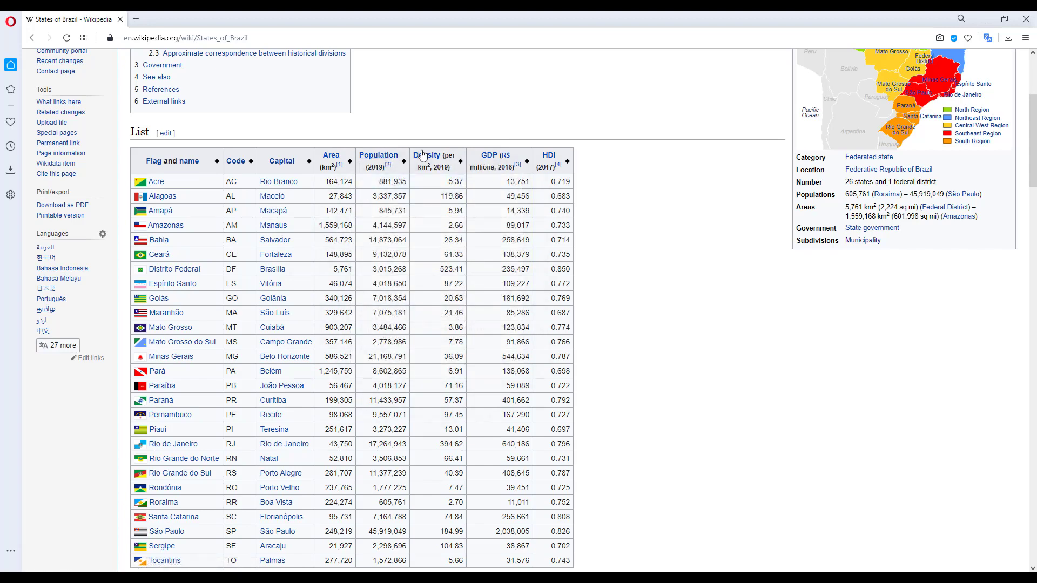
pyautogui.moveTo(493, 160)
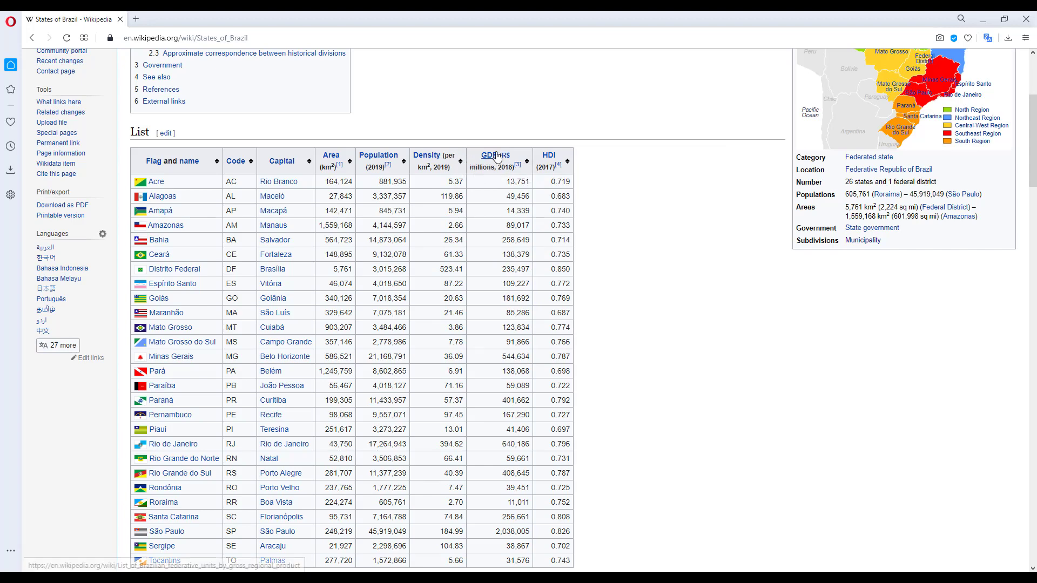
pyautogui.moveTo(547, 156)
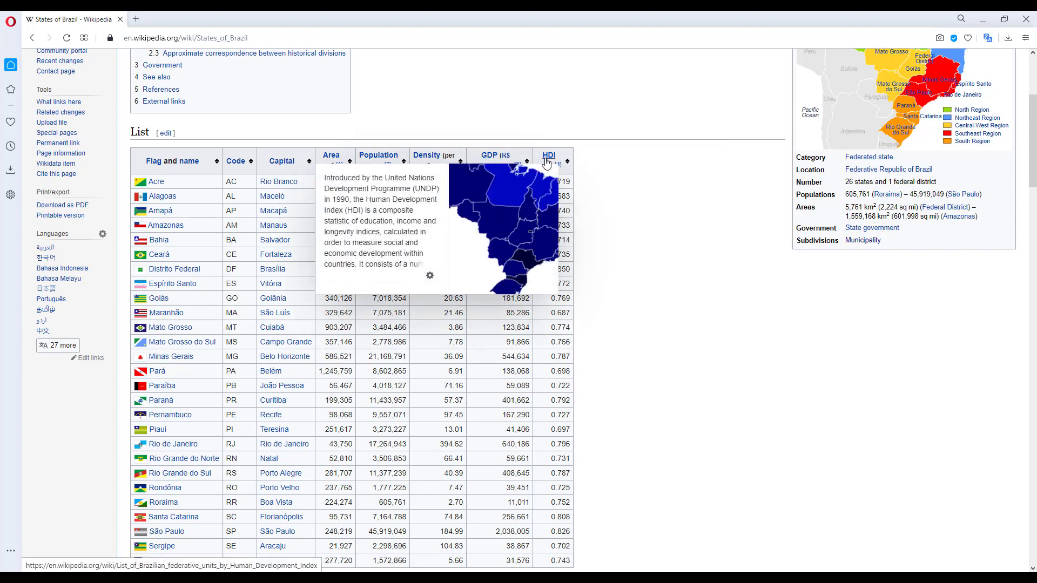
# Copy the States of Brazil page address and import it into Power BI as a Web data source.
pyautogui.click(310, 39)
pyautogui.hotkey('ctrl', 'c')
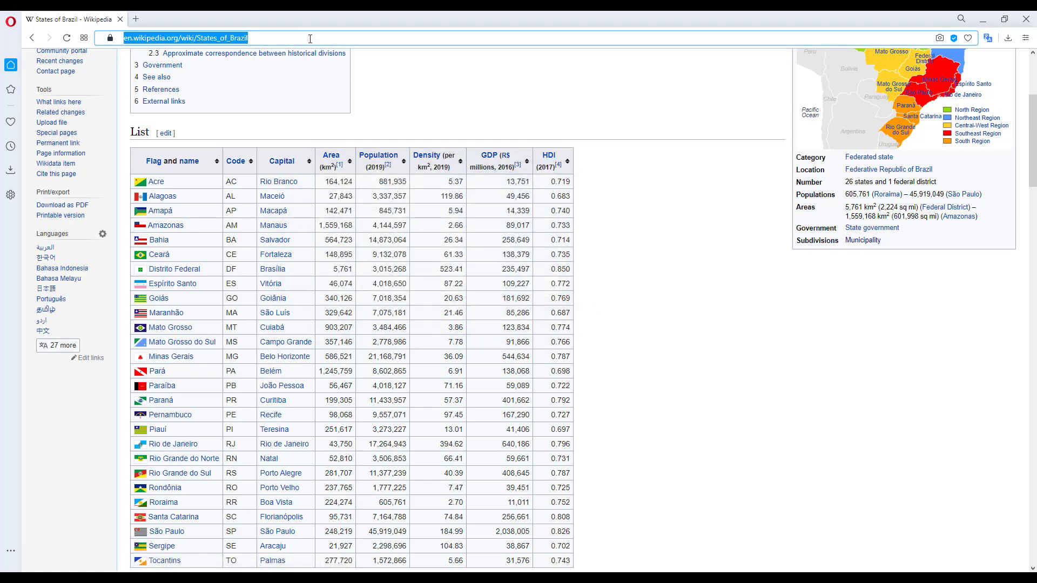
pyautogui.press('BackSpace')
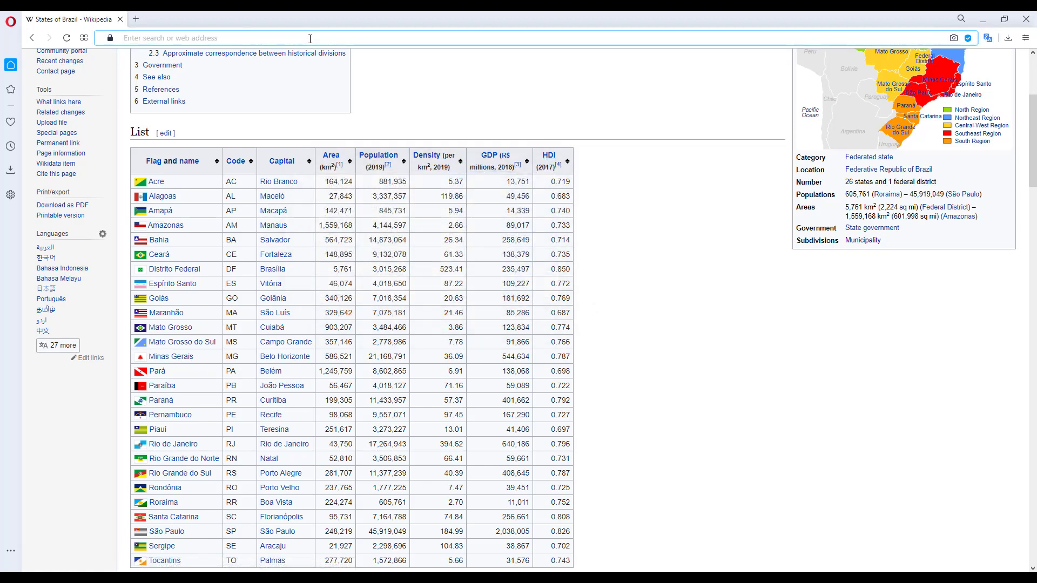
pyautogui.click(985, 19)
pyautogui.click(674, 328)
pyautogui.click(102, 86)
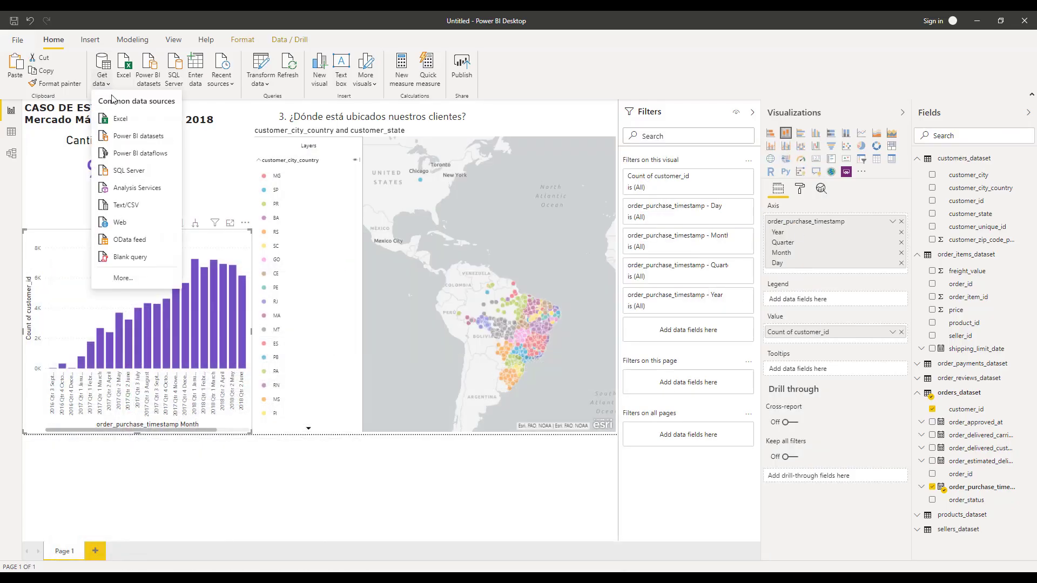
pyautogui.click(115, 230)
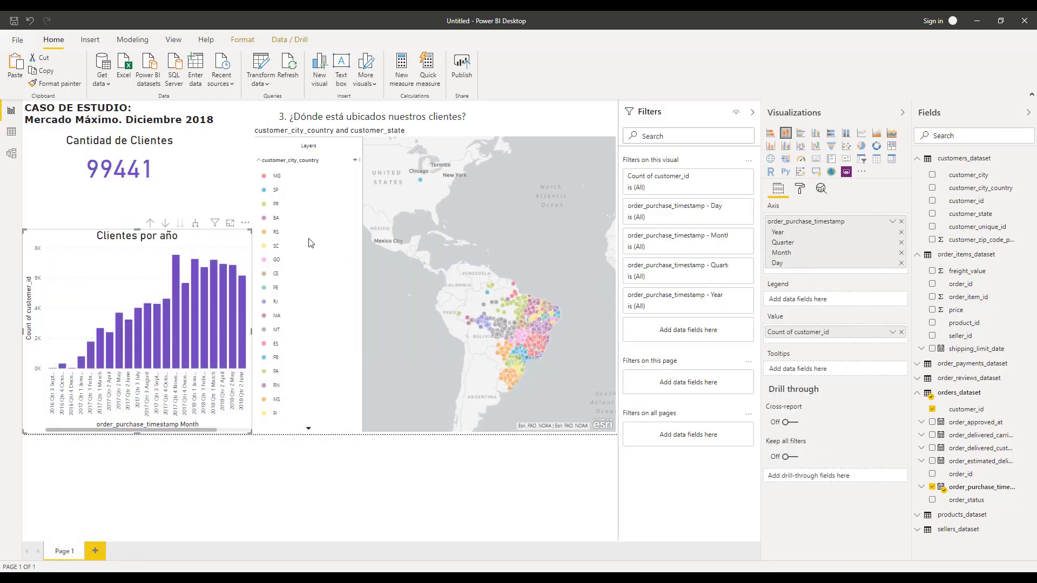
pyautogui.hotkey('ctrl', 'v')
pyautogui.click(634, 329)
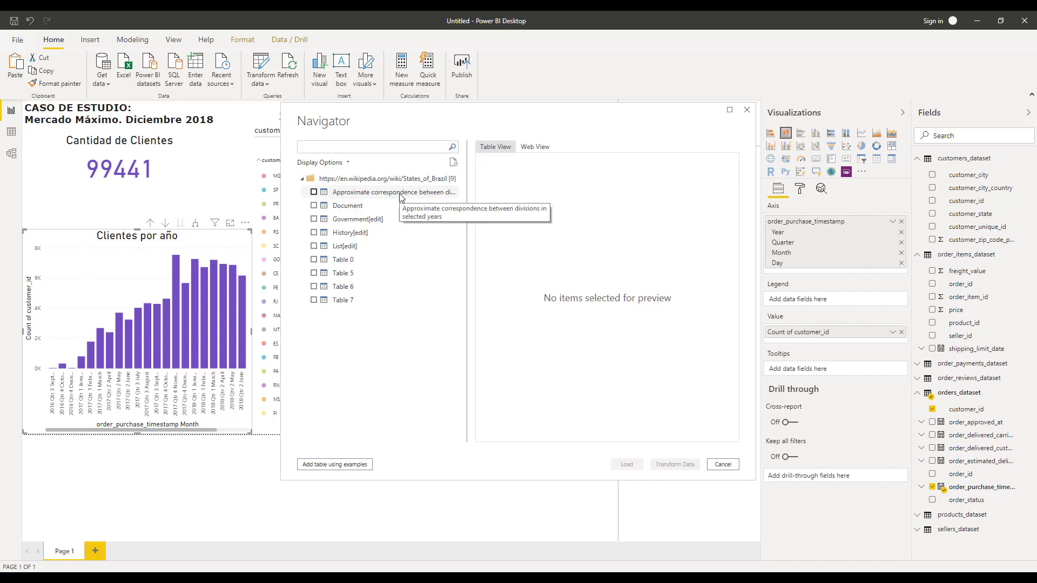
# Preview the page's tables in the navigator, select List[edit] and open it for transformation.
pyautogui.click(354, 205)
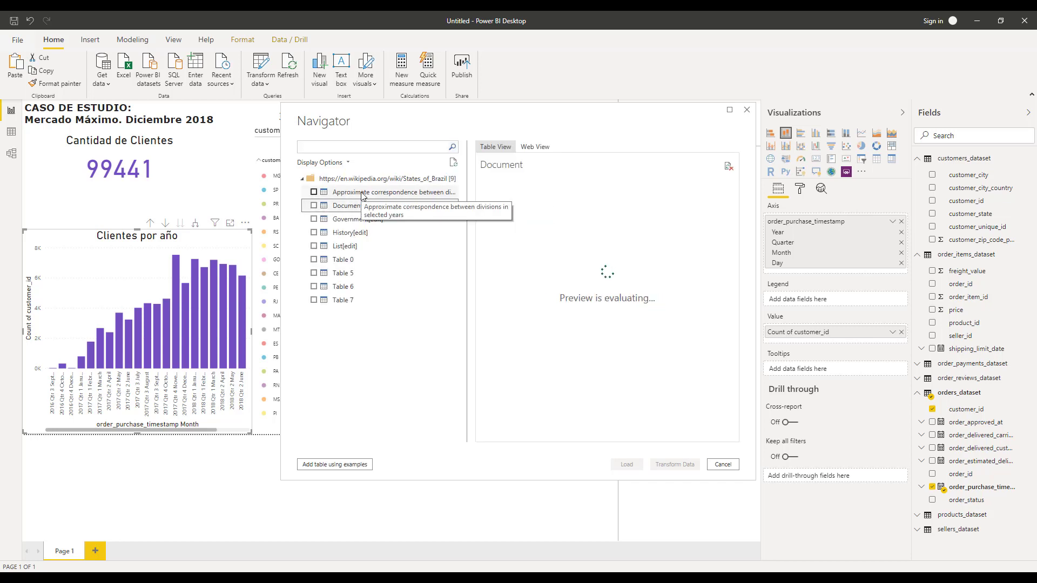
pyautogui.click(359, 219)
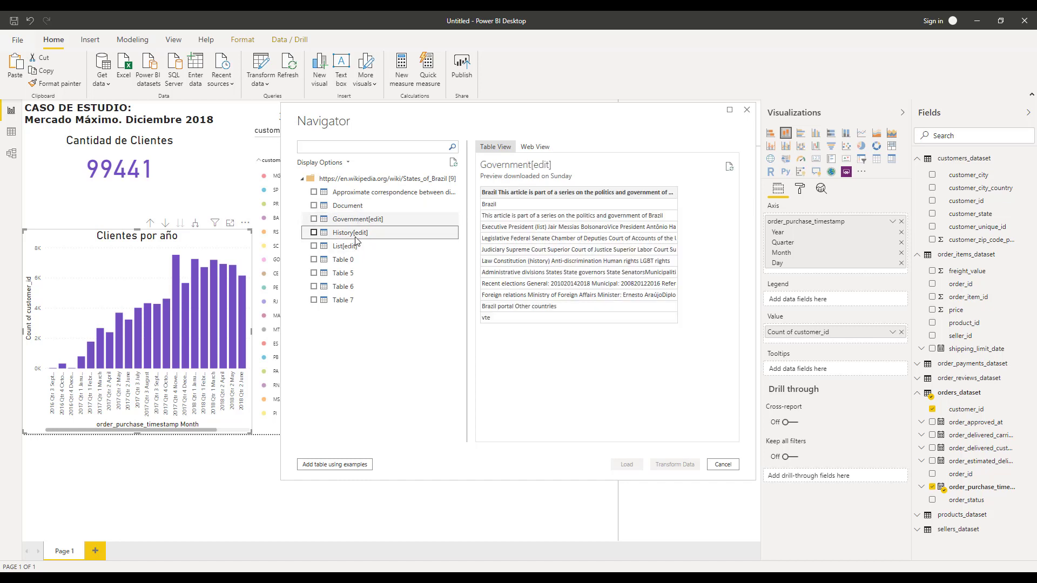
pyautogui.click(354, 236)
pyautogui.click(351, 261)
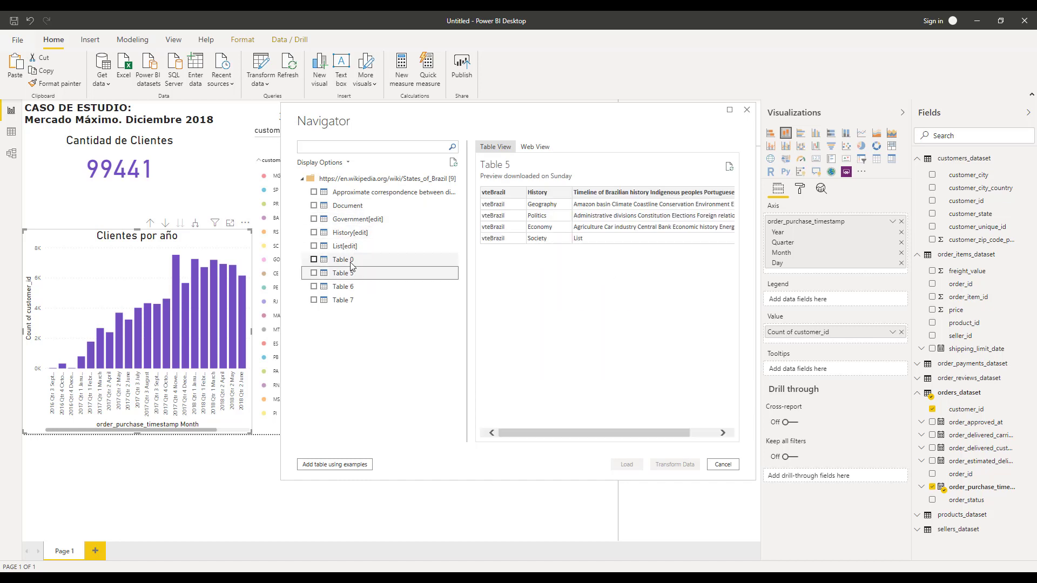
pyautogui.click(349, 249)
pyautogui.click(314, 246)
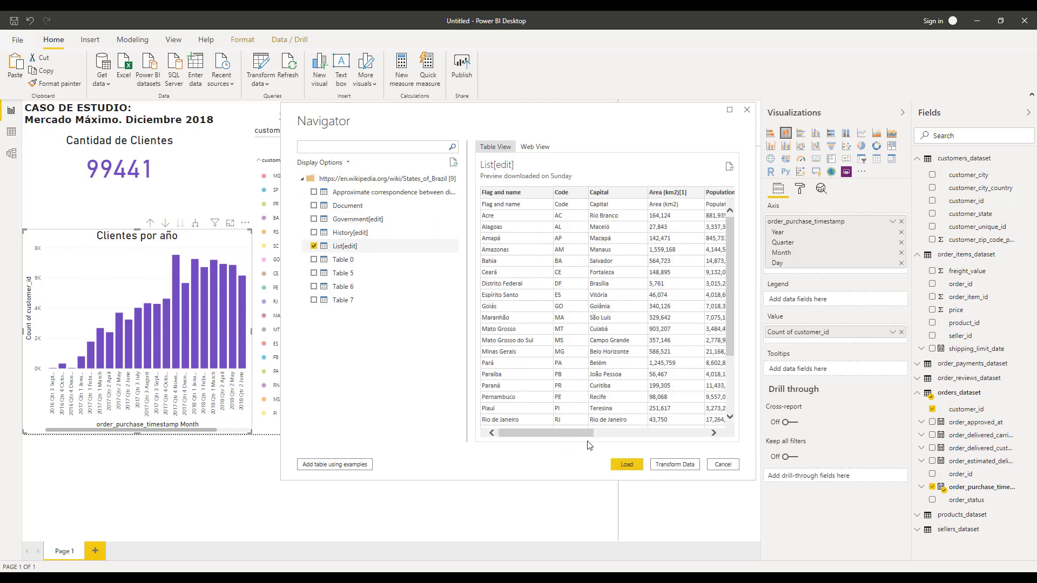
pyautogui.click(663, 468)
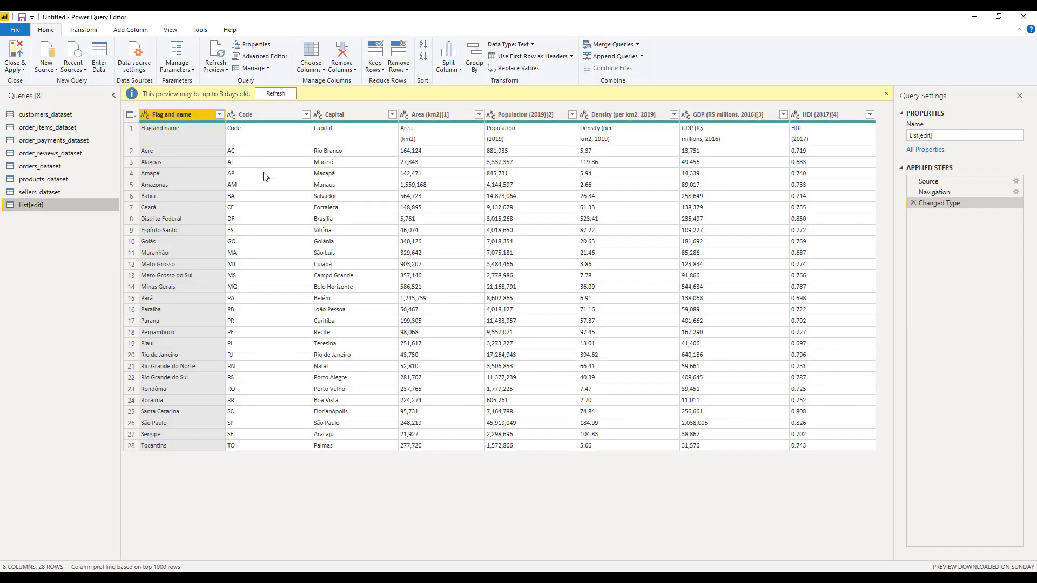
# Refresh the preview, promote the first row to column headers and rename the query brazil_states.
pyautogui.click(276, 94)
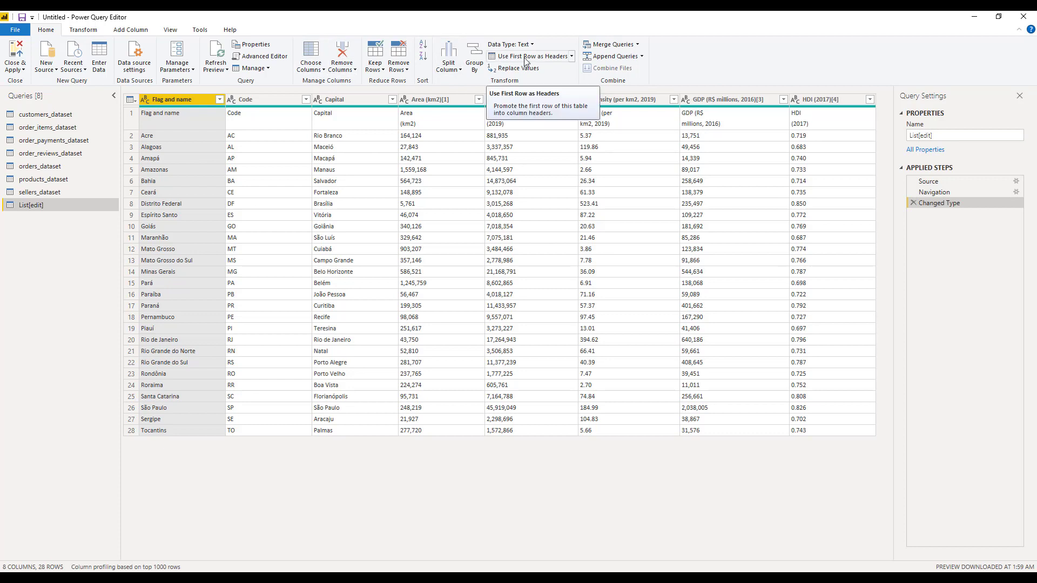
pyautogui.click(523, 59)
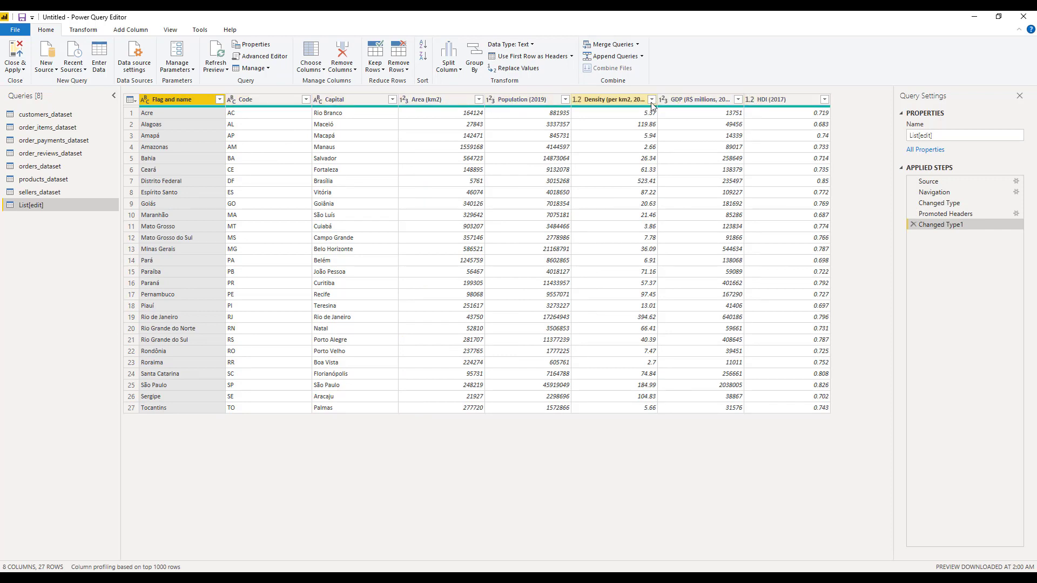
pyautogui.click(921, 135)
pyautogui.write('brazil_states')
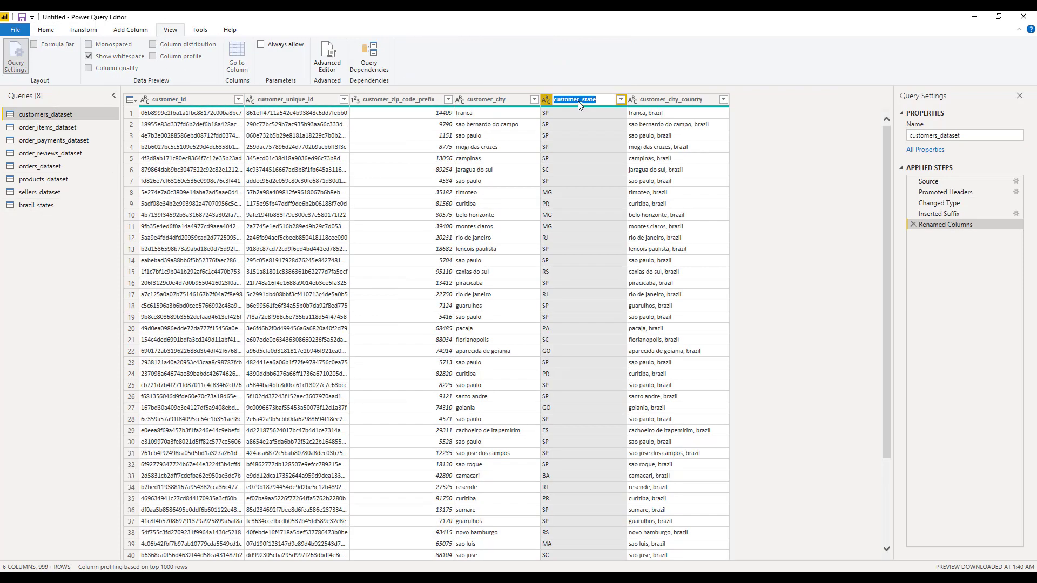
# Rename the columns to state_population, state_density, state_gdp_2016 and state_hdi_2017.
pyautogui.press('capslock')
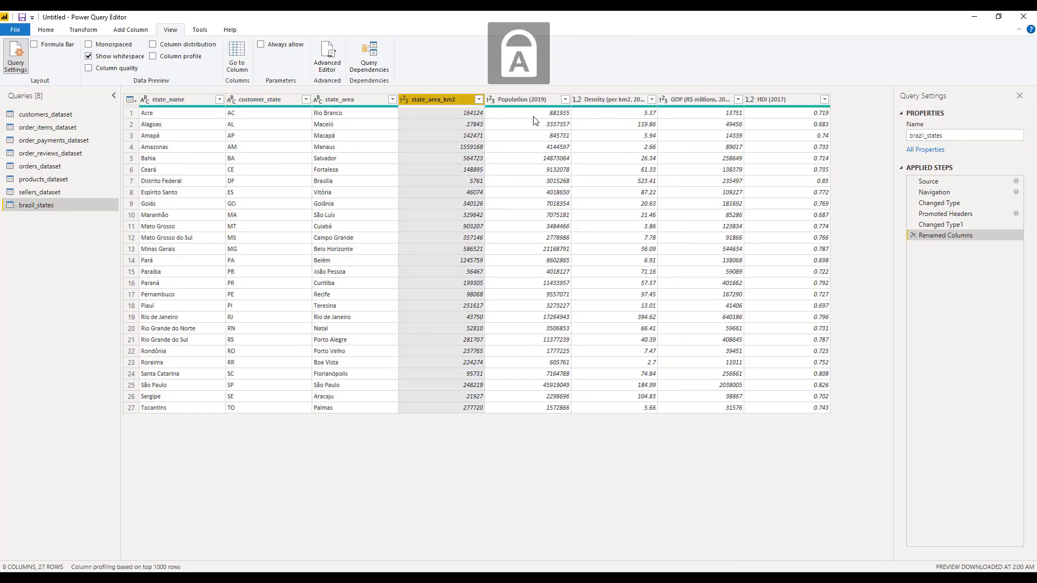
pyautogui.doubleClick(526, 99)
pyautogui.write('state_population')
pyautogui.doubleClick(606, 100)
pyautogui.write('state_density')
pyautogui.doubleClick(703, 99)
pyautogui.write('state_gdp_2016')
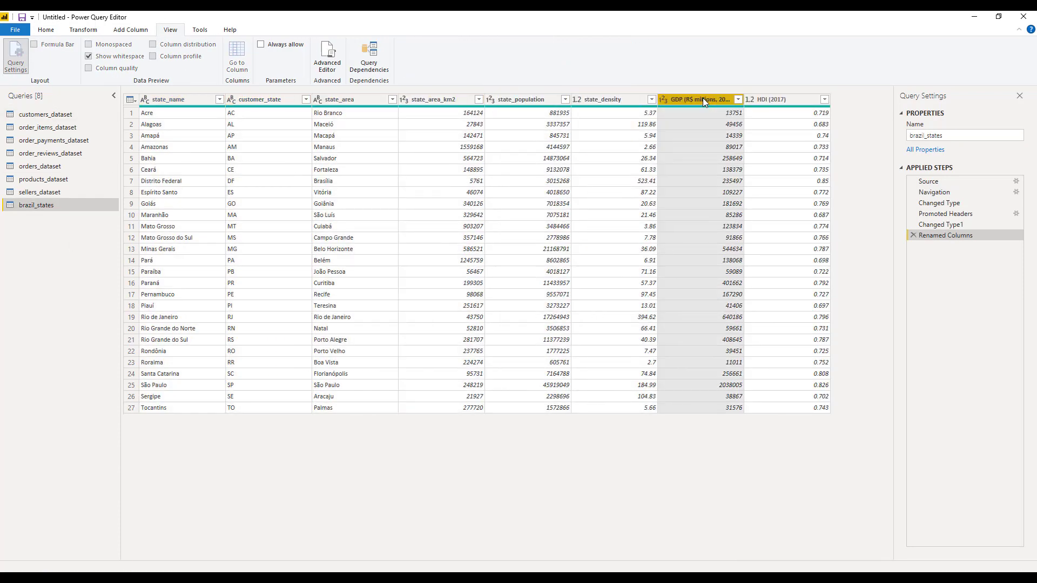
pyautogui.doubleClick(773, 98)
pyautogui.write('state_hdi_2017')
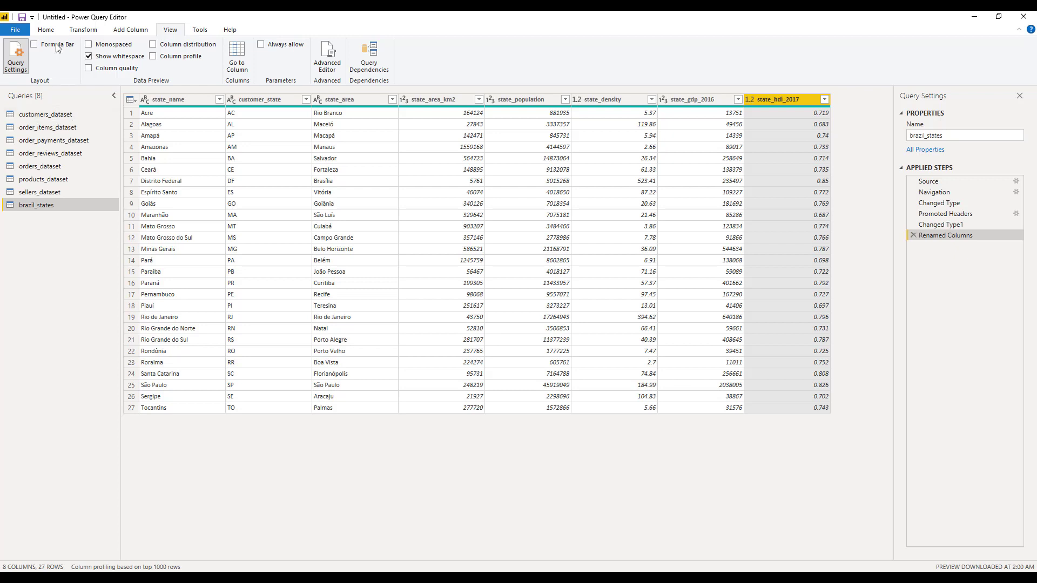
# Merge customers_dataset with the brazil_states query on customer_state using a Right Outer join.
pyautogui.click(84, 31)
pyautogui.click(55, 31)
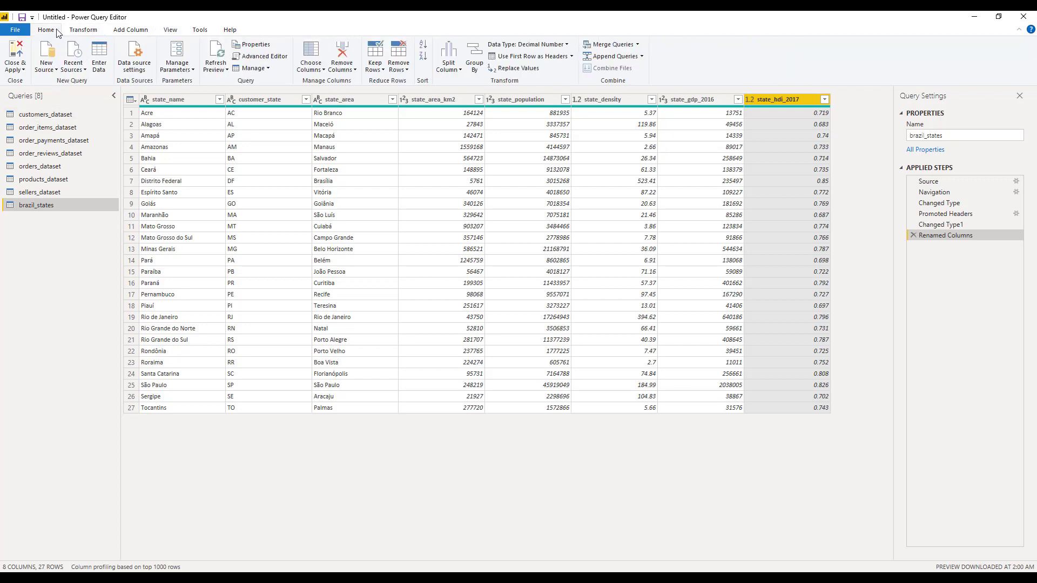
pyautogui.click(48, 118)
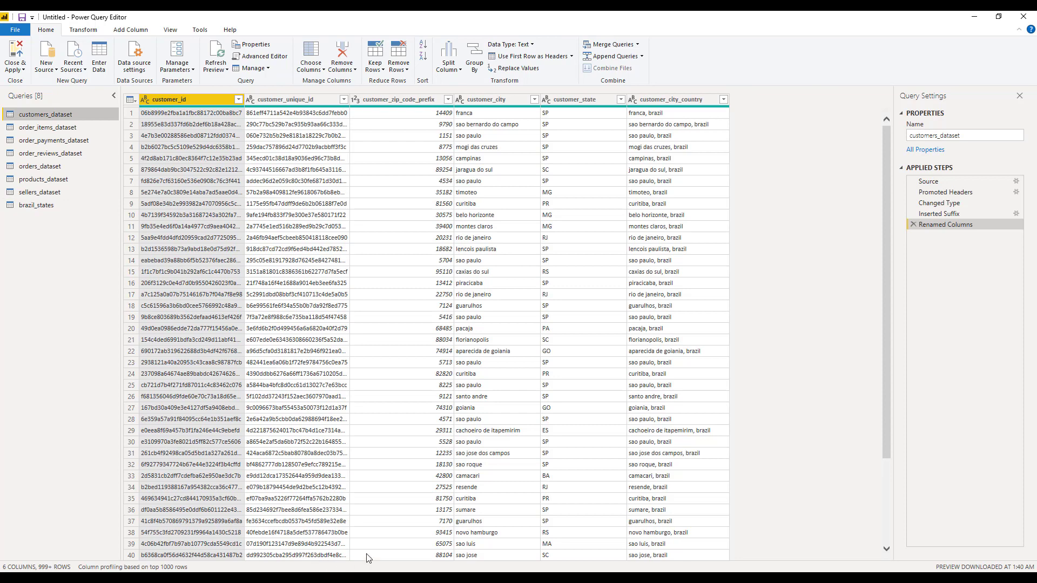
pyautogui.click(638, 46)
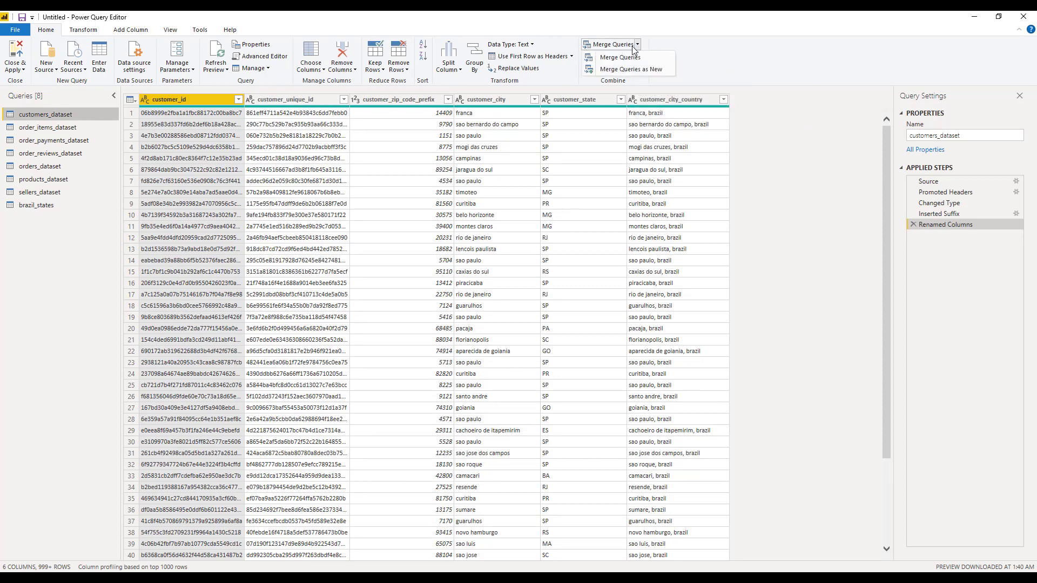
pyautogui.click(618, 58)
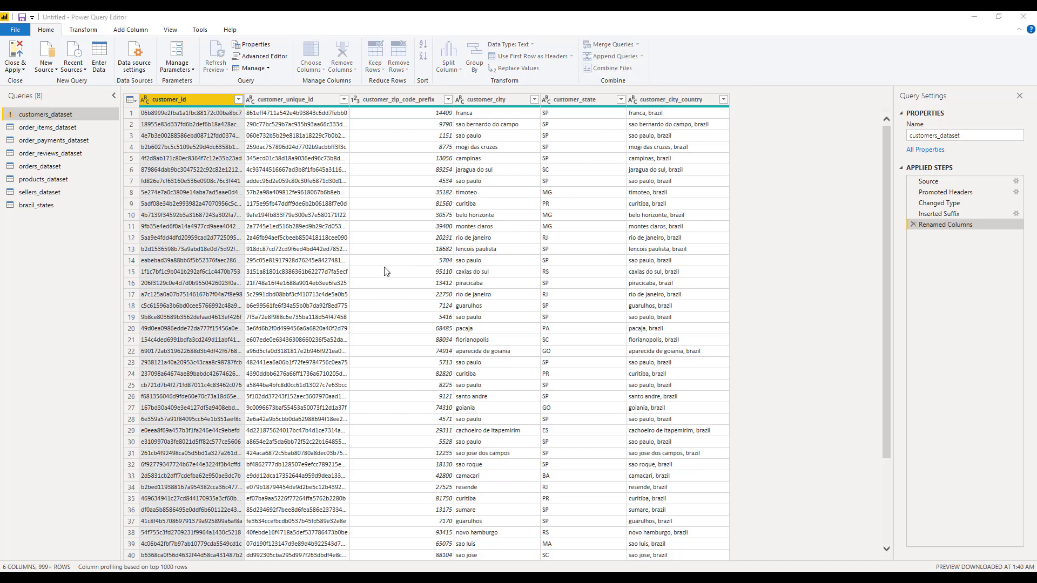
pyautogui.moveTo(507, 257); pyautogui.dragTo(609, 258)
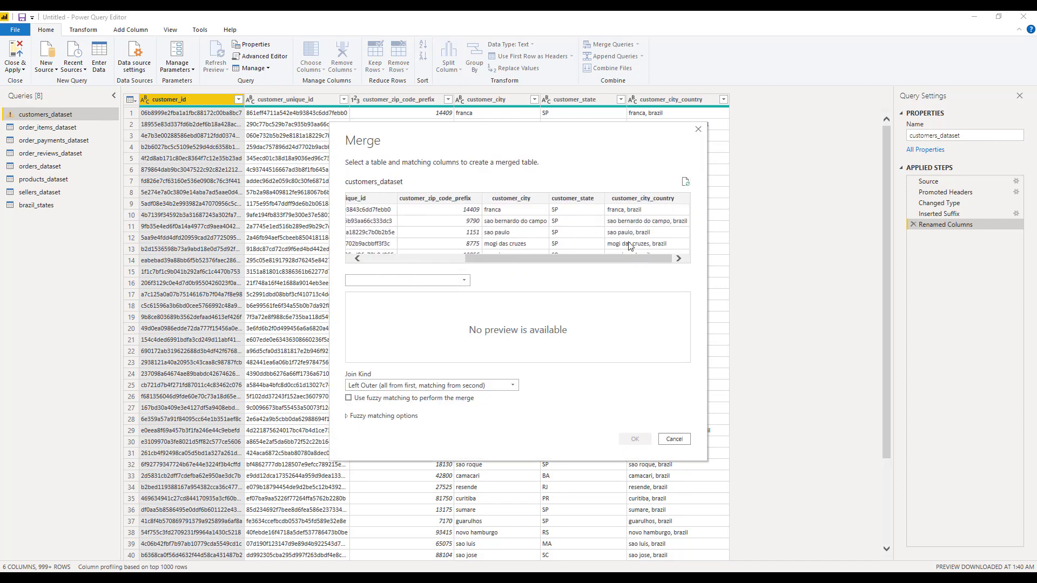
pyautogui.click(580, 203)
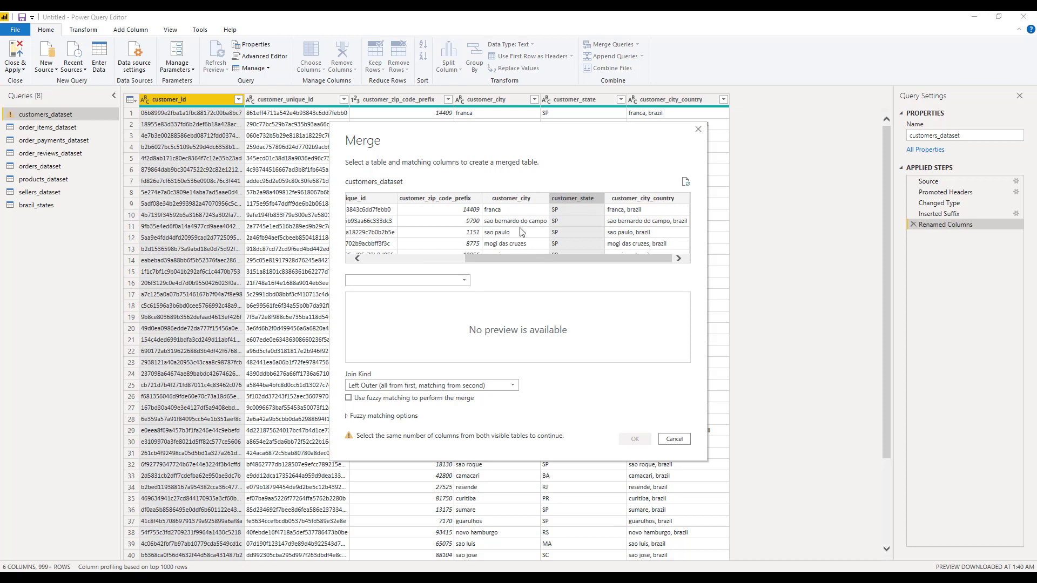
pyautogui.click(468, 284)
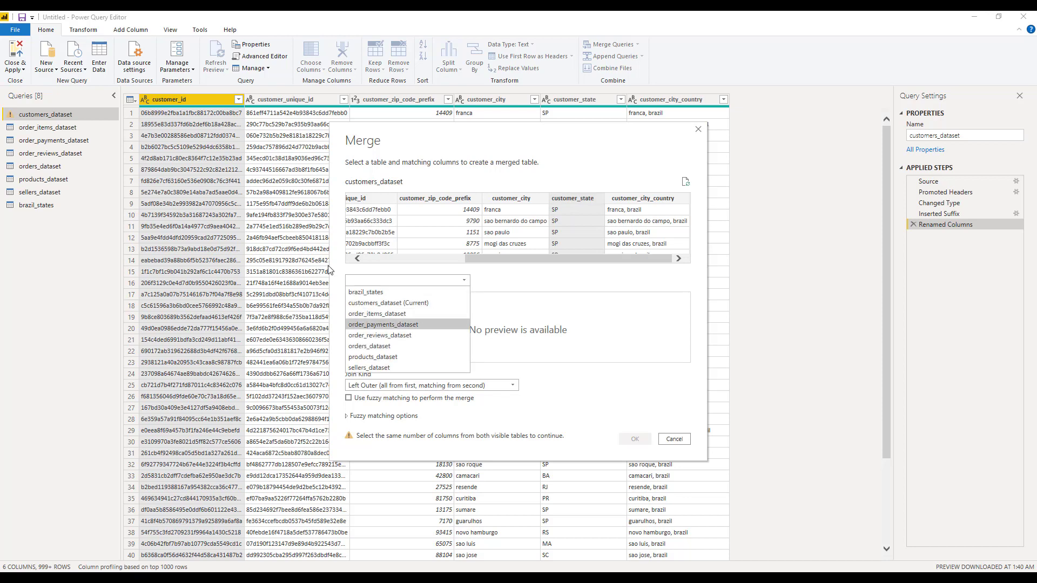
pyautogui.click(356, 292)
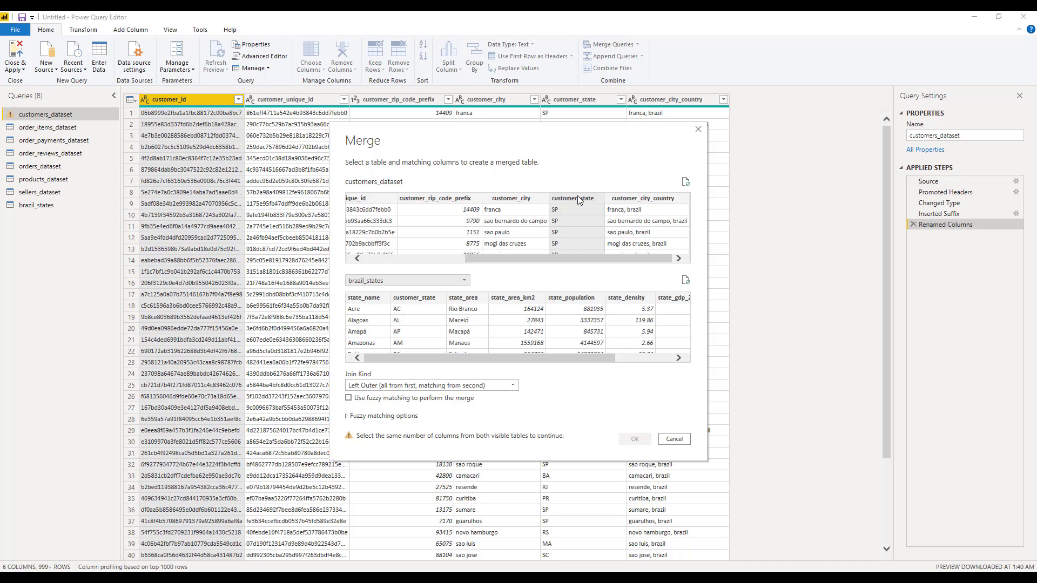
pyautogui.click(411, 298)
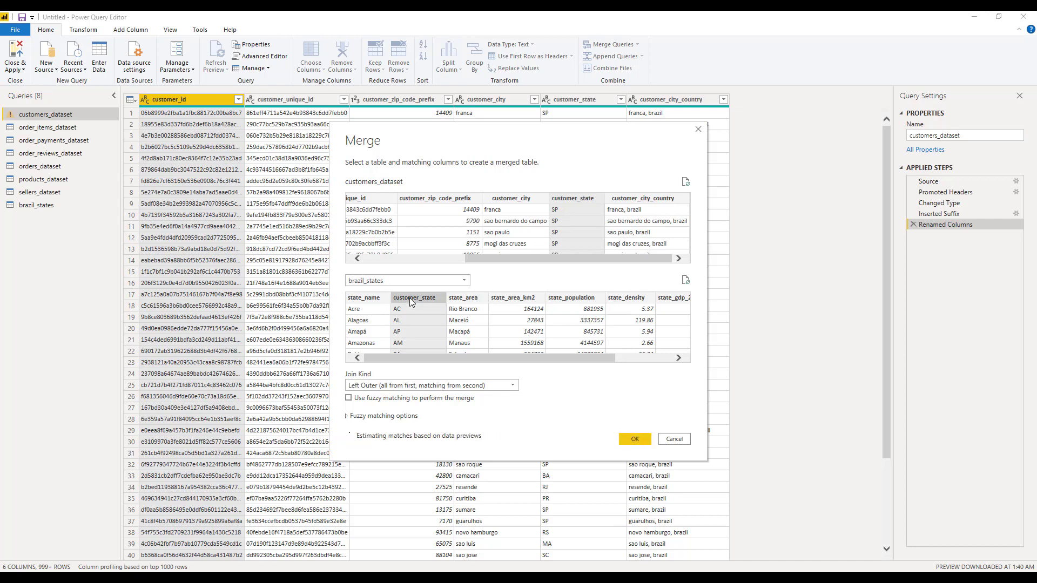
pyautogui.click(424, 386)
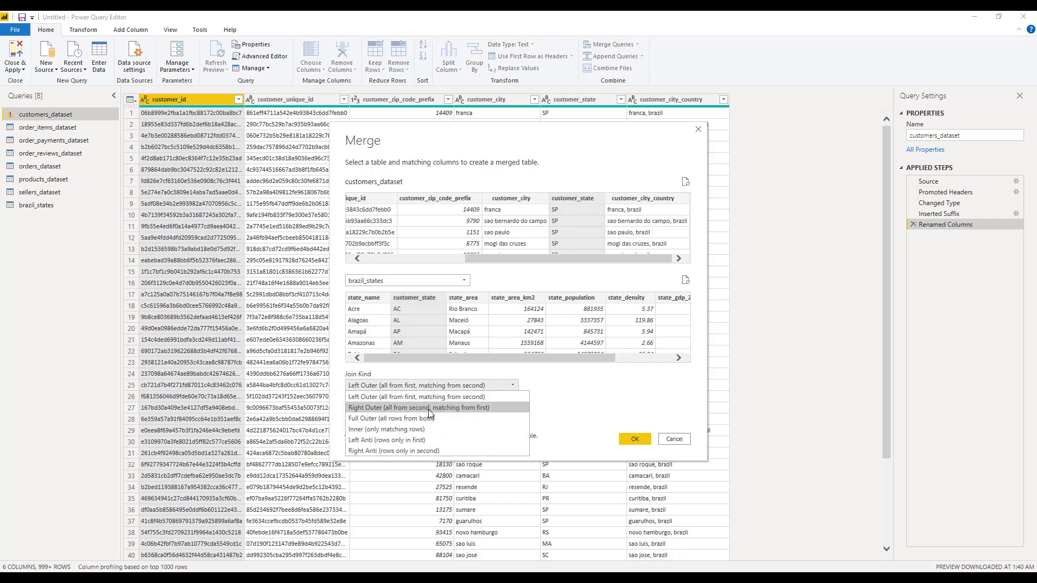
pyautogui.click(429, 411)
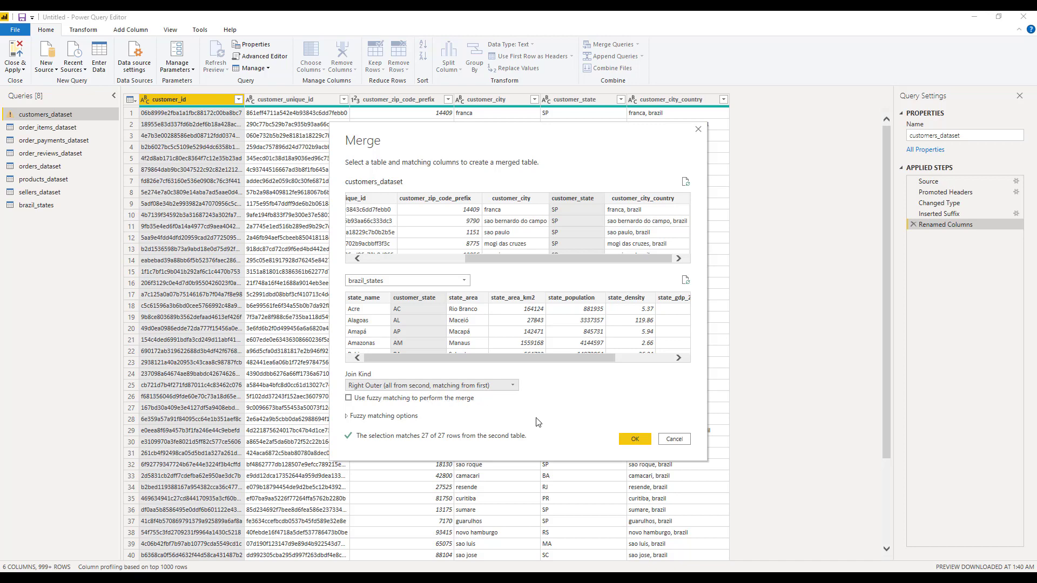
pyautogui.click(635, 440)
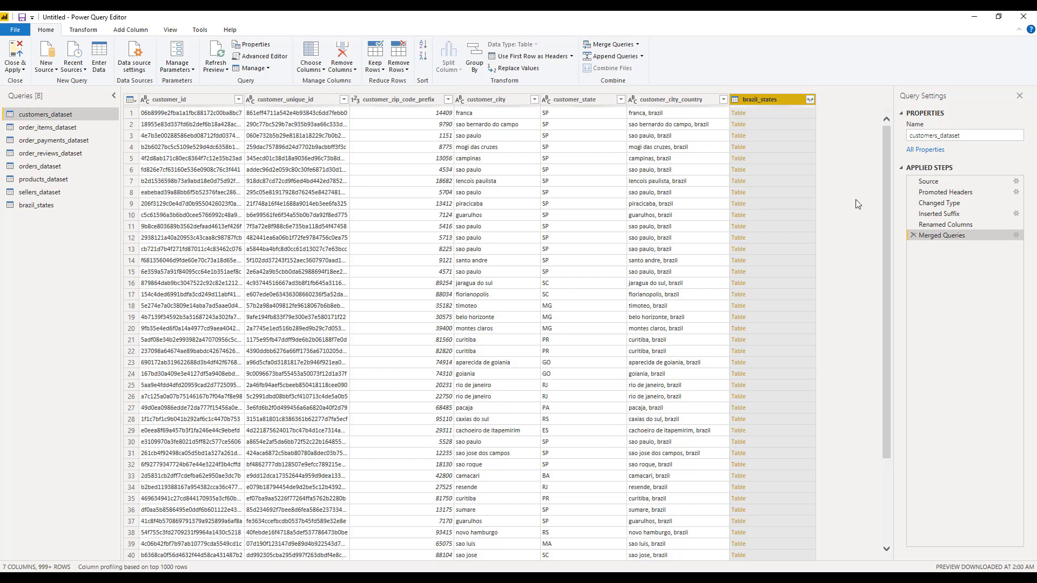
# Expand the merged brazil_states column to keep only state_name, without the original column name as prefix.
pyautogui.click(747, 115)
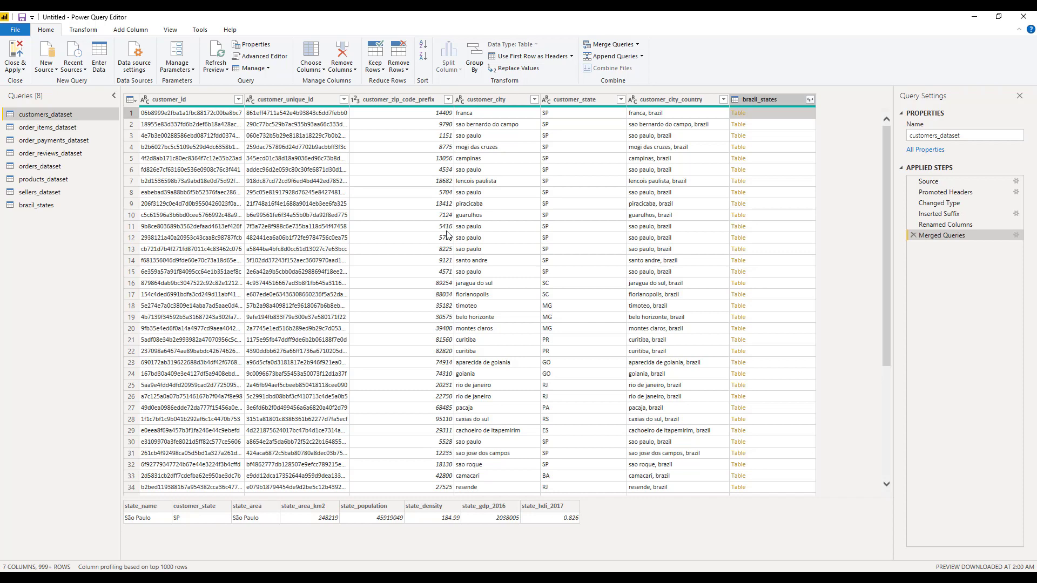
pyautogui.click(809, 100)
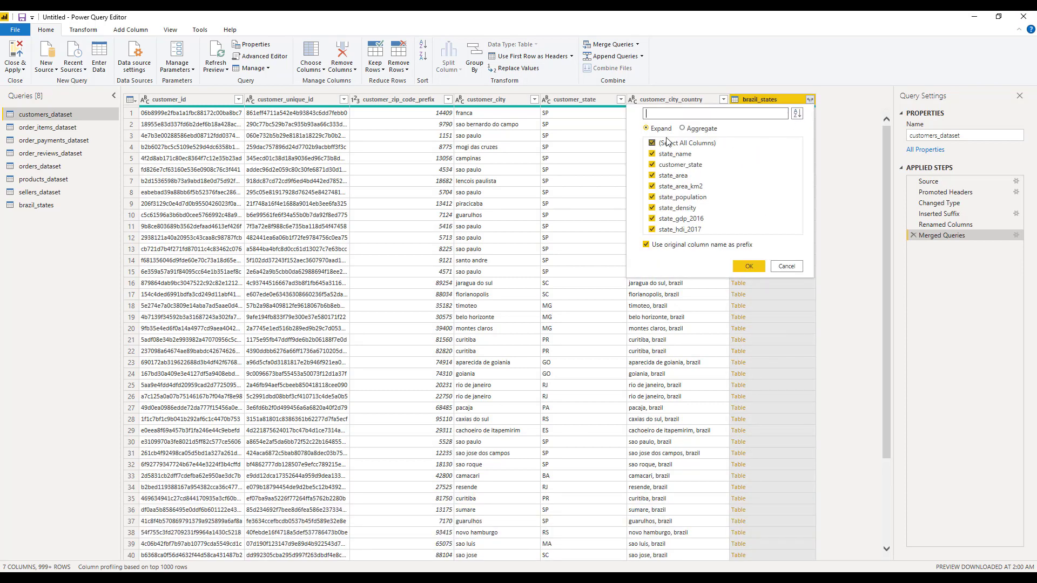
pyautogui.click(662, 143)
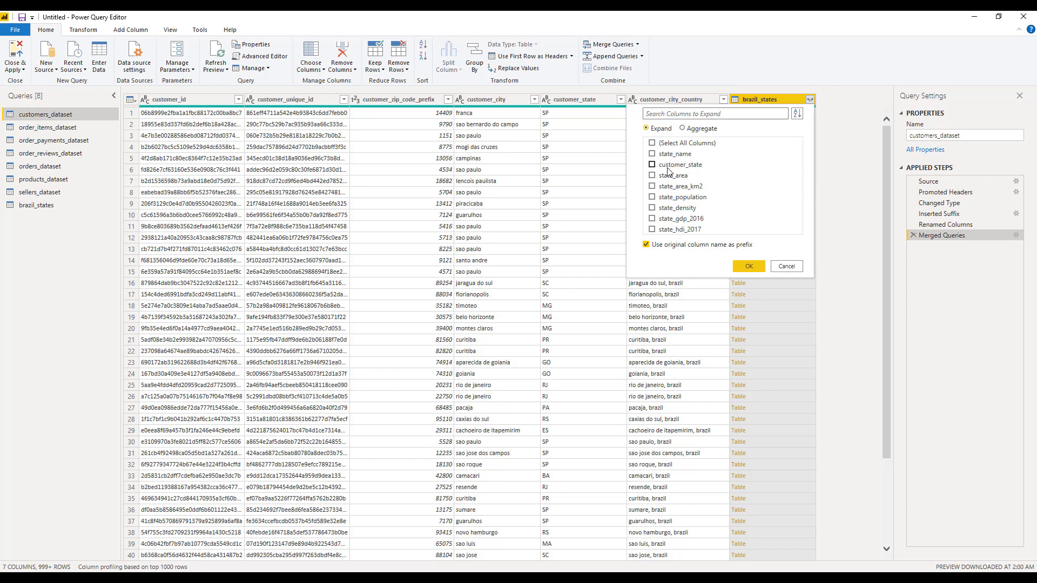
pyautogui.click(673, 156)
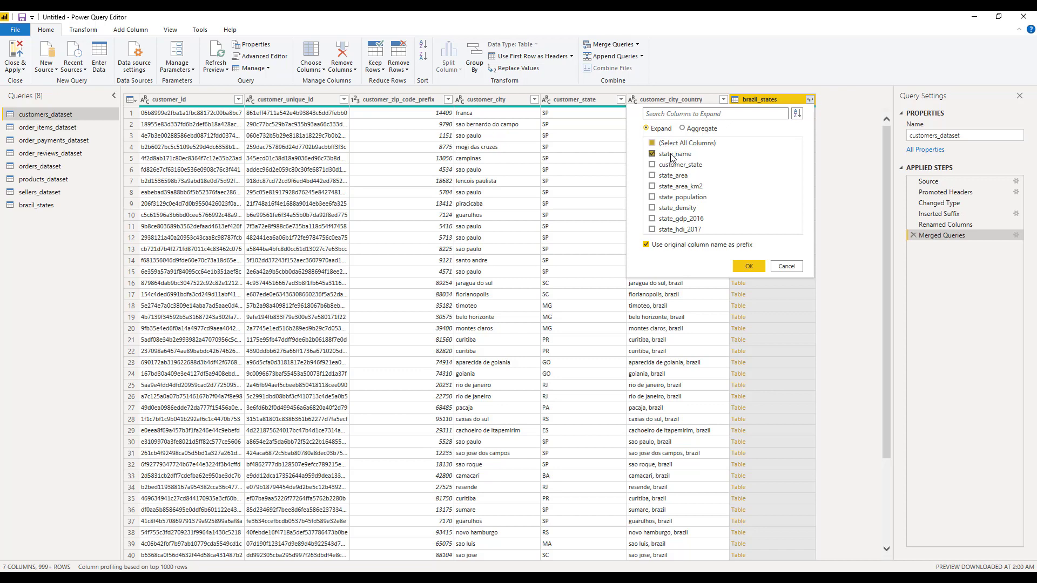
pyautogui.click(659, 246)
pyautogui.click(686, 248)
pyautogui.click(689, 251)
pyautogui.click(737, 268)
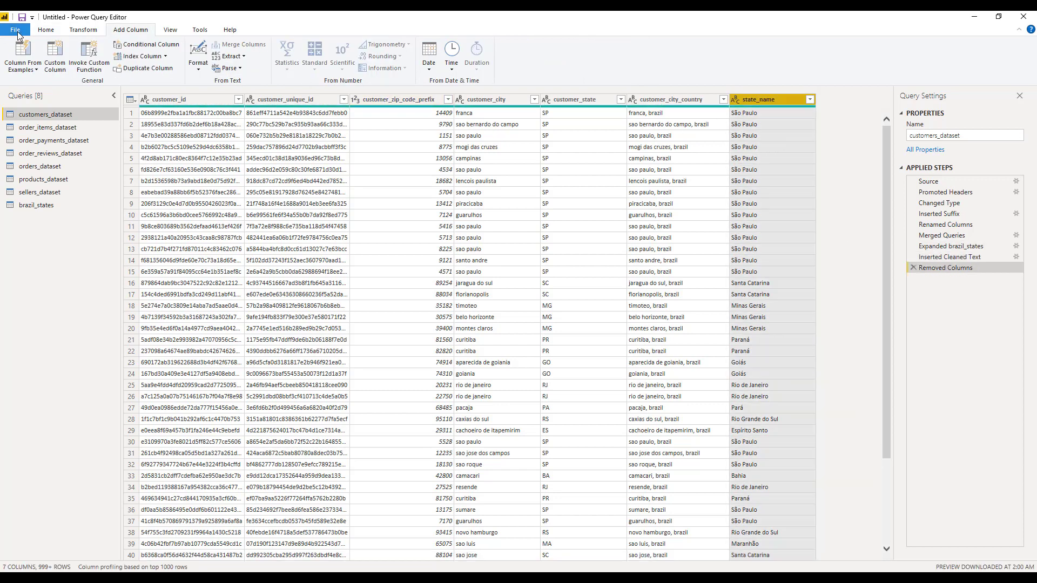
# Back in the report, add customers_dataset's state_name to the customer map's color field.
pyautogui.click(16, 30)
pyautogui.press('Escape')
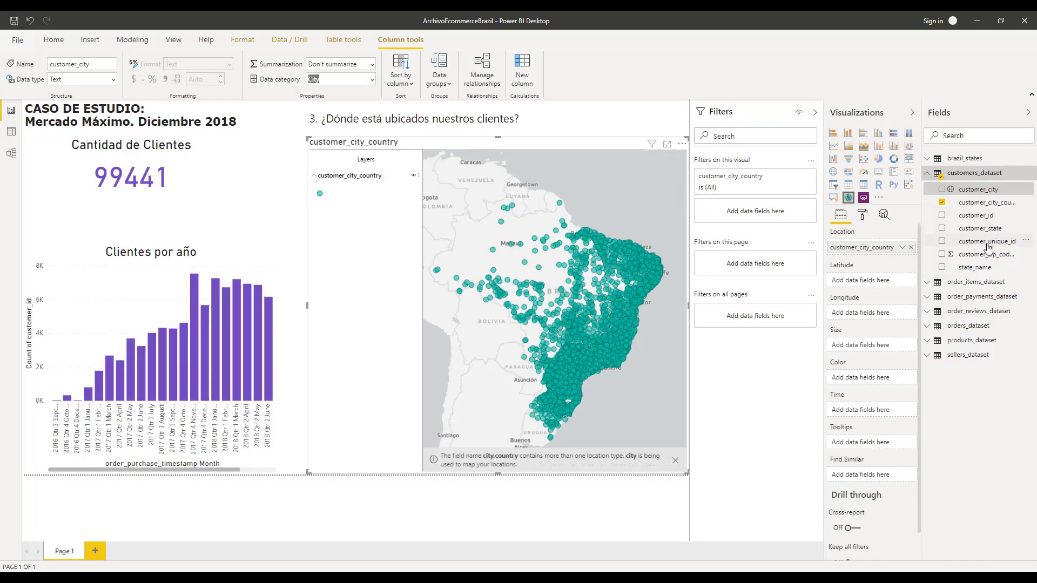
pyautogui.moveTo(973, 270); pyautogui.dragTo(870, 378)
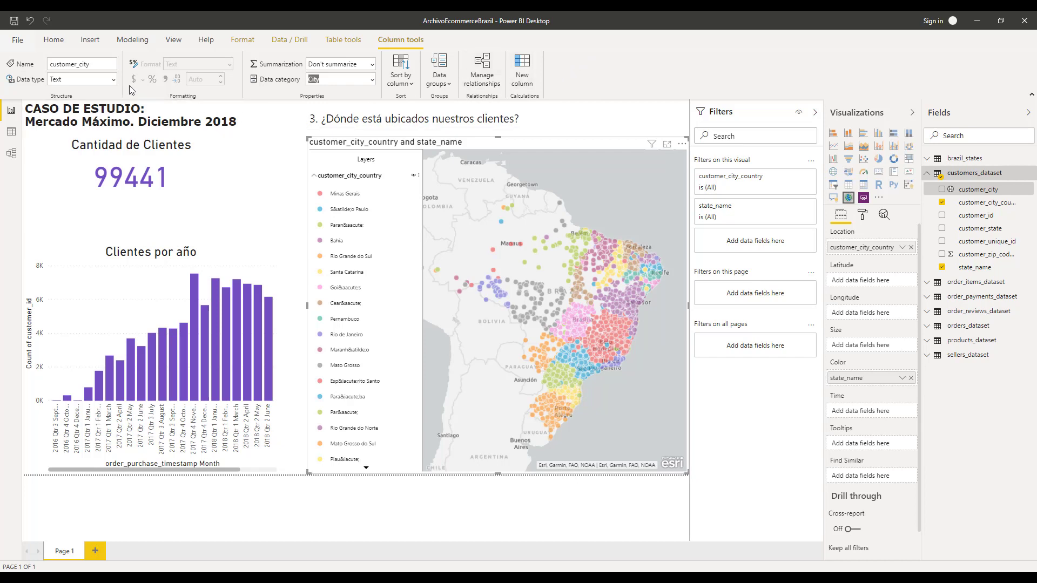
# Select individual months in the Clientes por año column chart to cross-filter the customer map.
pyautogui.click(114, 80)
pyautogui.click(112, 80)
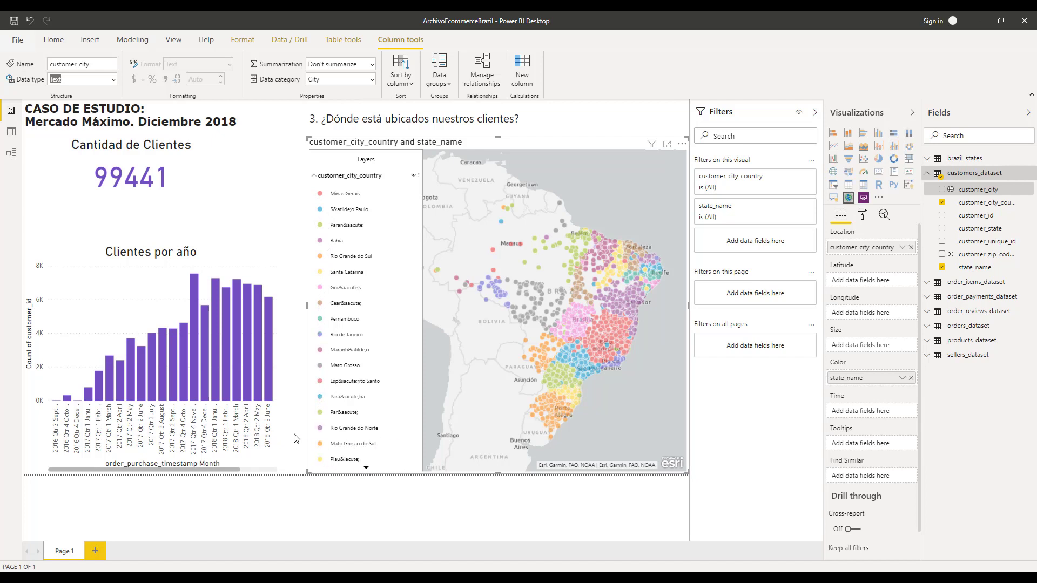
pyautogui.click(265, 367)
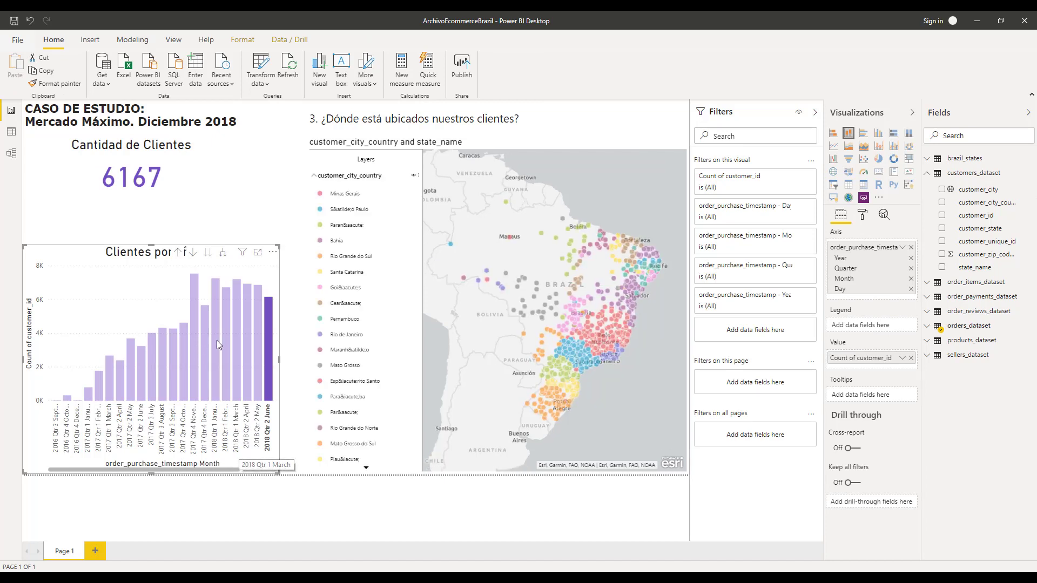
pyautogui.click(247, 348)
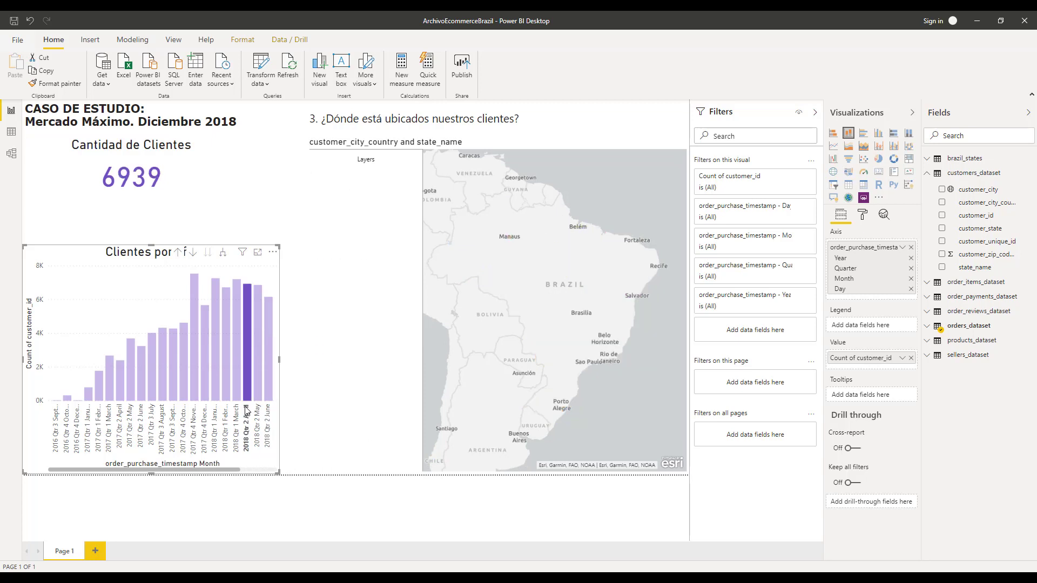
pyautogui.click(213, 342)
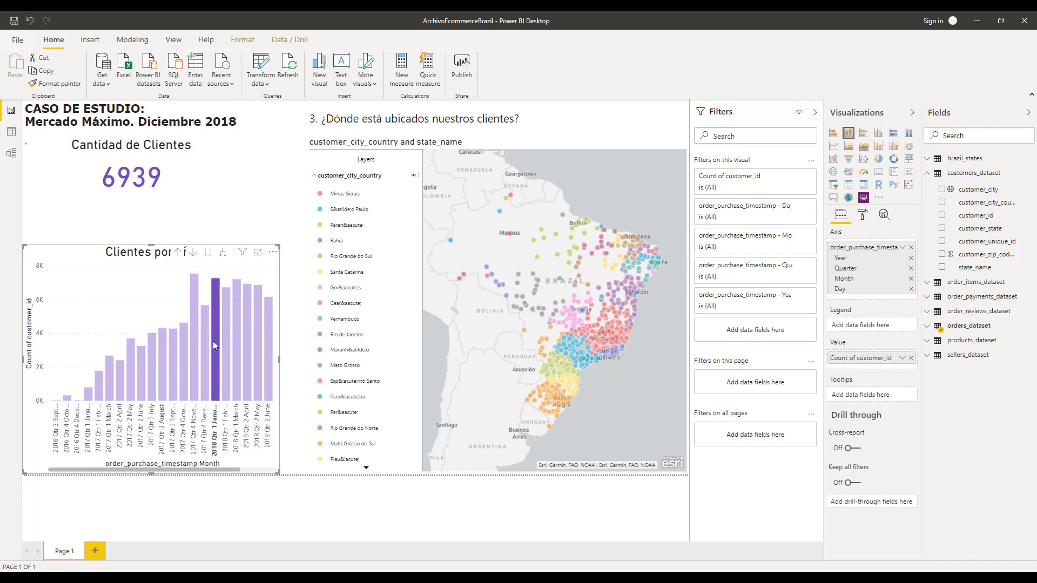